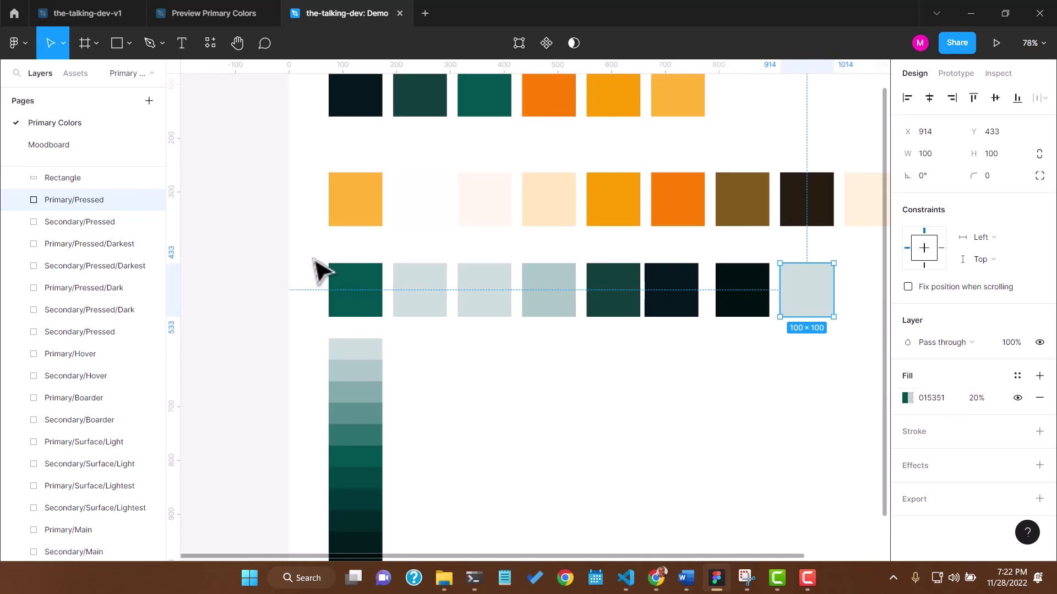
# - Delete the column of stacked green shade rectangles below the green swatch row
pyautogui.scroll(-3, 321, 270)
pyautogui.moveTo(321, 270); pyautogui.dragTo(462, 474)
pyautogui.scroll(-3, 370, 401)
pyautogui.scroll(6, 415, 444)
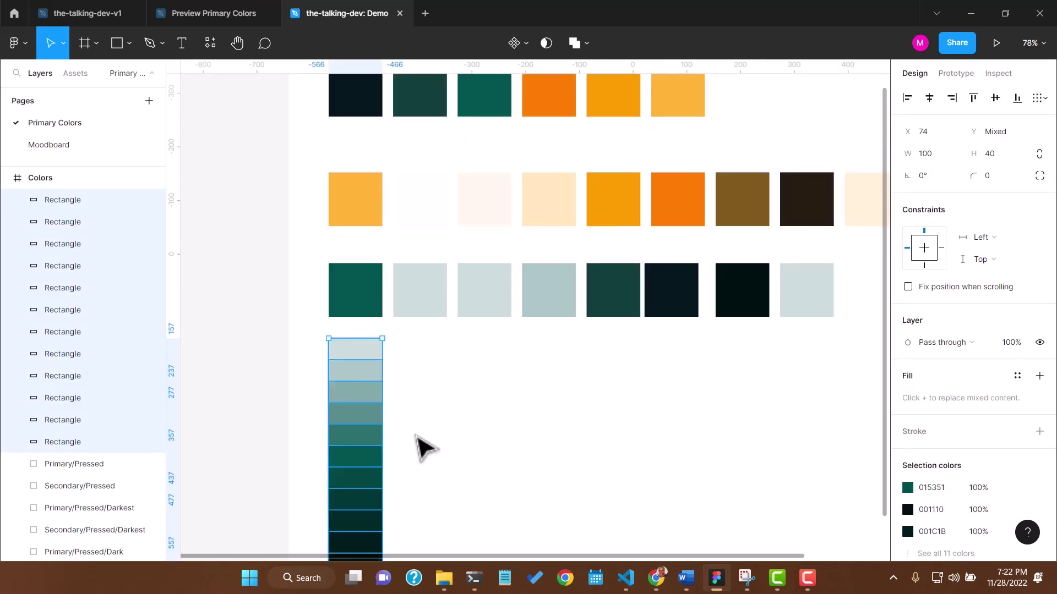
pyautogui.scroll(-2, 535, 448)
pyautogui.press('Delete')
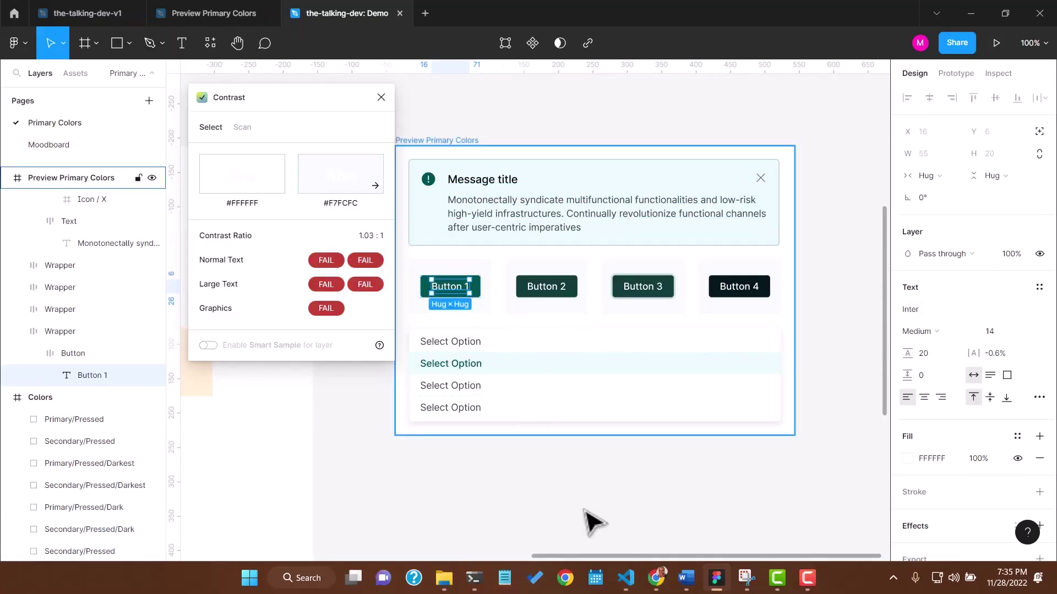
pyautogui.press('Tab')
pyautogui.hotkey('shift', 'Return')
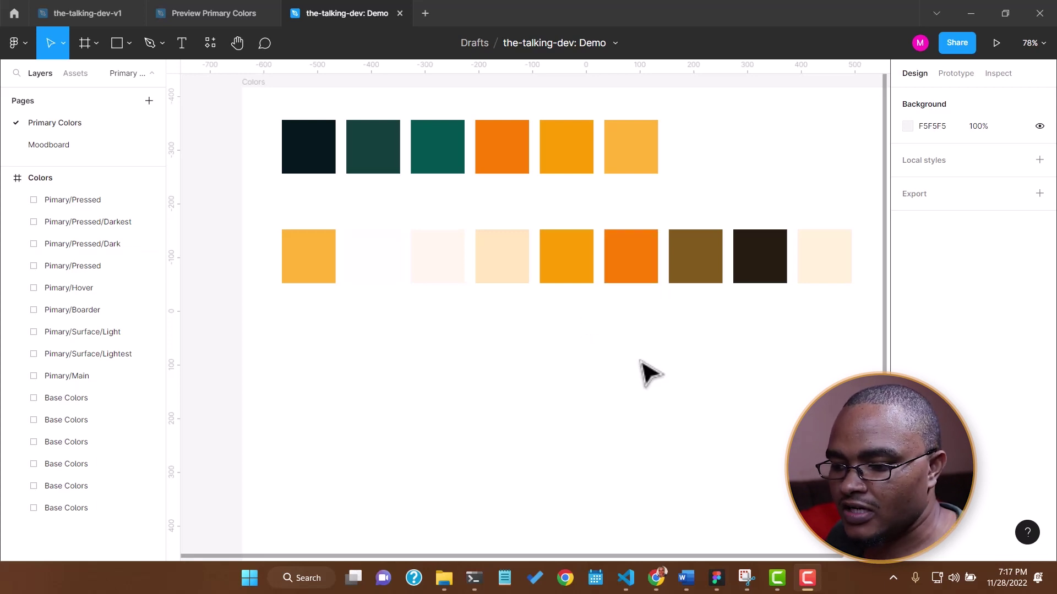
# - Duplicate the row of nine orange-toned swatches below the original at Y 433 and delete the copy's sixth, bright orange swatch
pyautogui.click(645, 266)
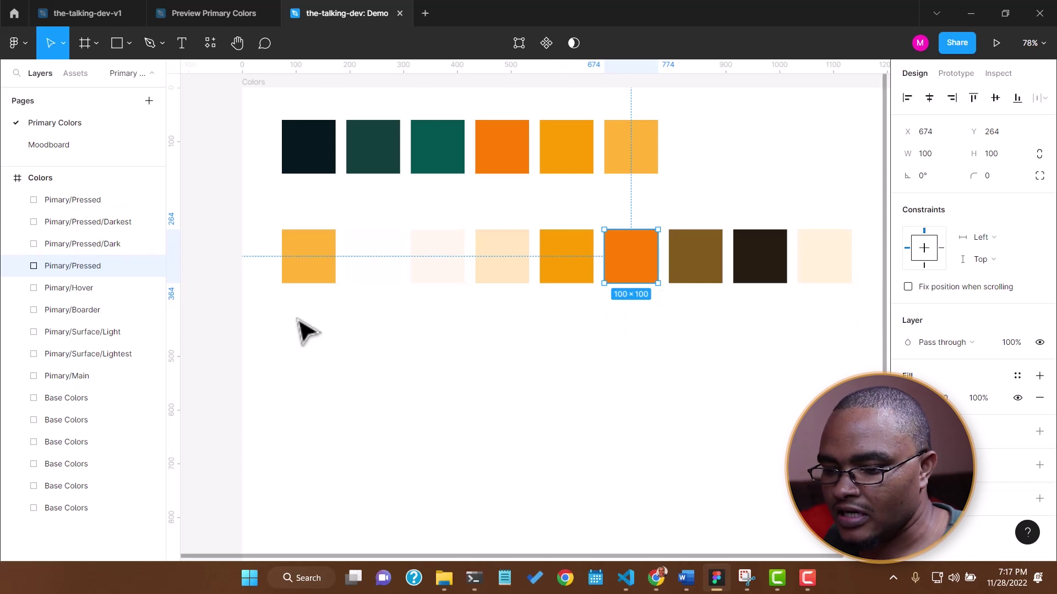
pyautogui.moveTo(288, 339); pyautogui.dragTo(855, 207)
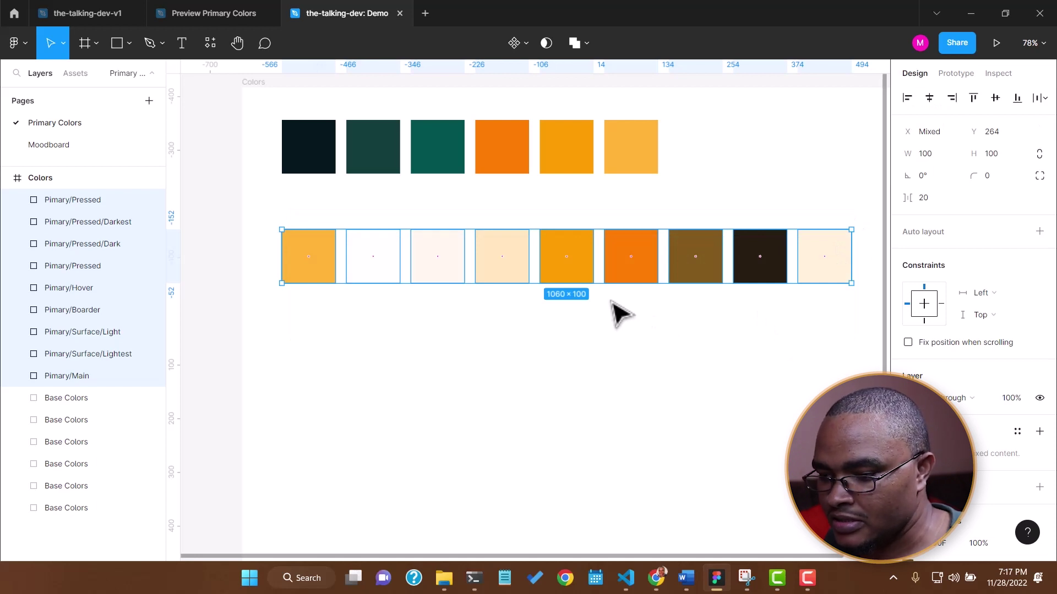
pyautogui.moveTo(584, 259); pyautogui.dragTo(572, 368)
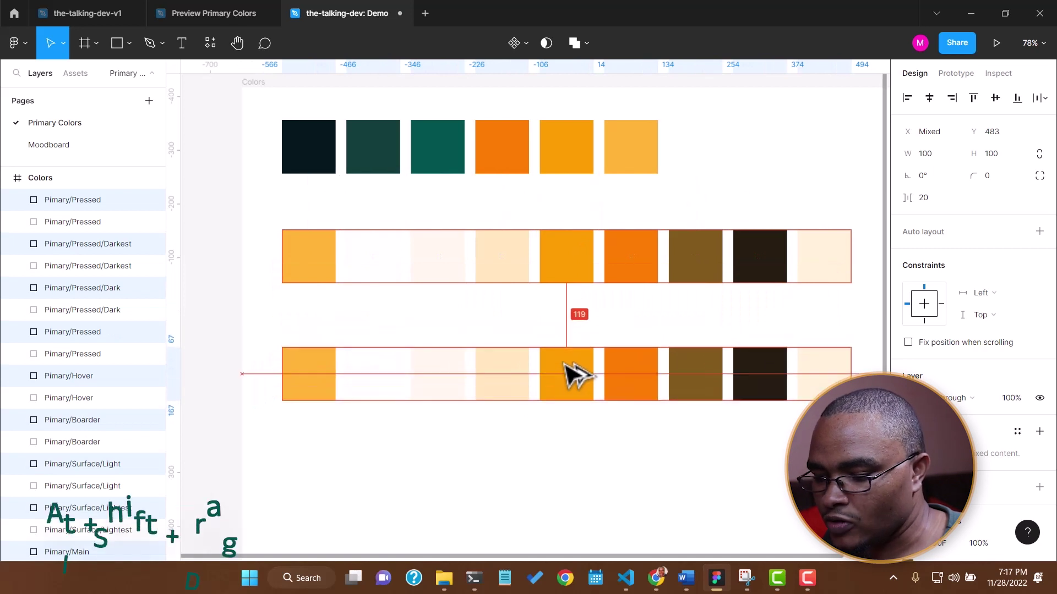
pyautogui.moveTo(563, 353); pyautogui.dragTo(566, 339)
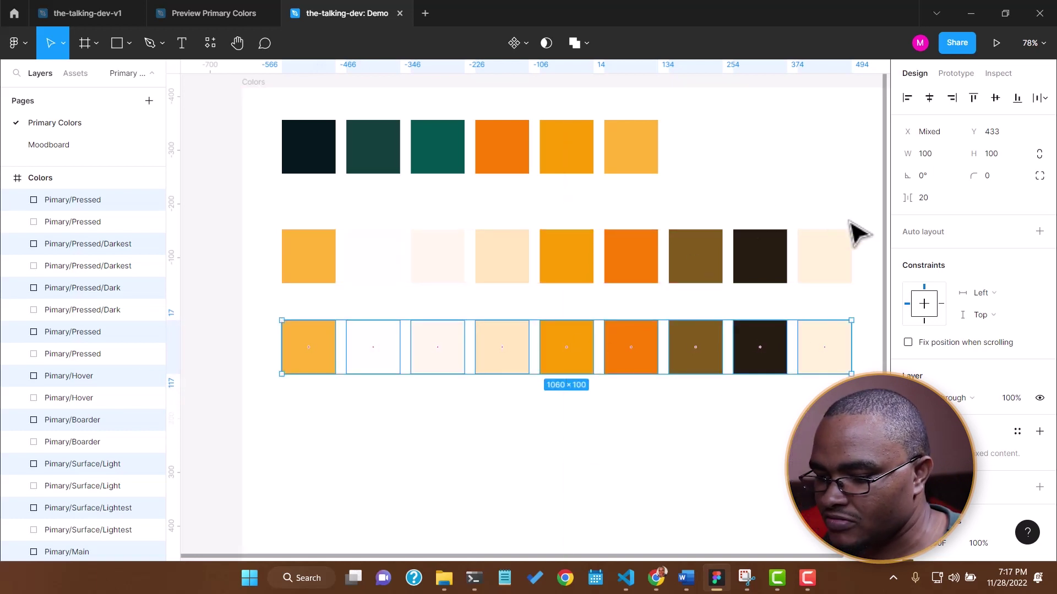
pyautogui.click(649, 462)
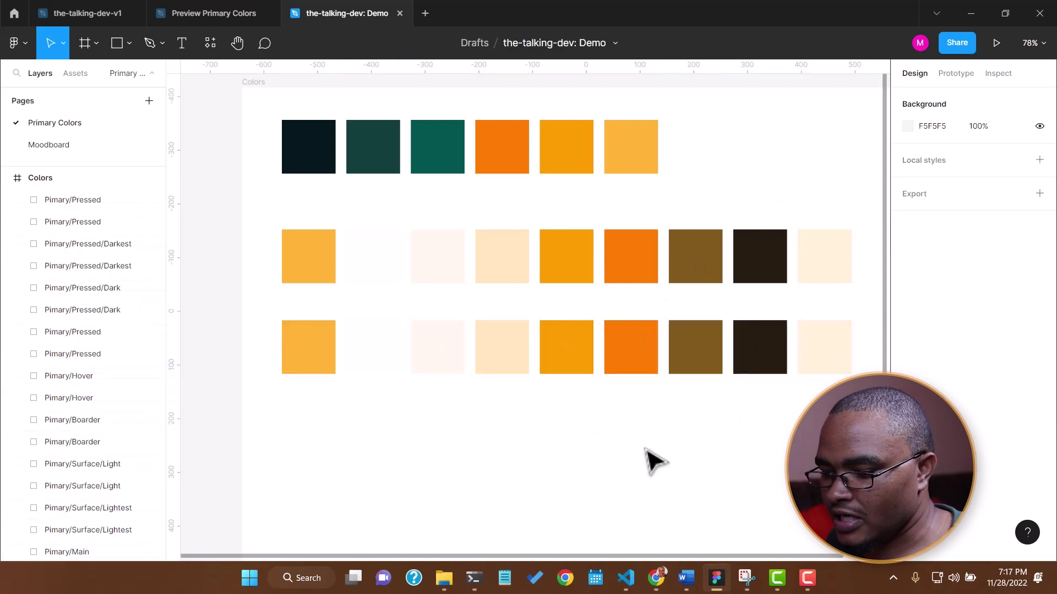
pyautogui.click(642, 357)
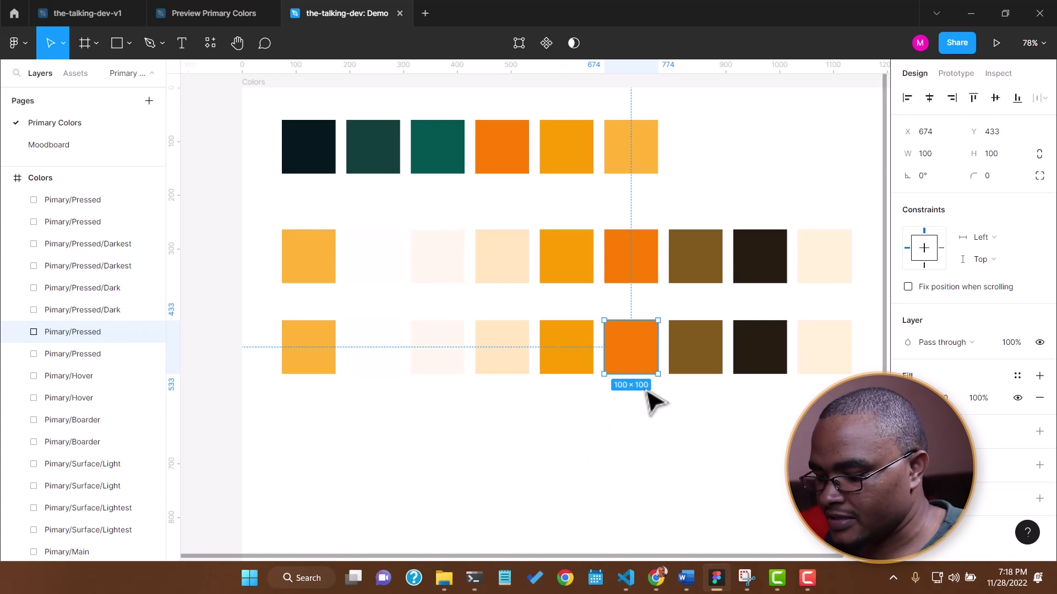
pyautogui.press('Delete')
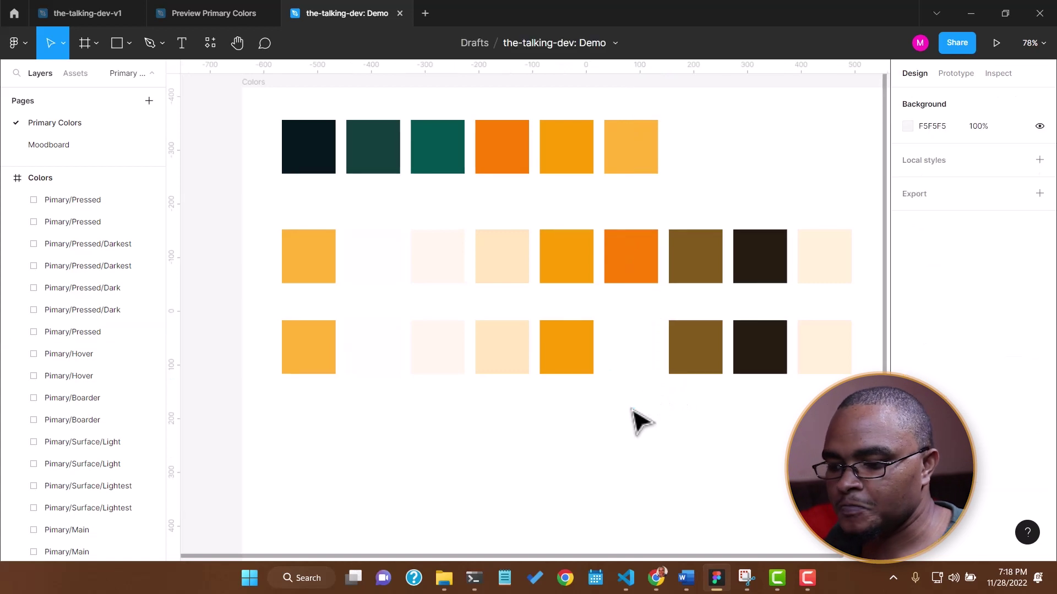
# - Tidy the remaining eight duplicated swatches to an even spacing of 20 and fill them with dark green 015351 sampled from the base colors row
pyautogui.moveTo(655, 333); pyautogui.dragTo(853, 380)
pyautogui.moveTo(270, 406); pyautogui.dragTo(856, 297)
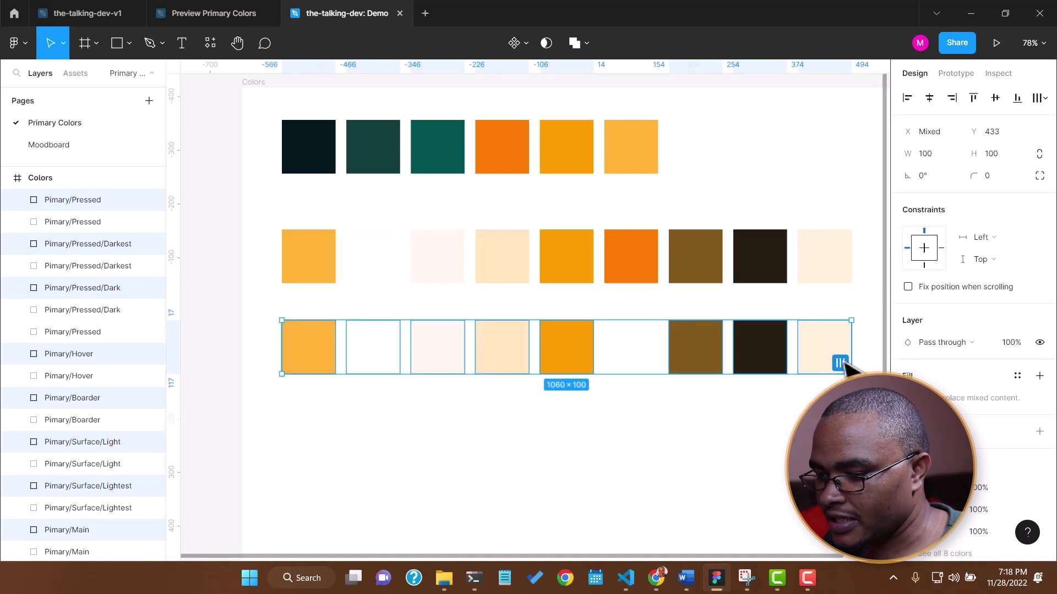
pyautogui.click(841, 363)
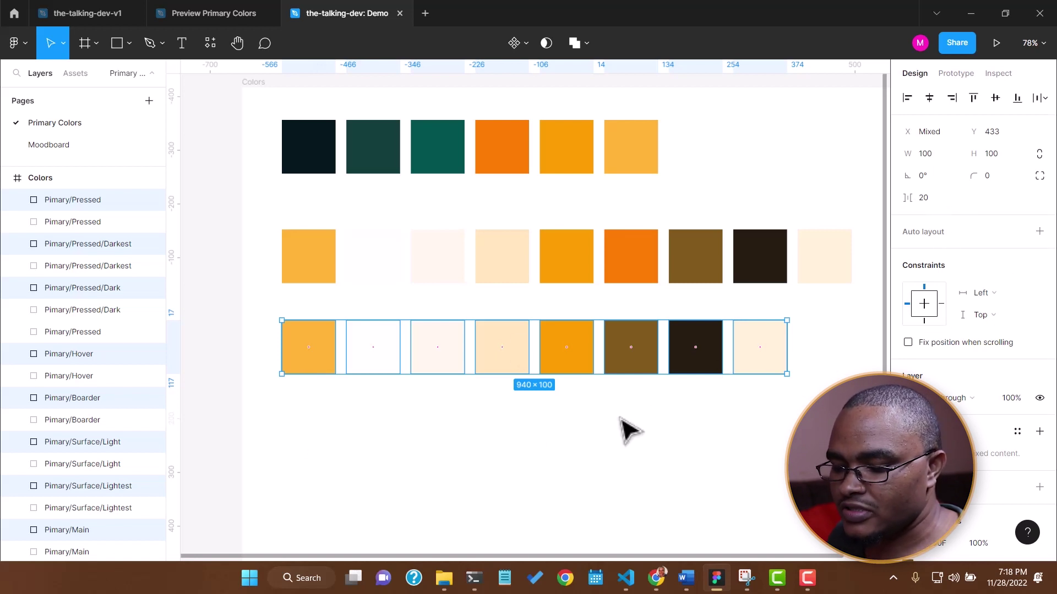
pyautogui.press('i')
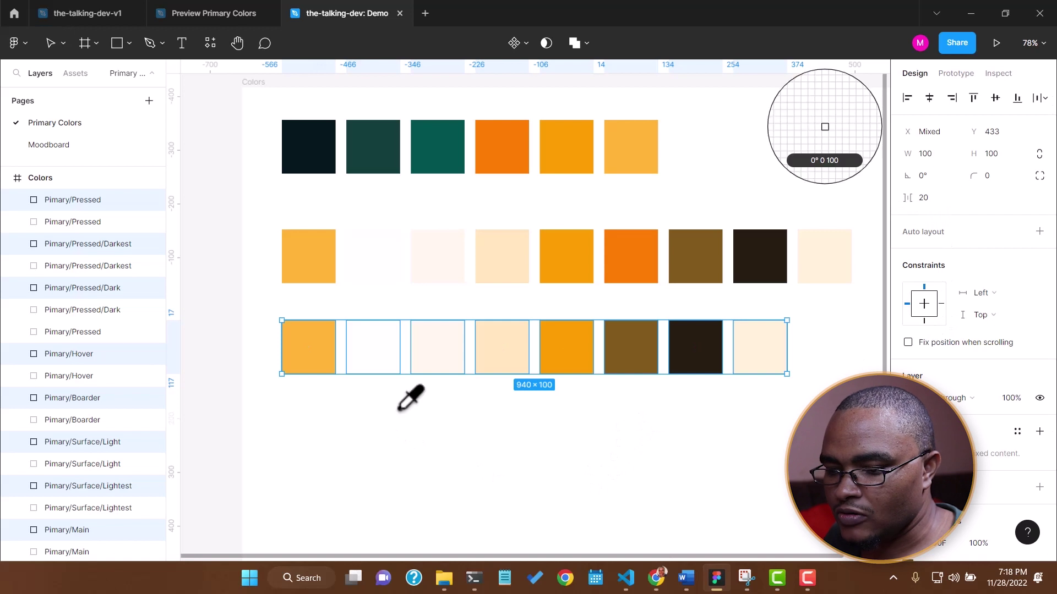
pyautogui.click(446, 125)
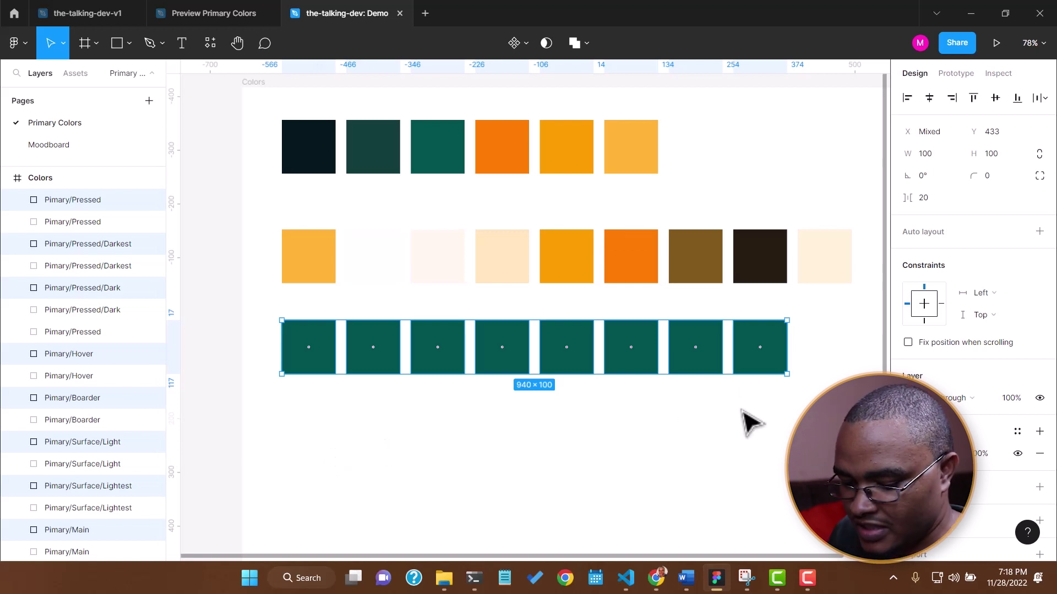
# - Try to batch-rename the eight green swatch layers by replacing "Primary" with "Secondary"
pyautogui.hotkey('ctrl', 'r')
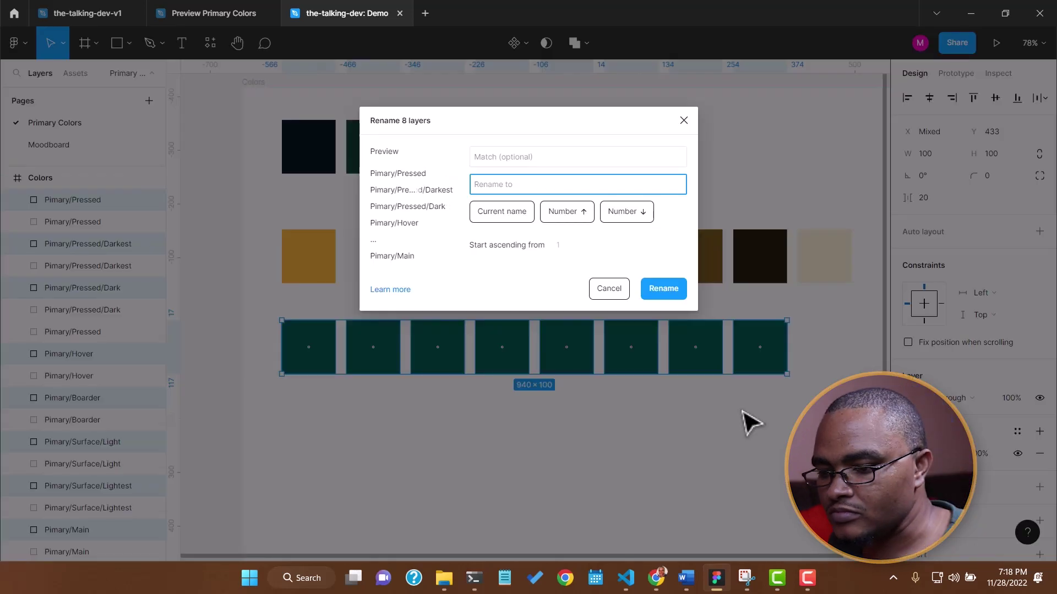
pyautogui.click(525, 159)
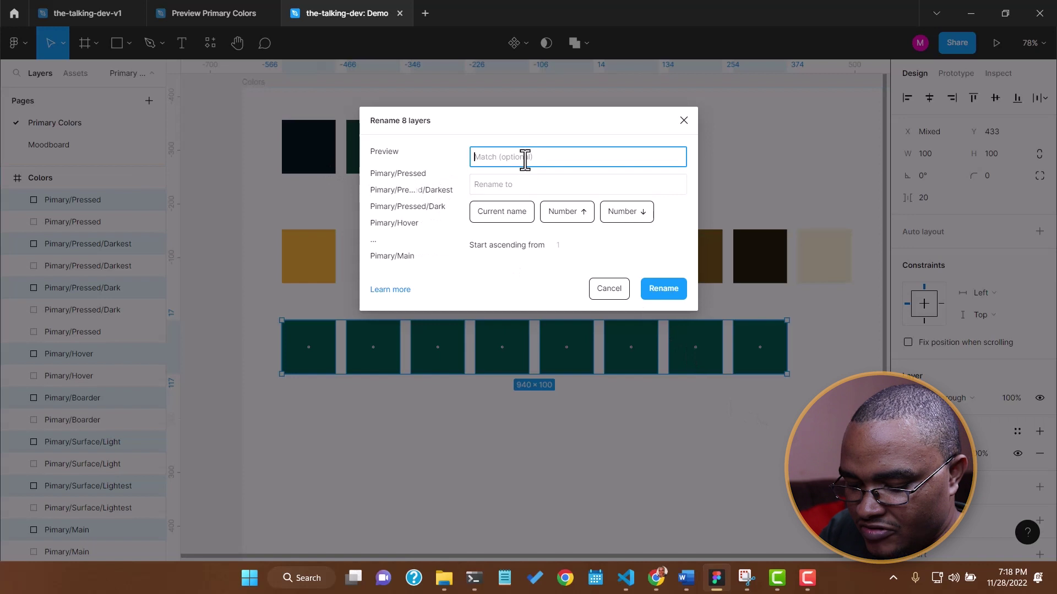
pyautogui.write('Secondary')
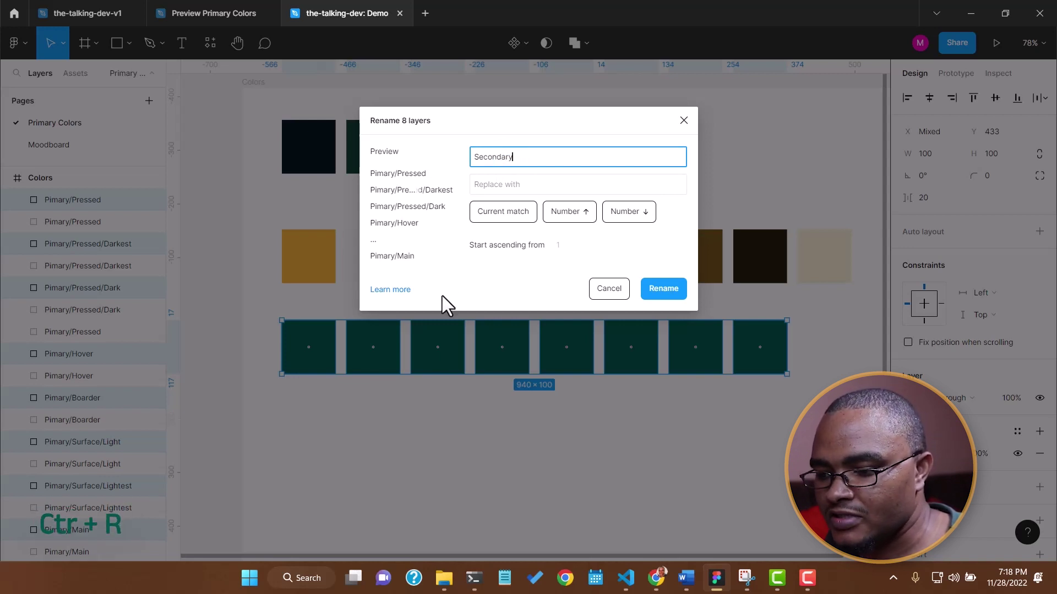
pyautogui.doubleClick(514, 159)
pyautogui.write('Primary')
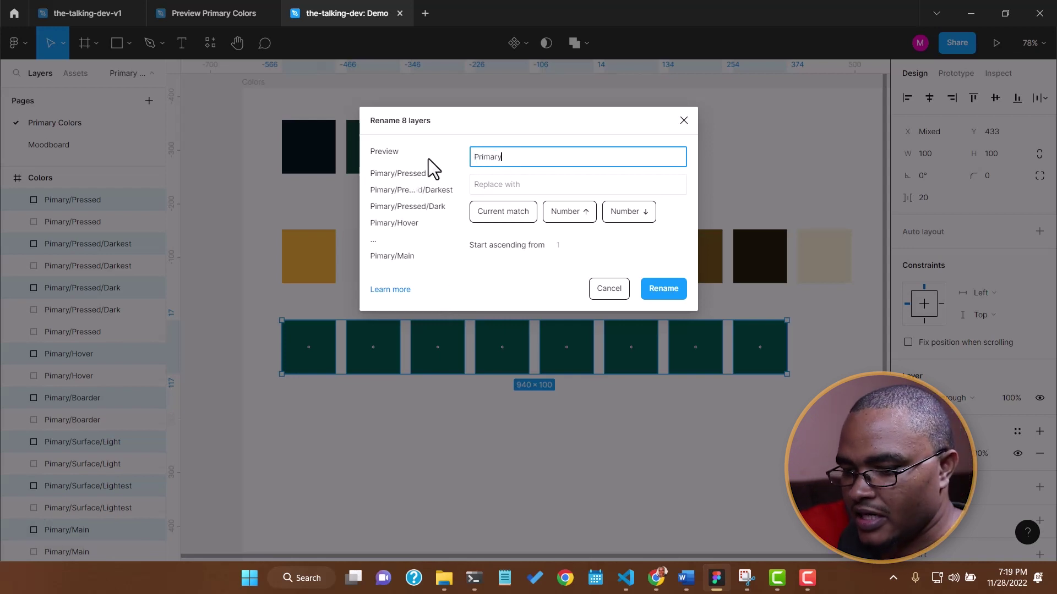
pyautogui.click(537, 186)
pyautogui.write('Secondary')
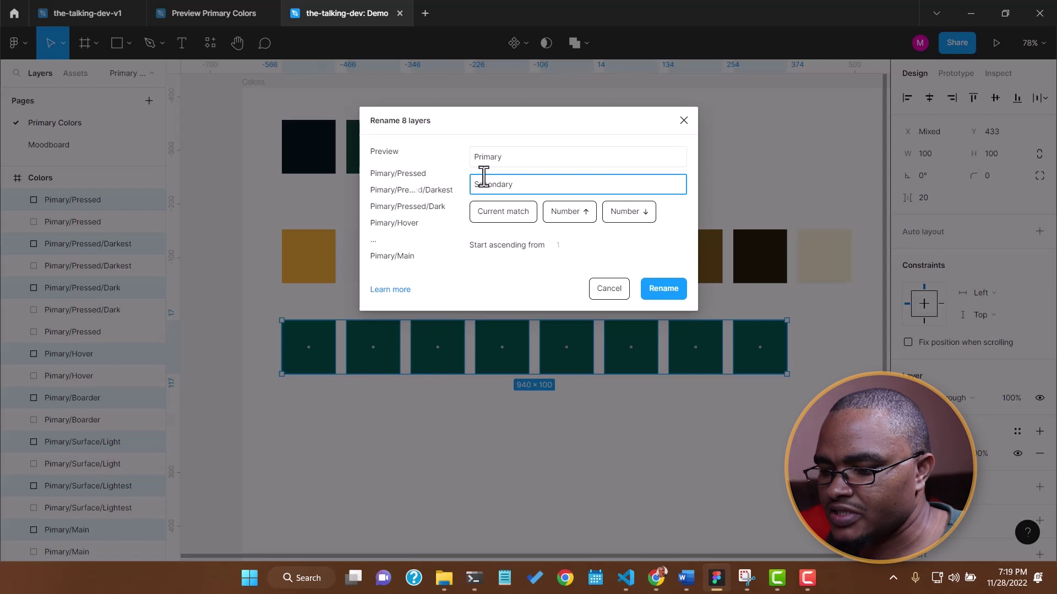
pyautogui.click(682, 289)
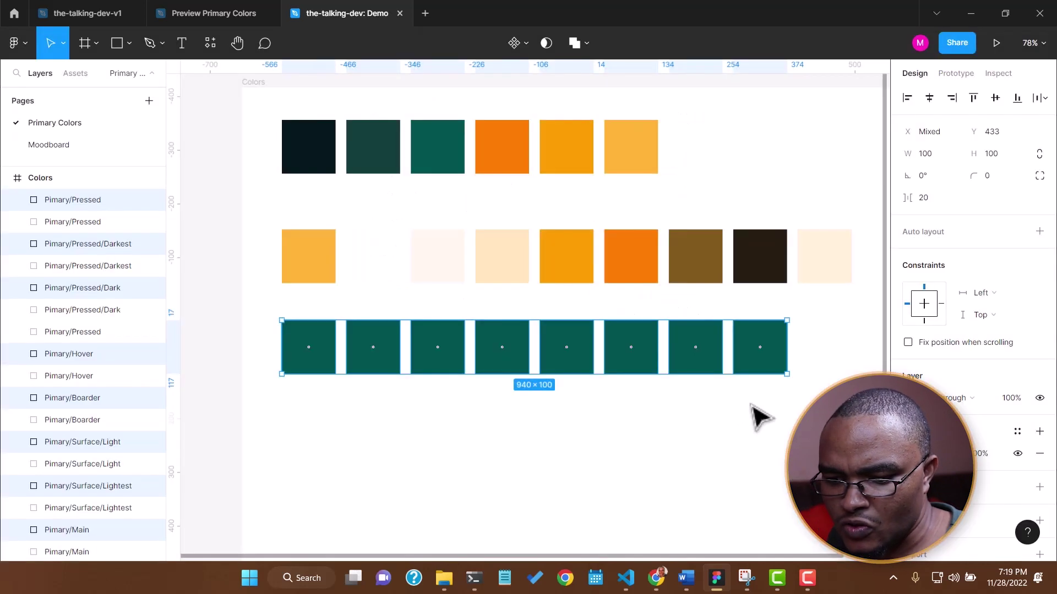
pyautogui.scroll(-3, 753, 404)
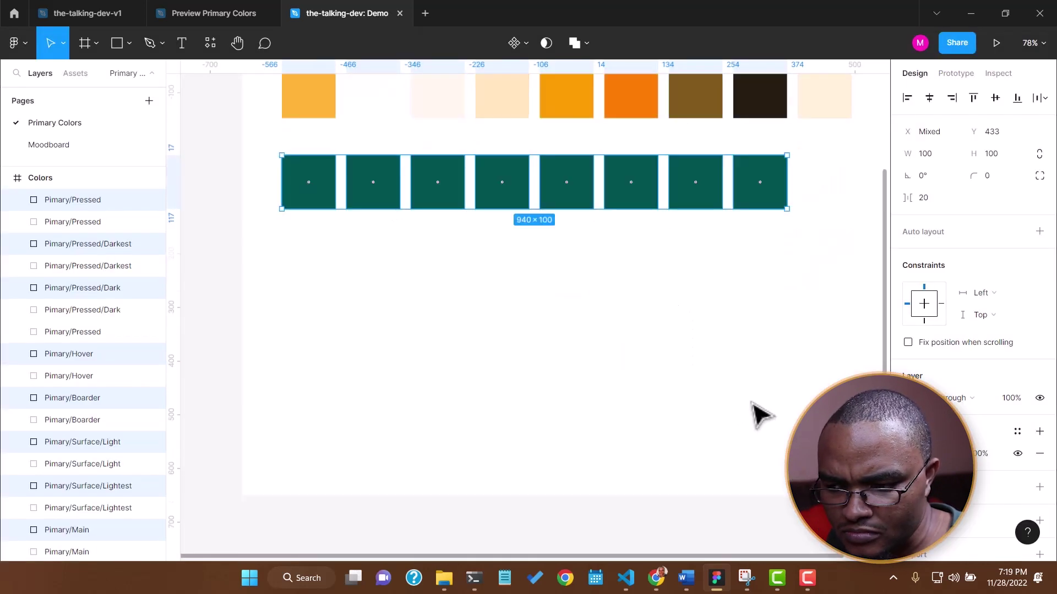
pyautogui.scroll(-2, 140, 465)
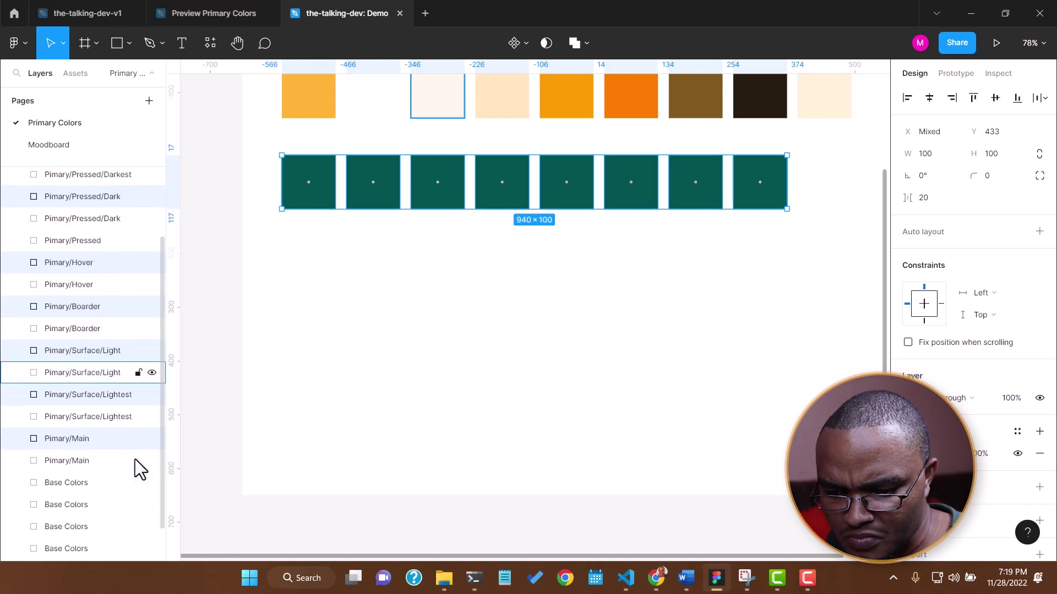
pyautogui.scroll(2, 140, 464)
pyautogui.scroll(3, 468, 421)
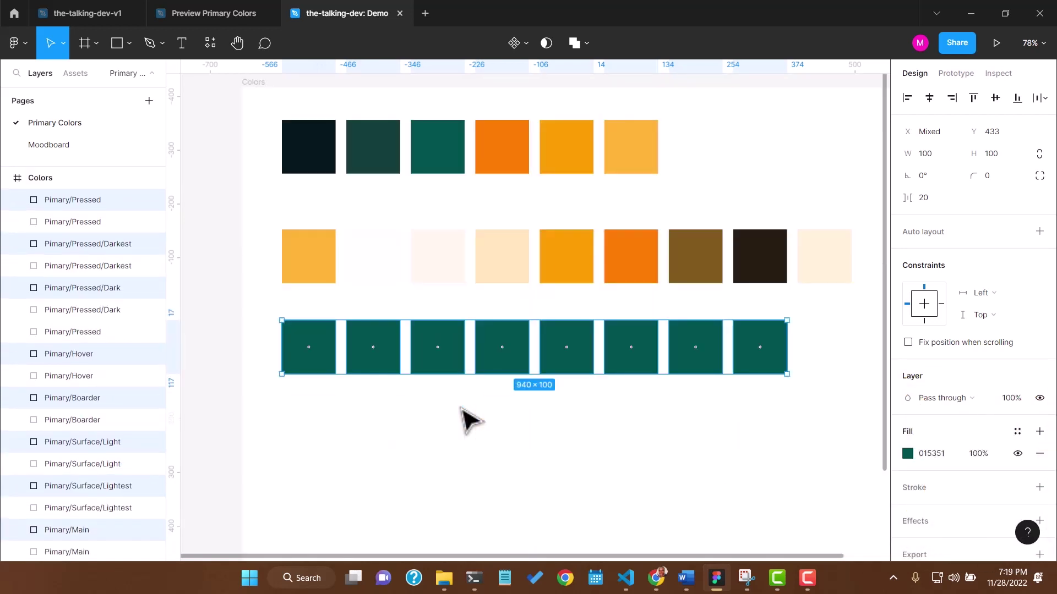
# - Batch-rename the eight green swatch layers, replacing the misspelled "Pimary" with "Primary"
pyautogui.hotkey('ctrl', 'r')
pyautogui.write('Secondary')
pyautogui.click(498, 160)
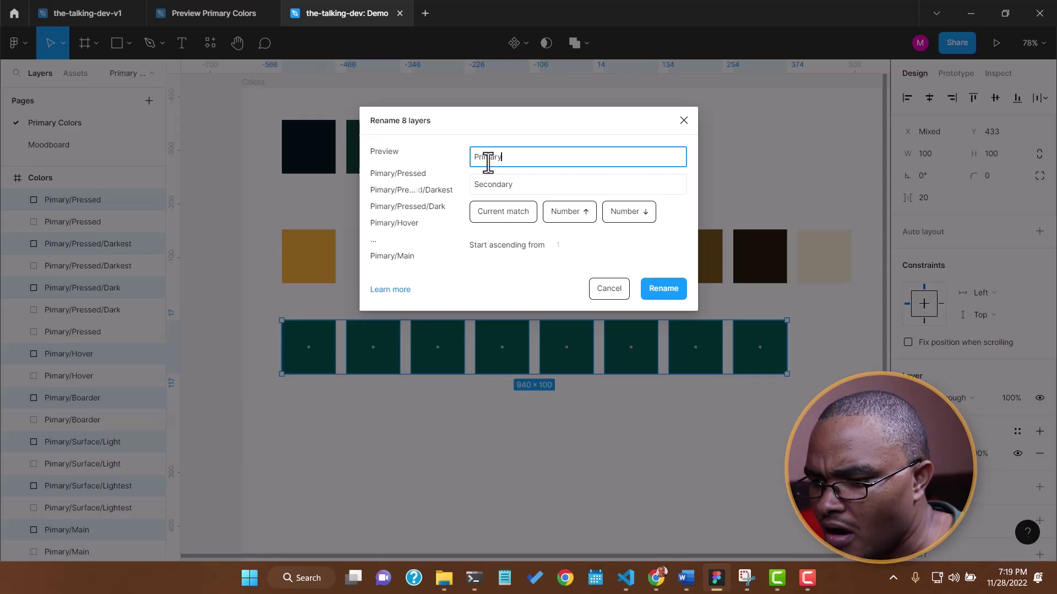
pyautogui.click(480, 157)
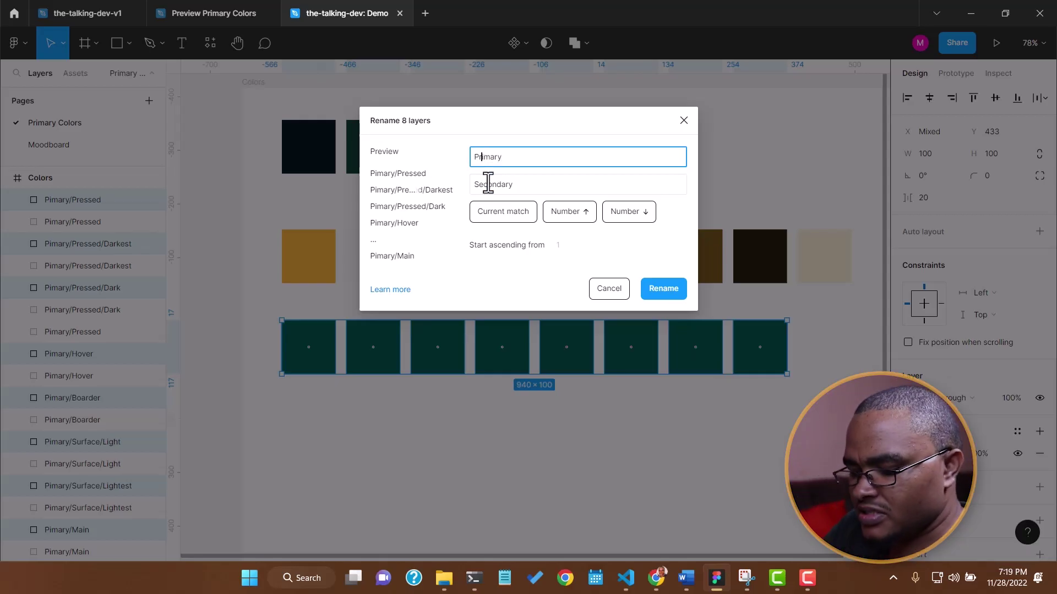
pyautogui.press('BackSpace')
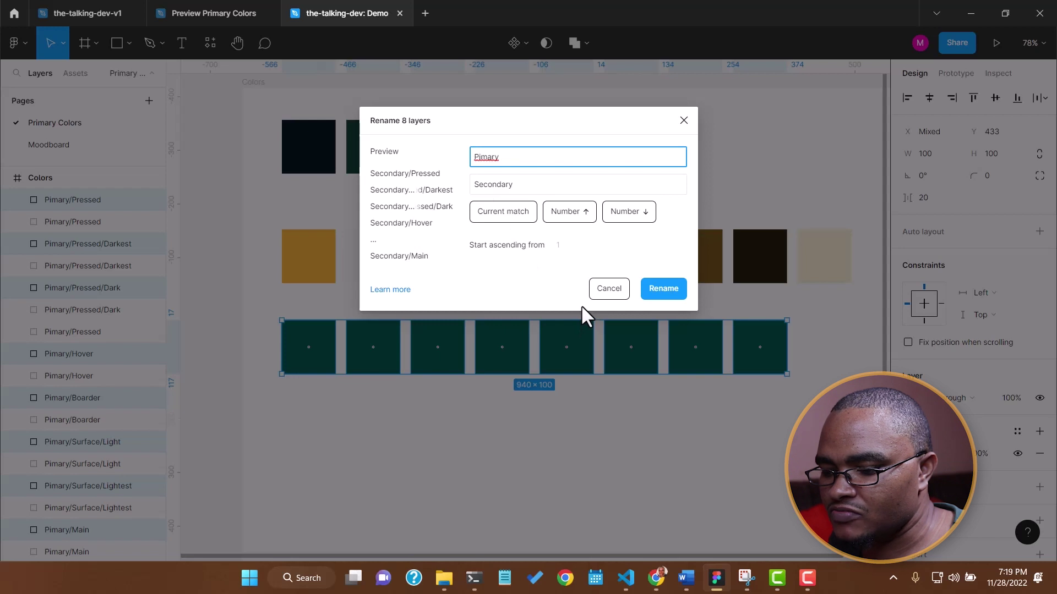
pyautogui.click(531, 190)
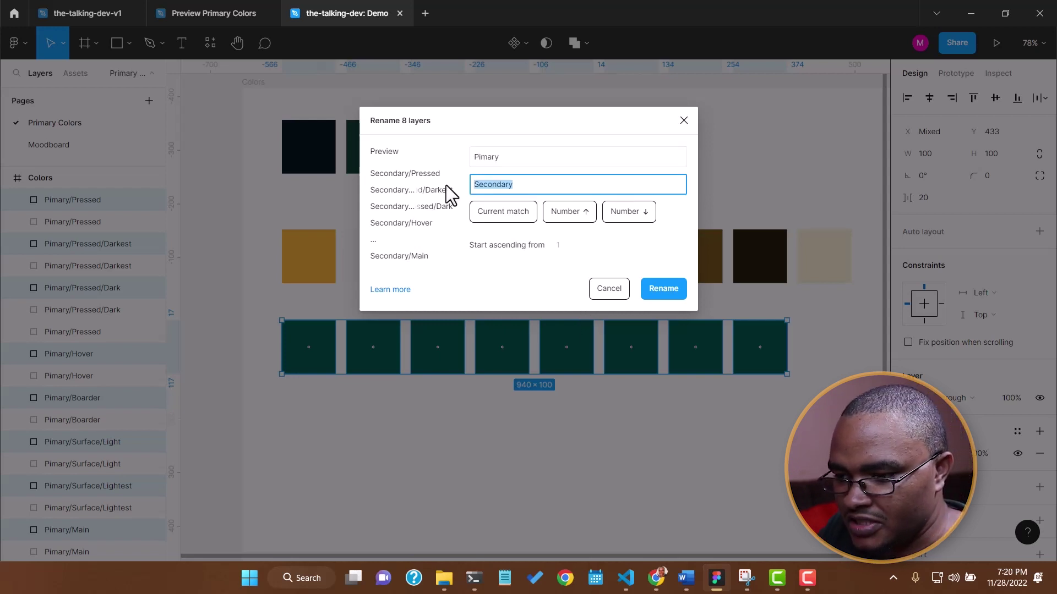
pyautogui.write('Prin')
pyautogui.press('BackSpace')
pyautogui.write('mary')
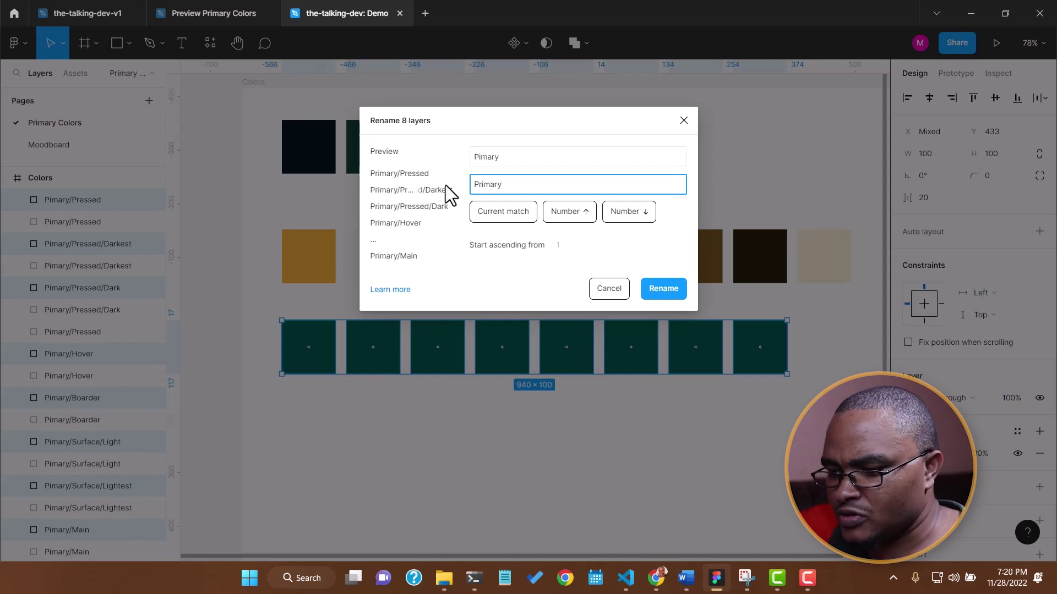
pyautogui.click(662, 288)
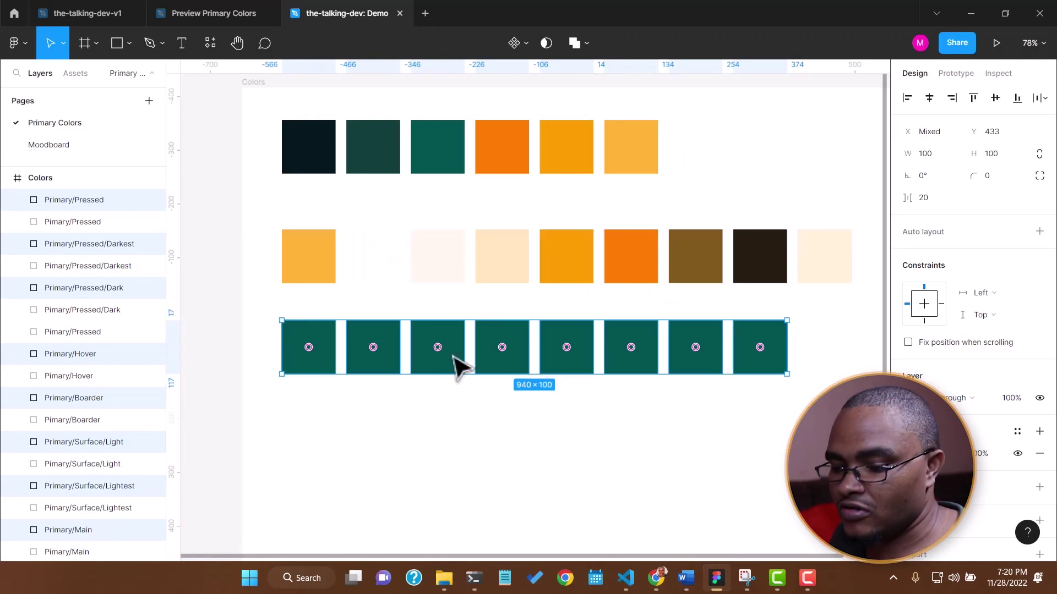
# - Batch-rename the nine swatch layers of the orange-toned row, replacing "Pimary" with "Secondary"
pyautogui.moveTo(259, 219); pyautogui.dragTo(774, 288)
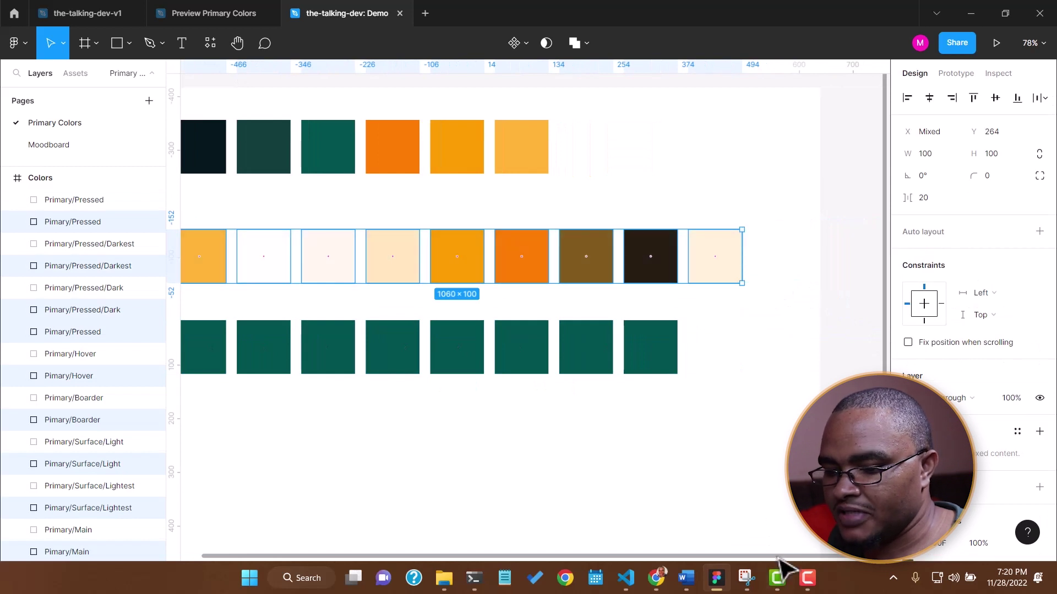
pyautogui.moveTo(779, 558); pyautogui.dragTo(626, 559)
pyautogui.hotkey('ctrl', 'r')
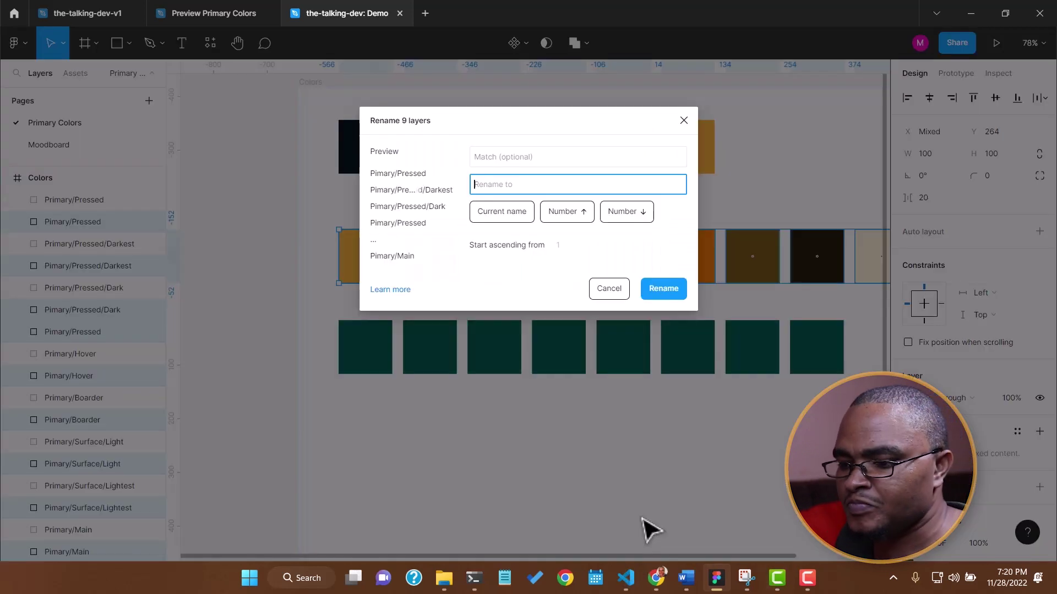
pyautogui.click(507, 157)
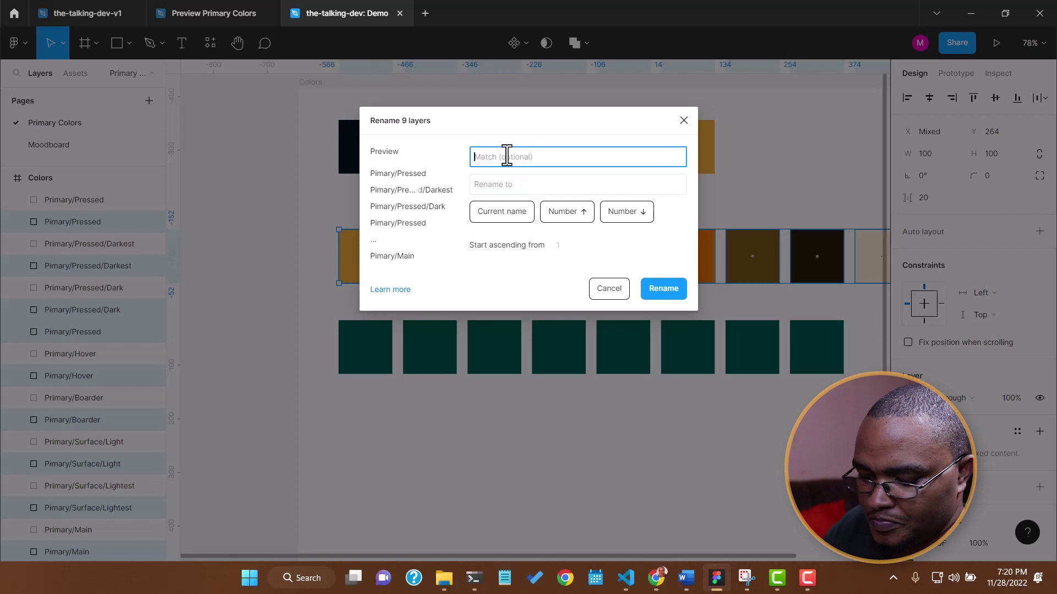
pyautogui.write('Pimary')
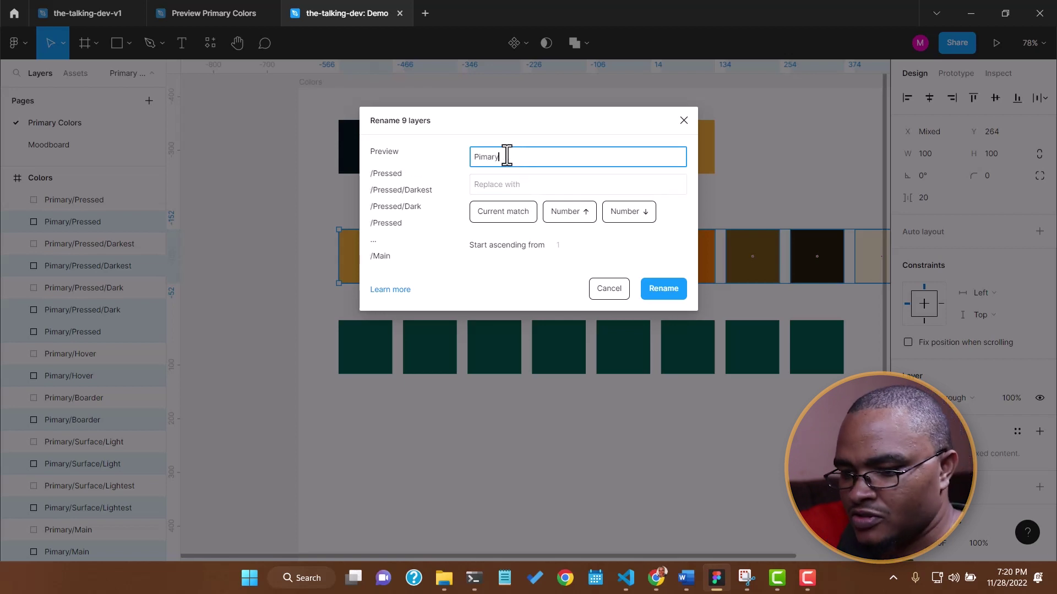
pyautogui.click(520, 177)
pyautogui.write('Secondary')
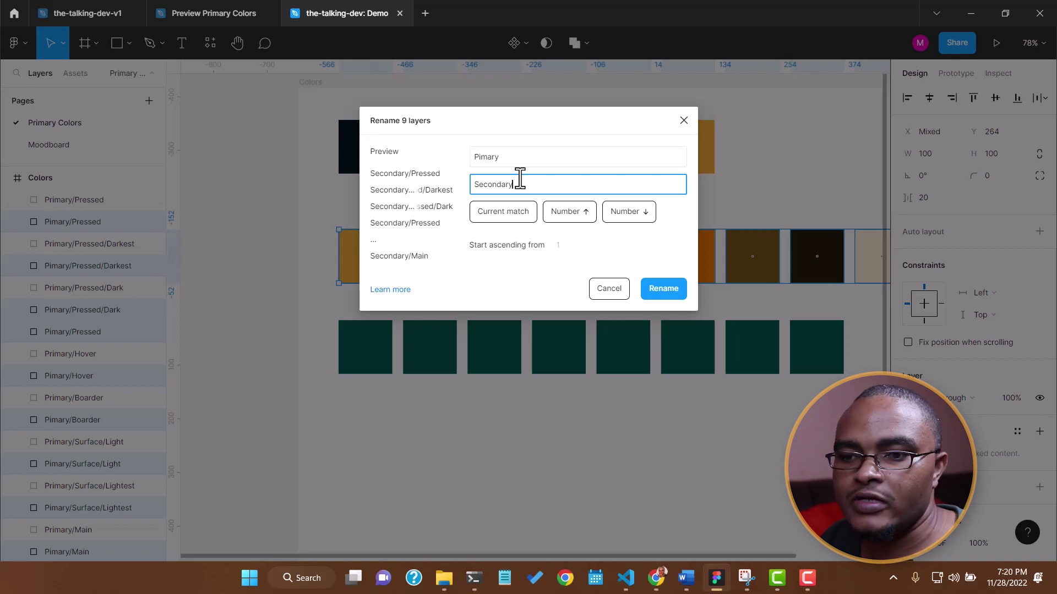
pyautogui.press('Return')
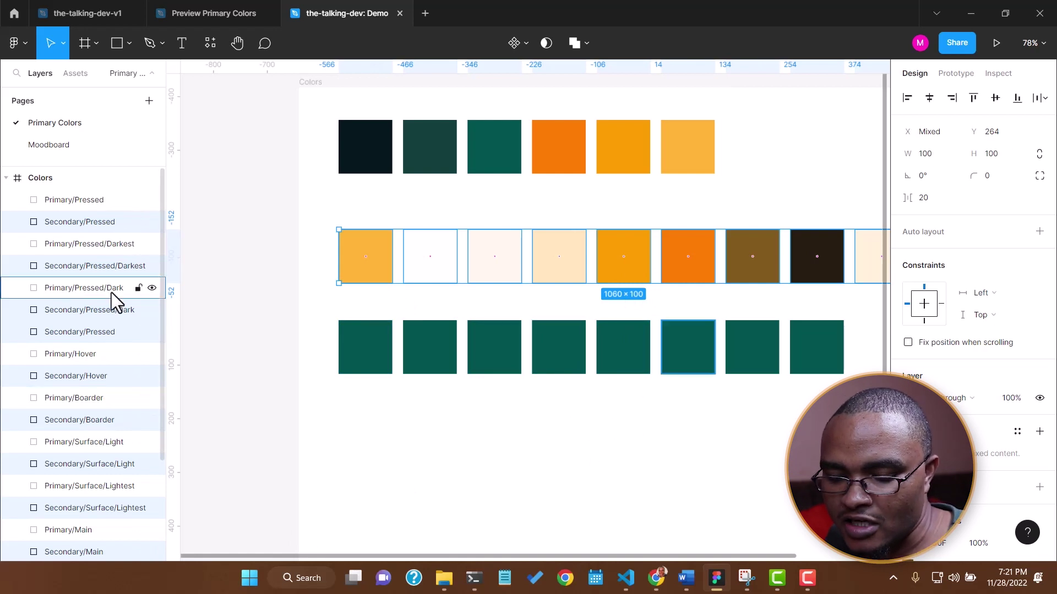
# - Check the layer names of the eight green swatches against the orange-toned row's layers
pyautogui.scroll(-5, 108, 384)
pyautogui.moveTo(341, 413); pyautogui.dragTo(820, 357)
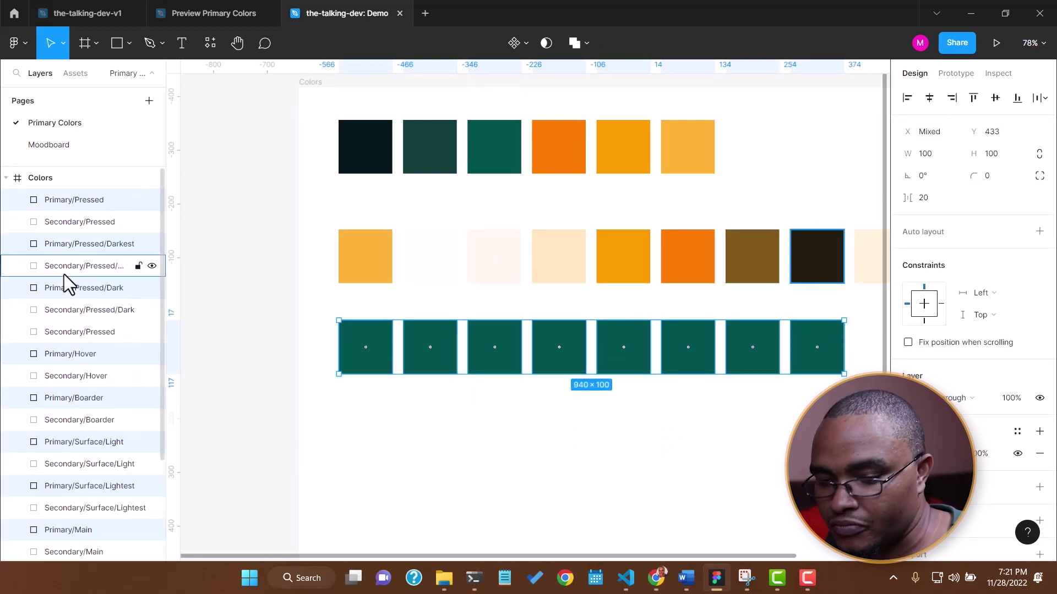
pyautogui.click(677, 471)
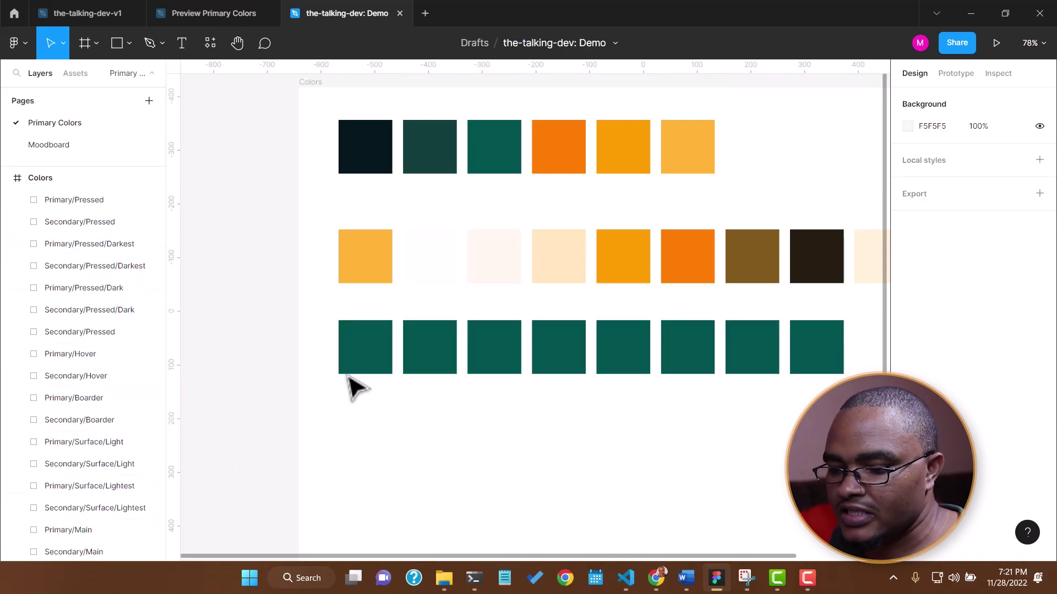
pyautogui.scroll(-3, 361, 390)
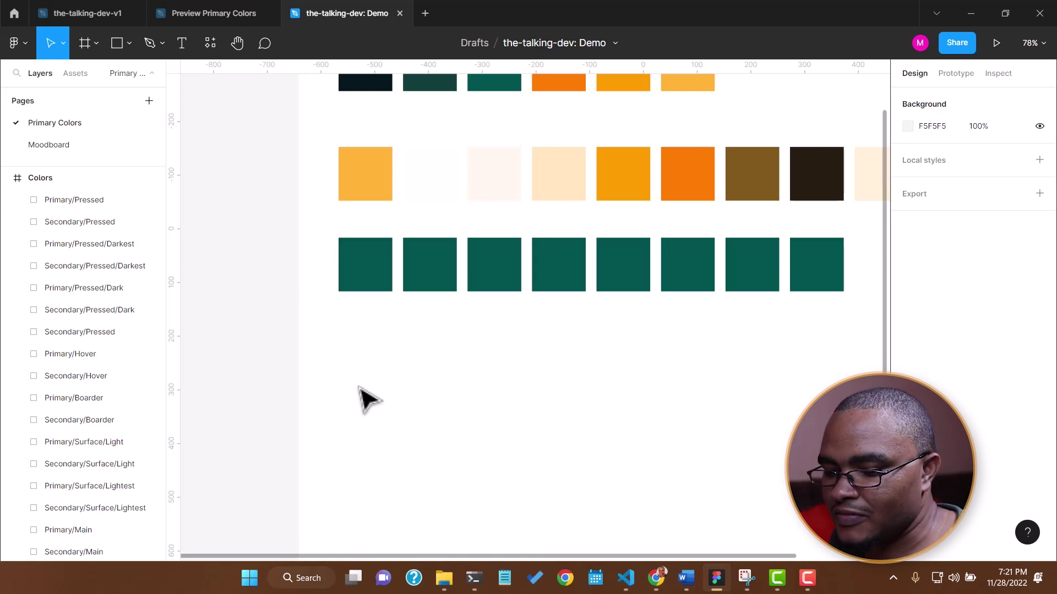
# - Generate a vertical strip of tints and shades from the first green swatch and apply its light tints to the primary surface and border swatches
pyautogui.click(365, 288)
pyautogui.hotkey('ctrl', 'alt', 'p')
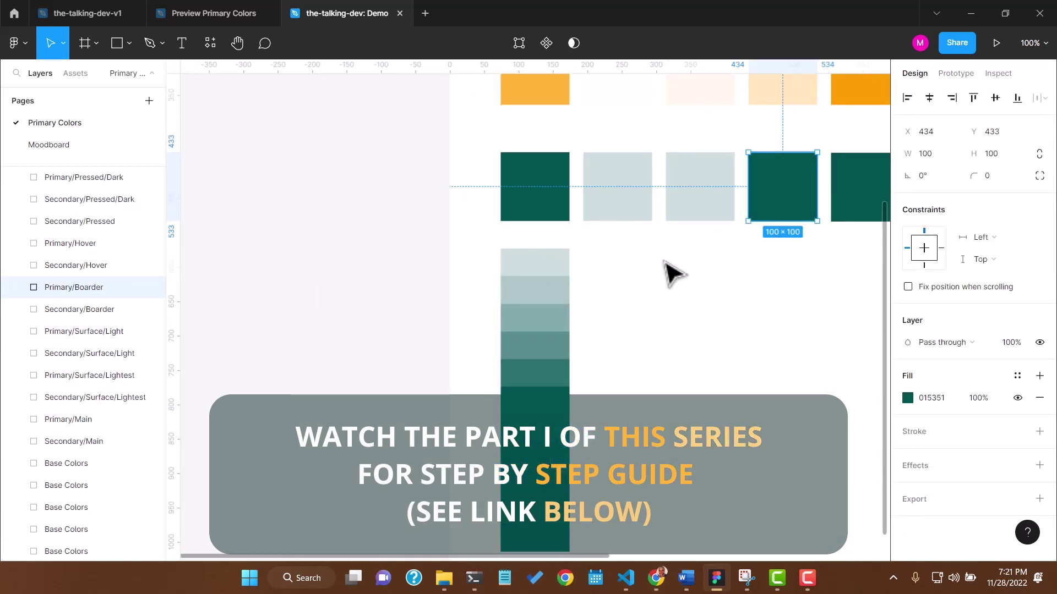
pyautogui.scroll(-5, 668, 271)
pyautogui.scroll(3, 483, 342)
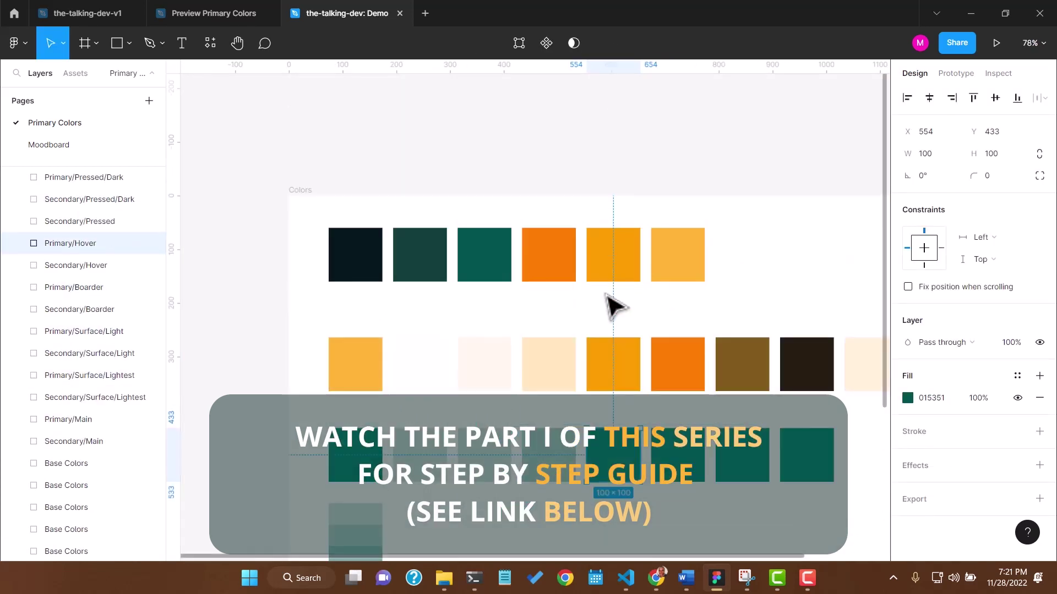
# - Fill the primary Hover and Pressed/Dark swatches from the dark base colors (06171E for Pressed/Dark) and Pressed/Darkest with the strip's darkest shade
pyautogui.press('i')
pyautogui.click(370, 168)
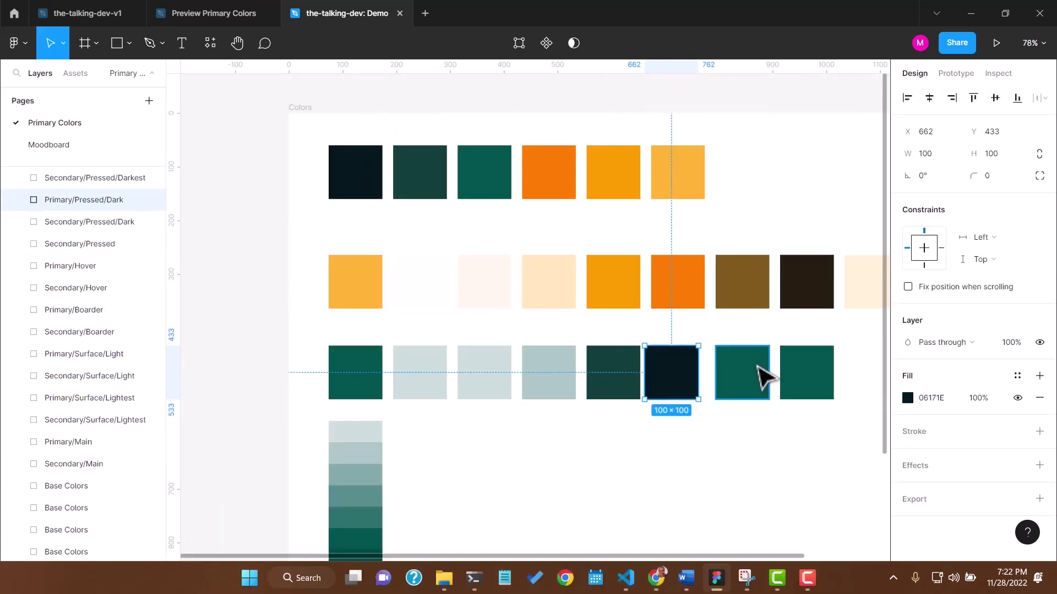
pyautogui.click(739, 392)
pyautogui.scroll(-3, 688, 407)
pyautogui.press('i')
pyautogui.click(671, 289)
# - Set the fill opacity of the last swatch in the green row, Primary/Pressed, to 20%
pyautogui.click(807, 289)
pyautogui.click(976, 397)
pyautogui.write('20')
pyautogui.press('Return')
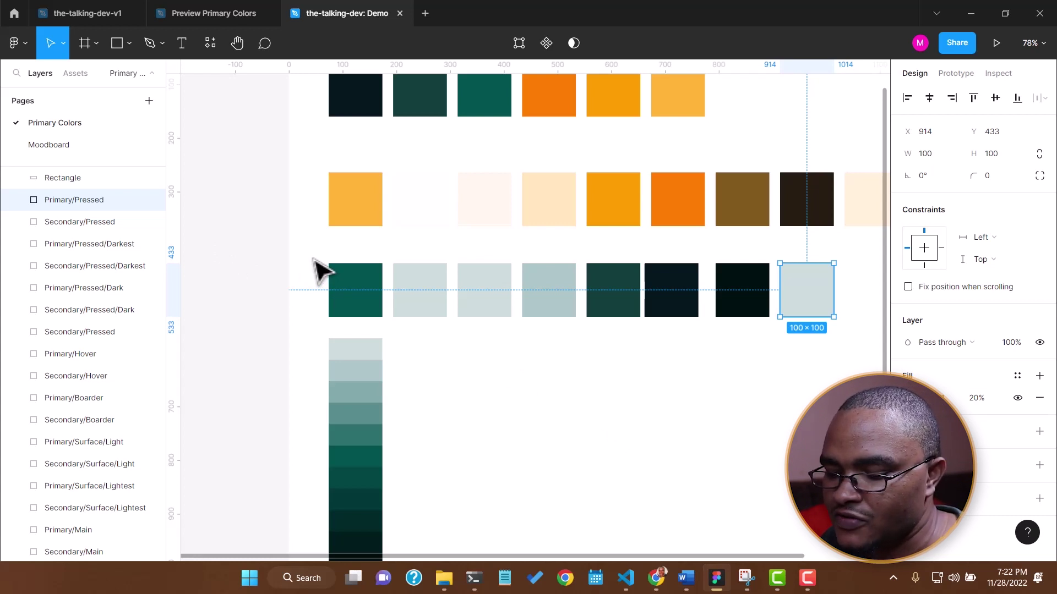
# - Delete the whole vertical strip of generated tint and shade rectangles below the green row
pyautogui.scroll(-2, 338, 279)
pyautogui.moveTo(391, 254); pyautogui.dragTo(307, 507)
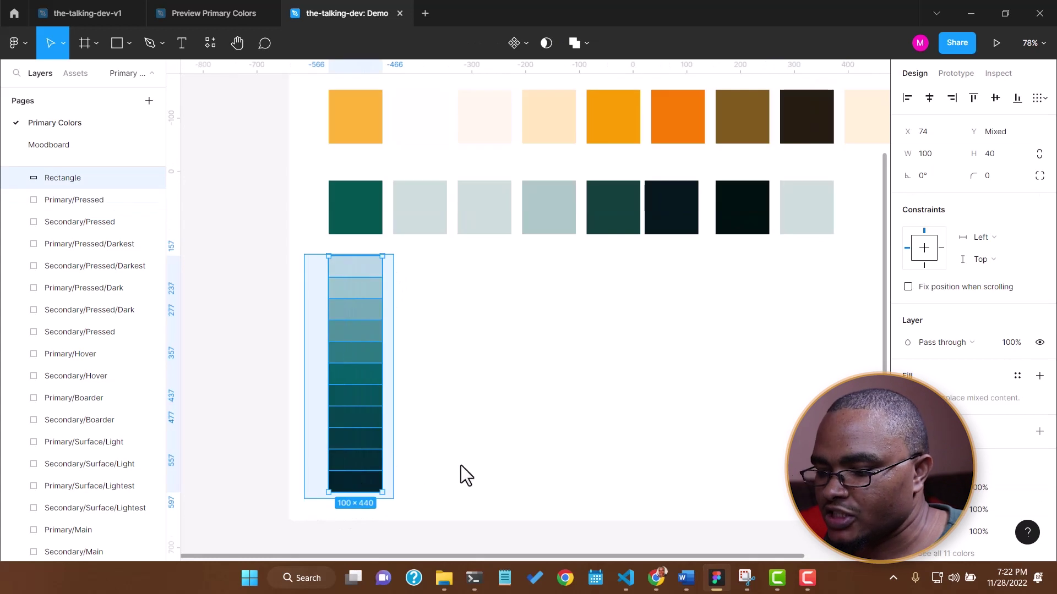
pyautogui.scroll(2, 496, 464)
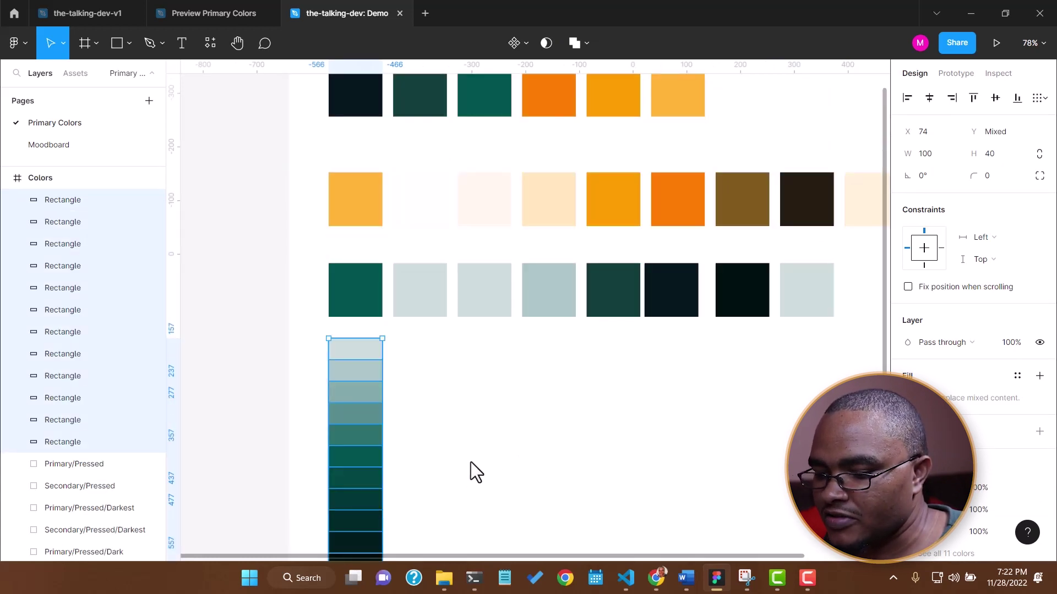
pyautogui.scroll(-3, 370, 407)
pyautogui.scroll(3, 370, 405)
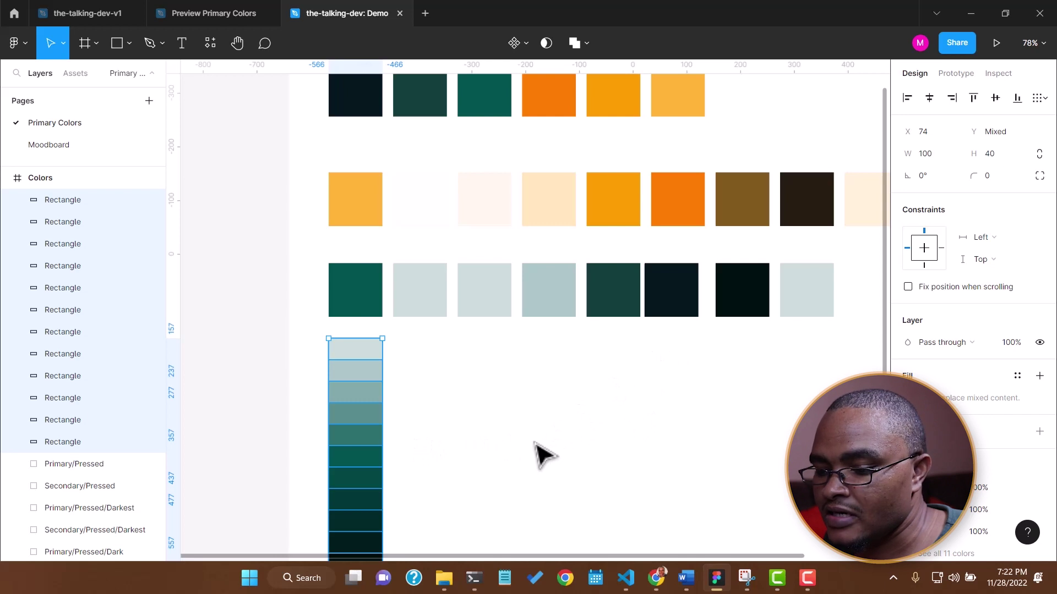
pyautogui.scroll(-2, 542, 455)
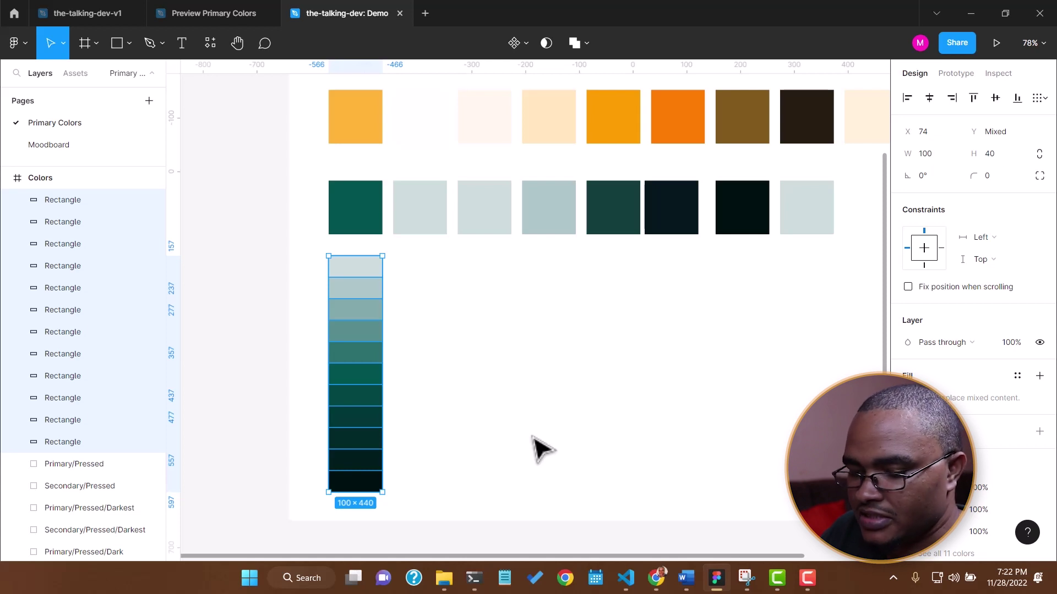
pyautogui.press('Delete')
pyautogui.scroll(4, 542, 452)
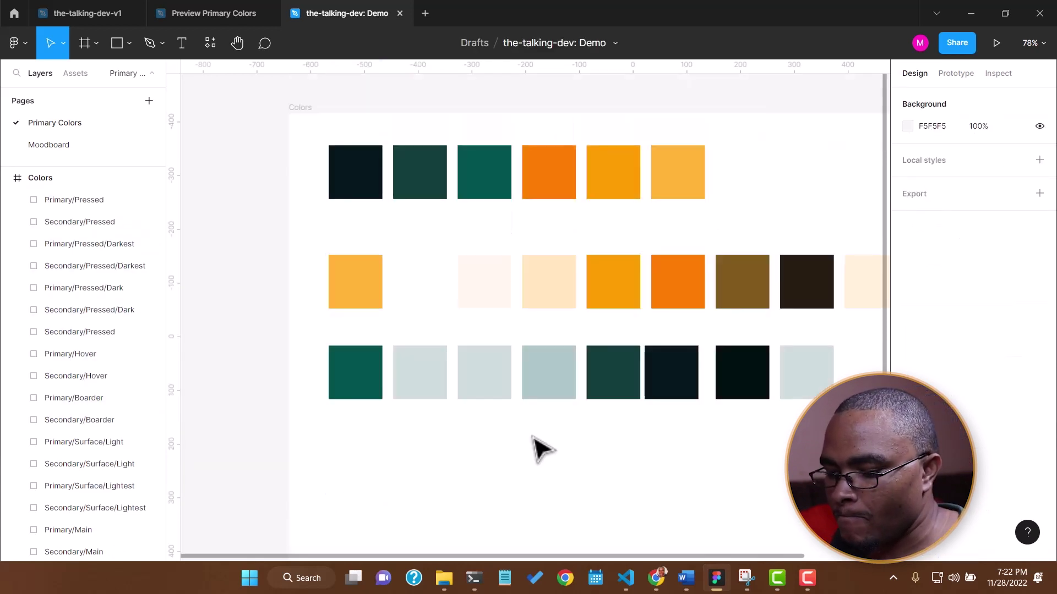
# - Tidy the eight primary swatches in the green row to an even horizontal spacing of 20
pyautogui.scroll(-2, 542, 451)
pyautogui.moveTo(312, 239); pyautogui.dragTo(854, 354)
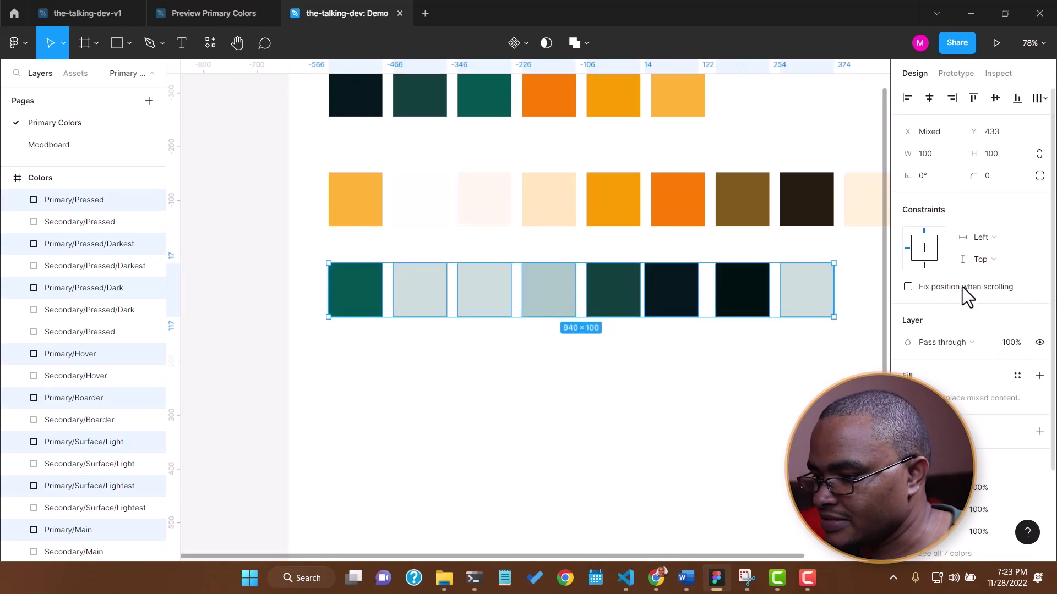
pyautogui.scroll(-2, 962, 292)
pyautogui.scroll(2, 962, 292)
pyautogui.moveTo(755, 302)
pyautogui.click(823, 305)
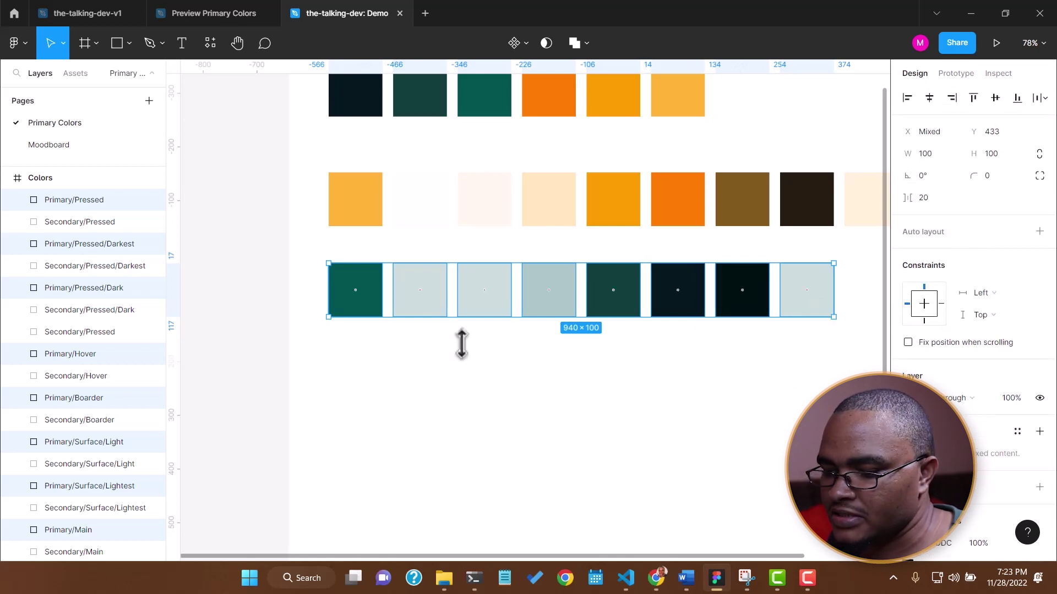
pyautogui.click(413, 498)
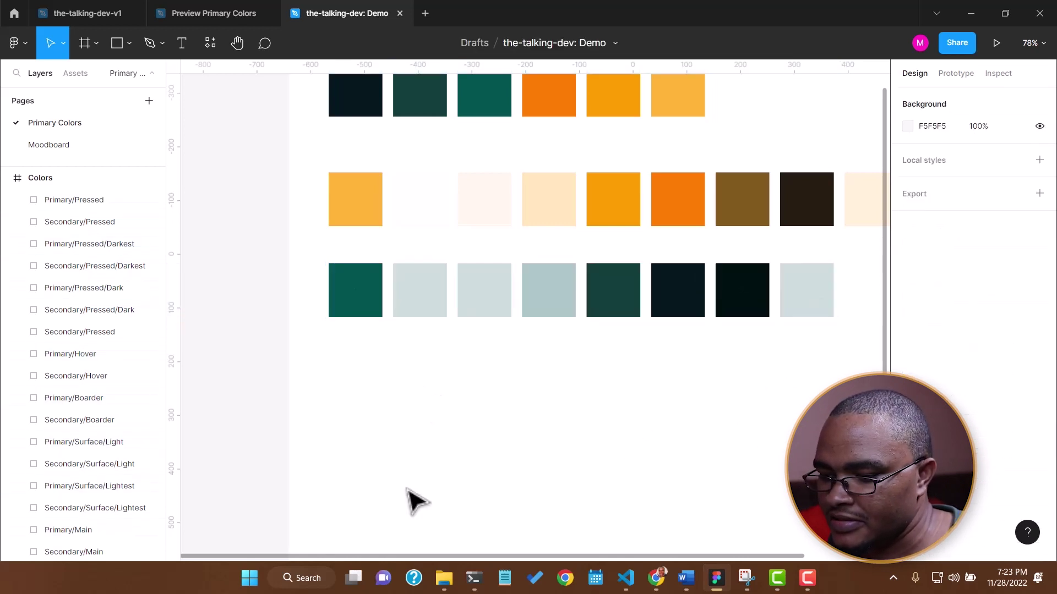
# - Set the HSB brightness of the Primary/Surface/Lightest swatch's fill to 99
pyautogui.click(402, 308)
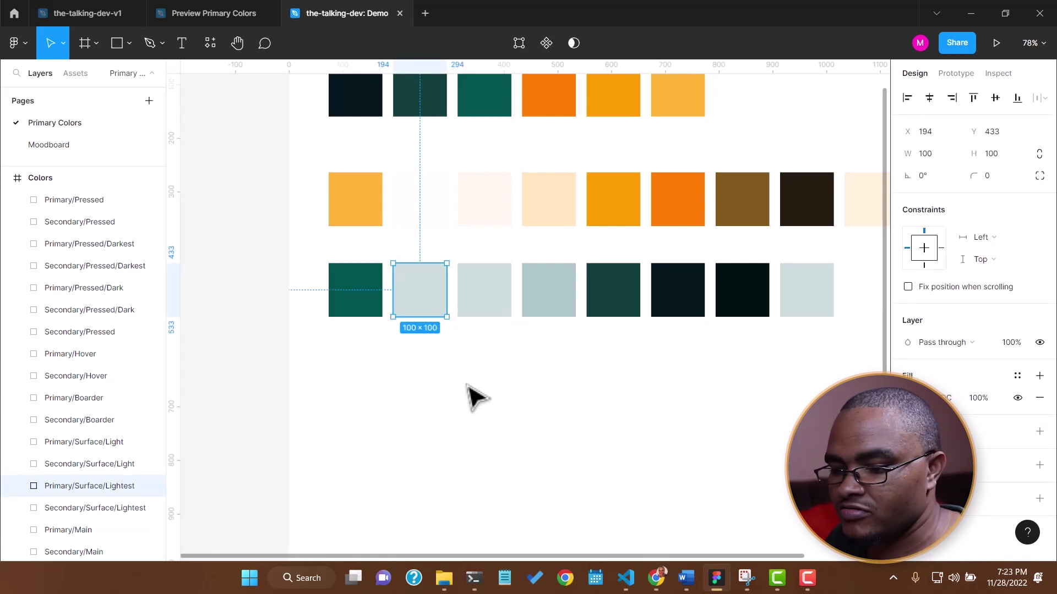
pyautogui.click(907, 398)
pyautogui.click(839, 439)
pyautogui.write('99')
pyautogui.press('Return')
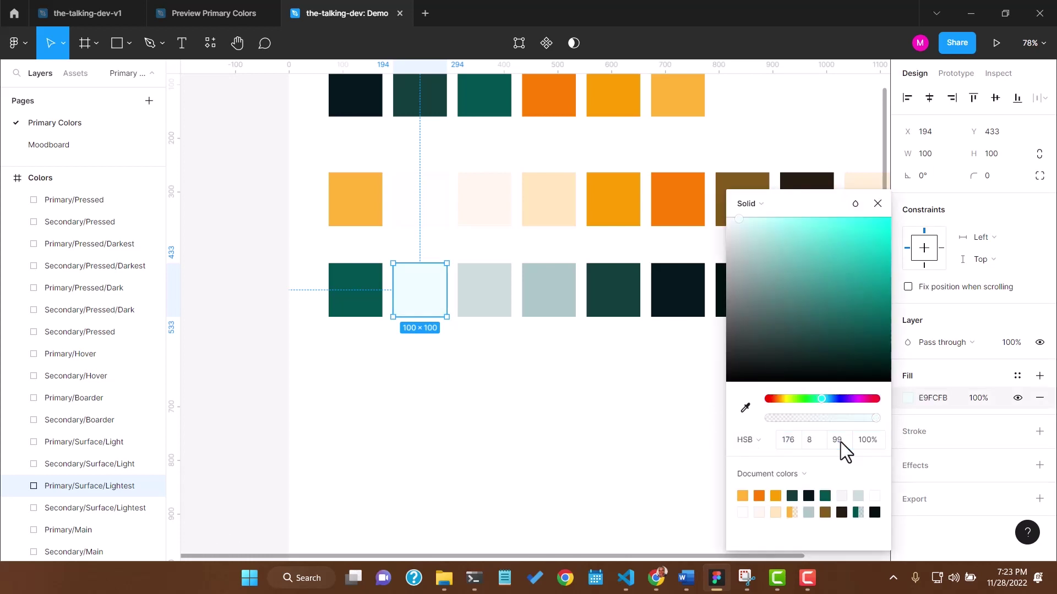
# - Set the HSB brightness of the Primary/Surface/Light swatch's fill to 98
pyautogui.click(498, 310)
pyautogui.click(839, 443)
pyautogui.write('98')
pyautogui.press('Return')
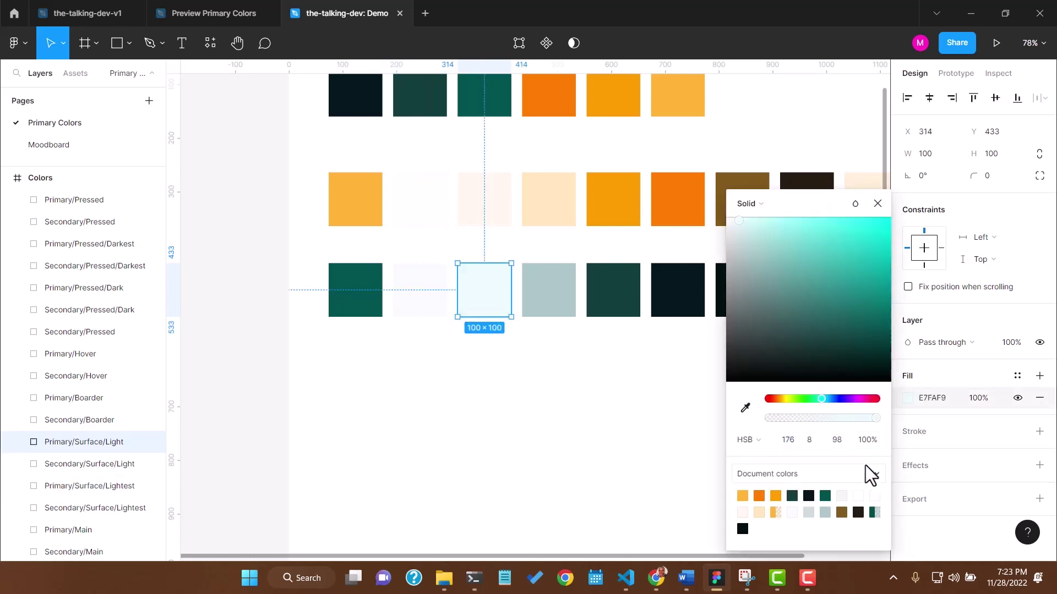
# - Lighten the near-black fill of the Primary/Pressed/Darkest swatch slightly, and select the Primary/Main swatch
pyautogui.click(677, 290)
pyautogui.click(908, 398)
pyautogui.click(721, 290)
pyautogui.click(908, 398)
pyautogui.moveTo(813, 368)
pyautogui.mouseDown()
pyautogui.moveTo(810, 356)
pyautogui.moveTo(811, 368)
pyautogui.mouseUp()
pyautogui.click(355, 290)
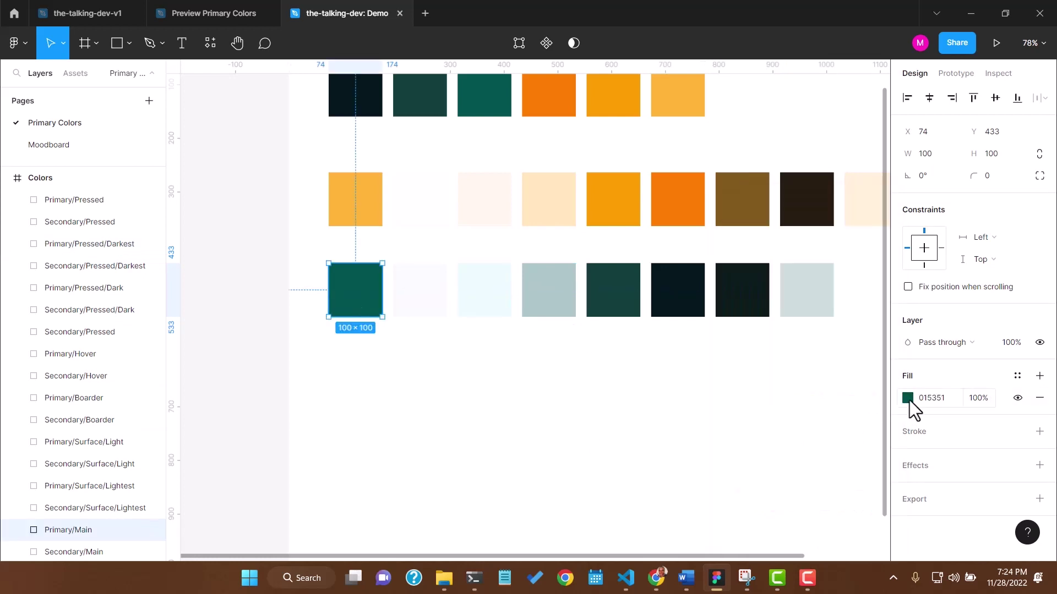
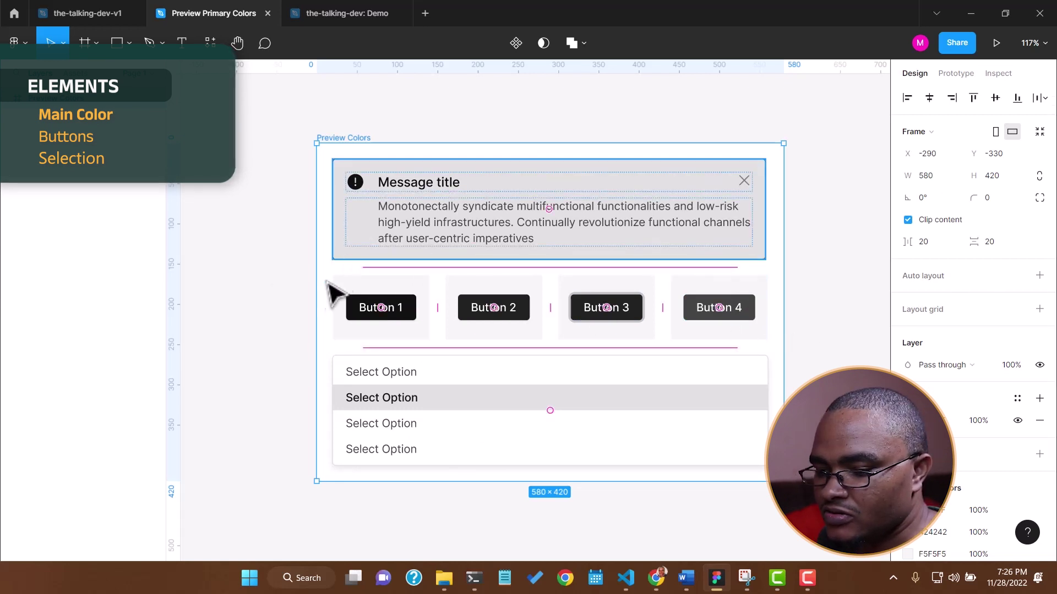
# - In the Preview Primary Colors file, inspect the colors of the message card's title, body text, alert icon and close icon
pyautogui.click(336, 254)
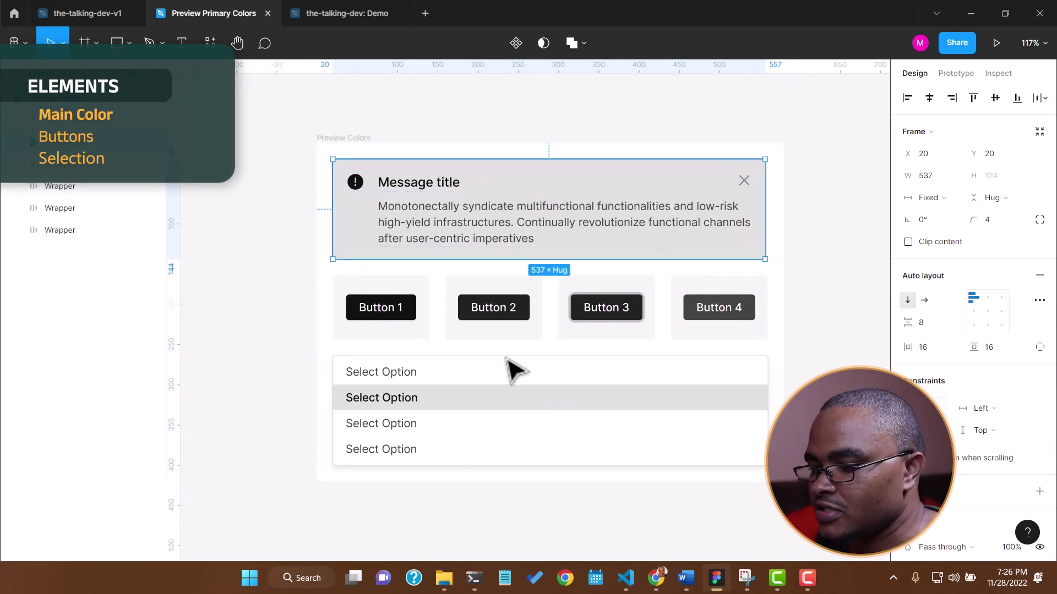
pyautogui.doubleClick(422, 187)
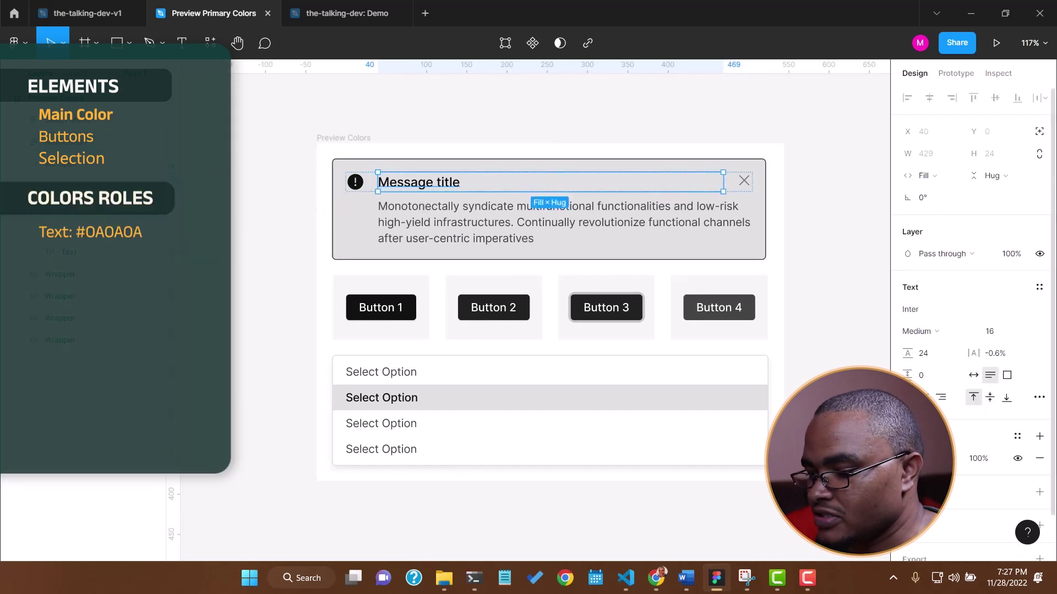
pyautogui.click(482, 236)
pyautogui.scroll(-1, 969, 473)
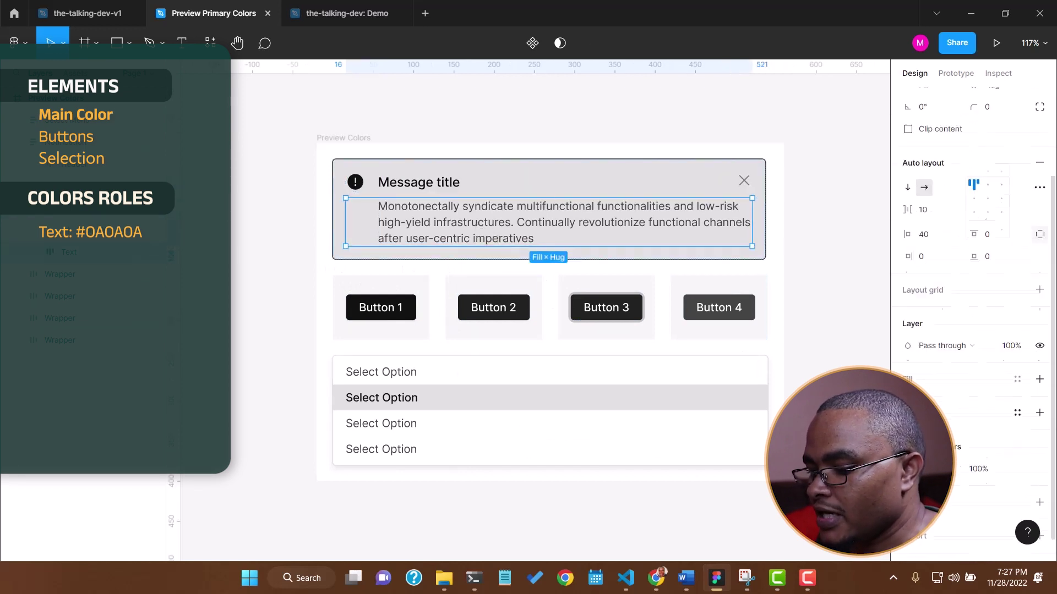
pyautogui.scroll(-1, 969, 474)
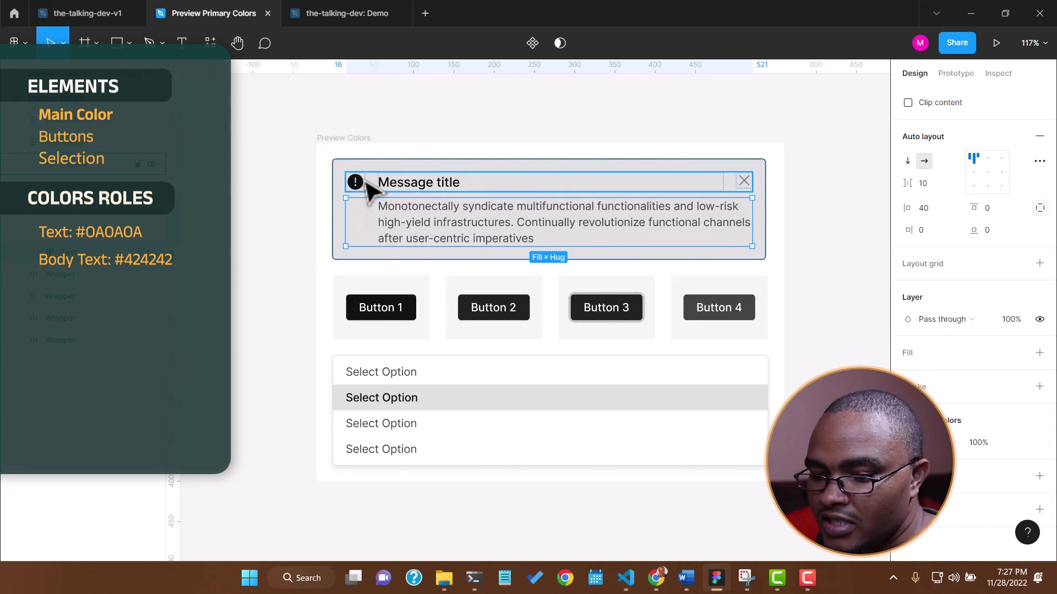
pyautogui.click(366, 190)
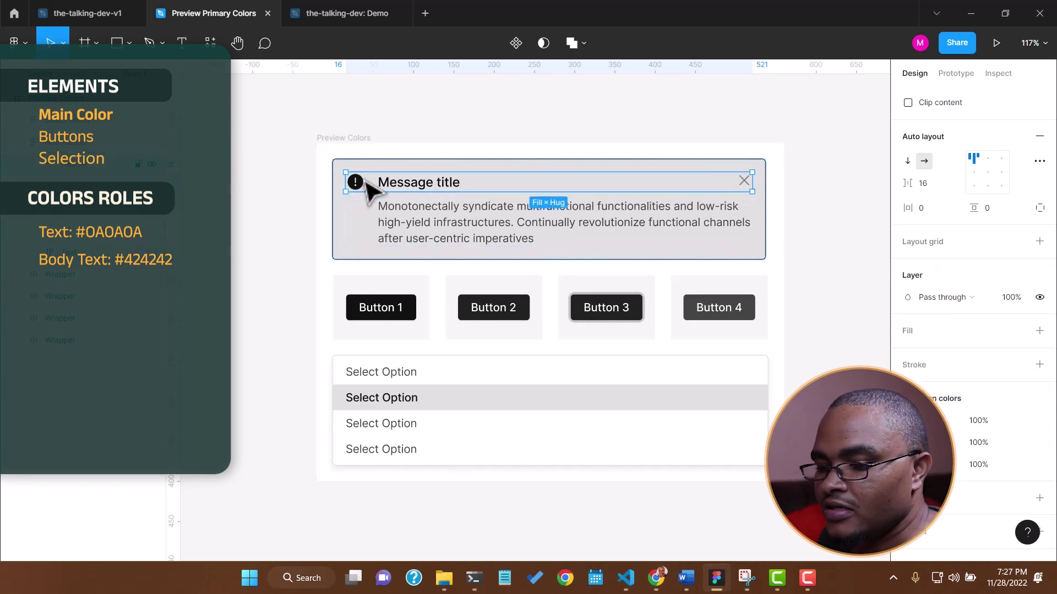
pyautogui.click(359, 185)
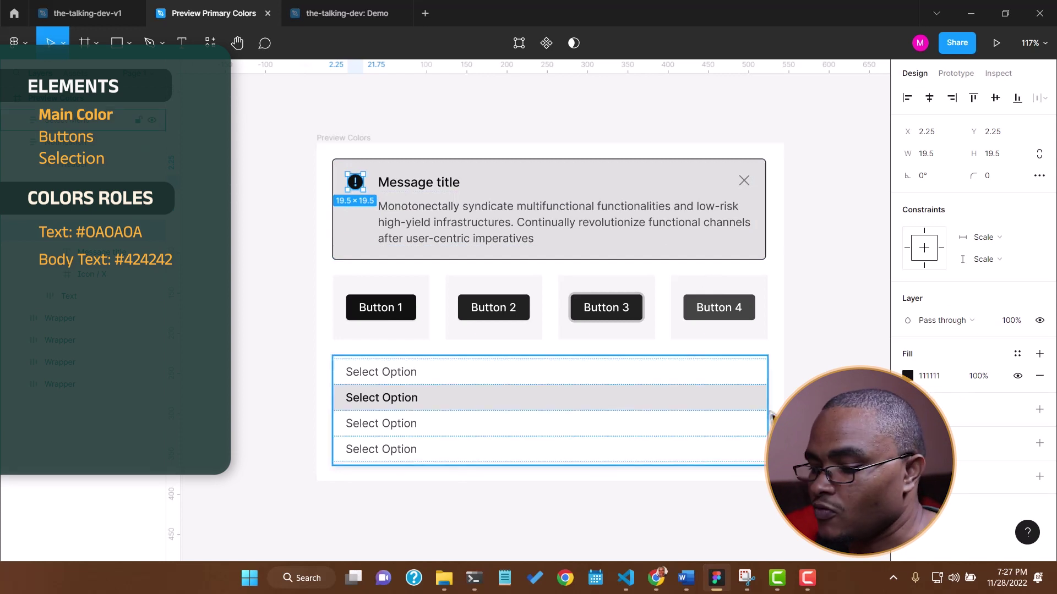
pyautogui.click(746, 182)
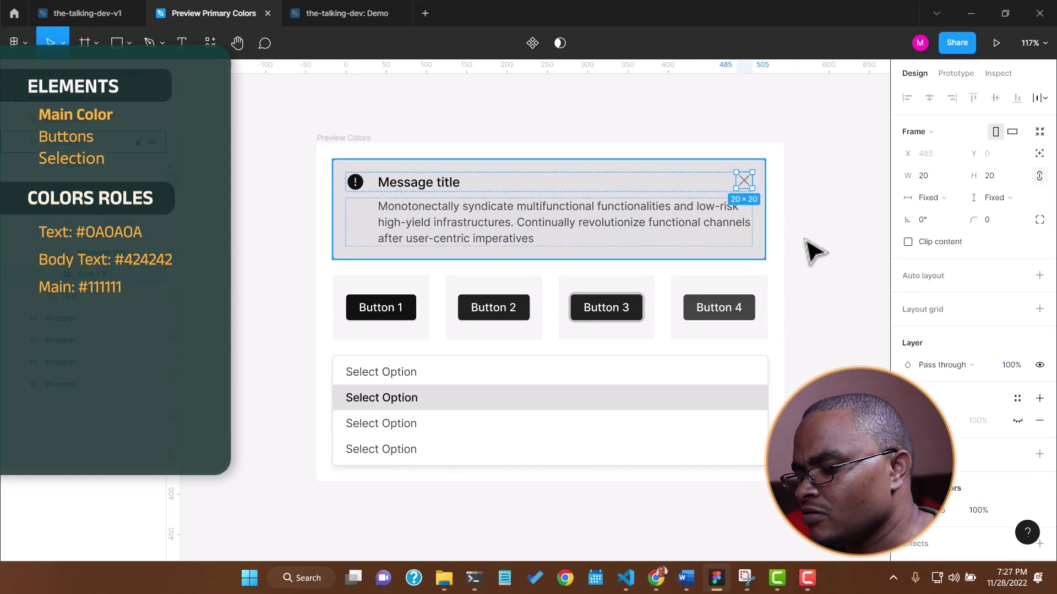
pyautogui.scroll(-2, 762, 370)
pyautogui.scroll(2, 762, 371)
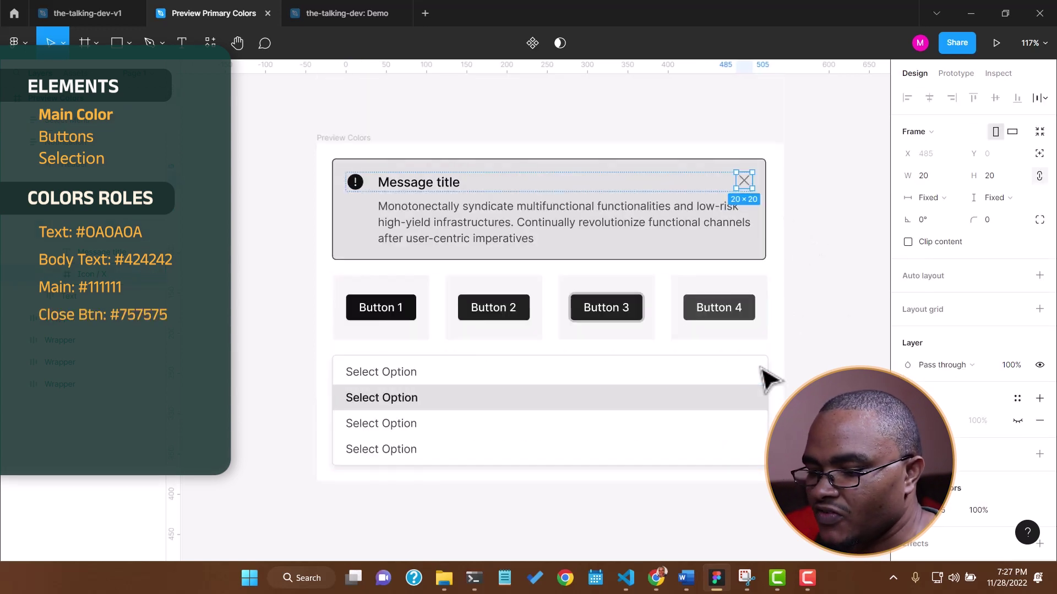
# - Inspect the wrapper fill and selection colors of Button 1 through Button 4 in the preview frame
pyautogui.click(384, 290)
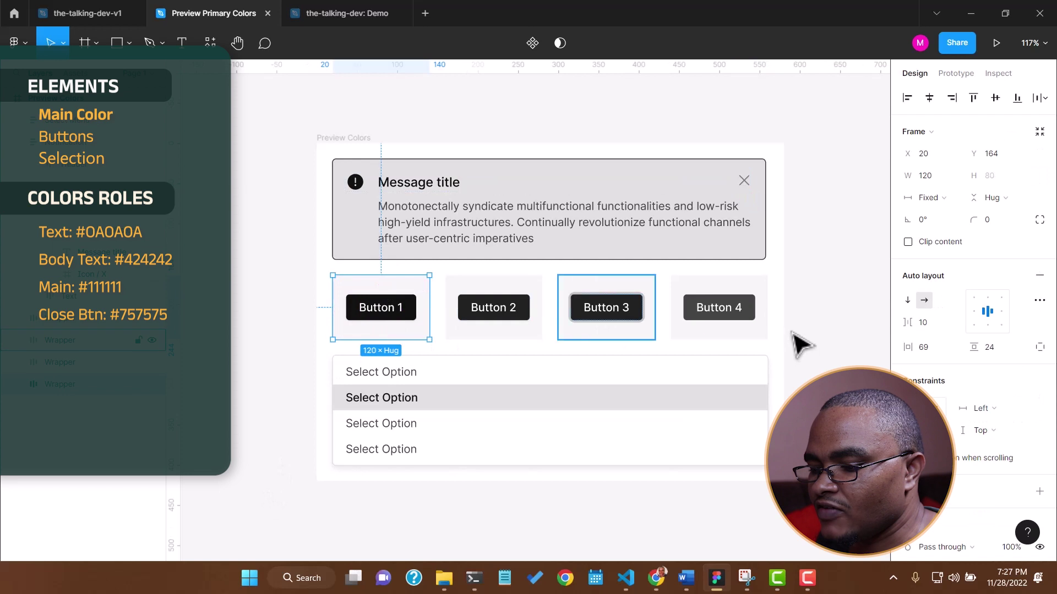
pyautogui.scroll(-5, 972, 435)
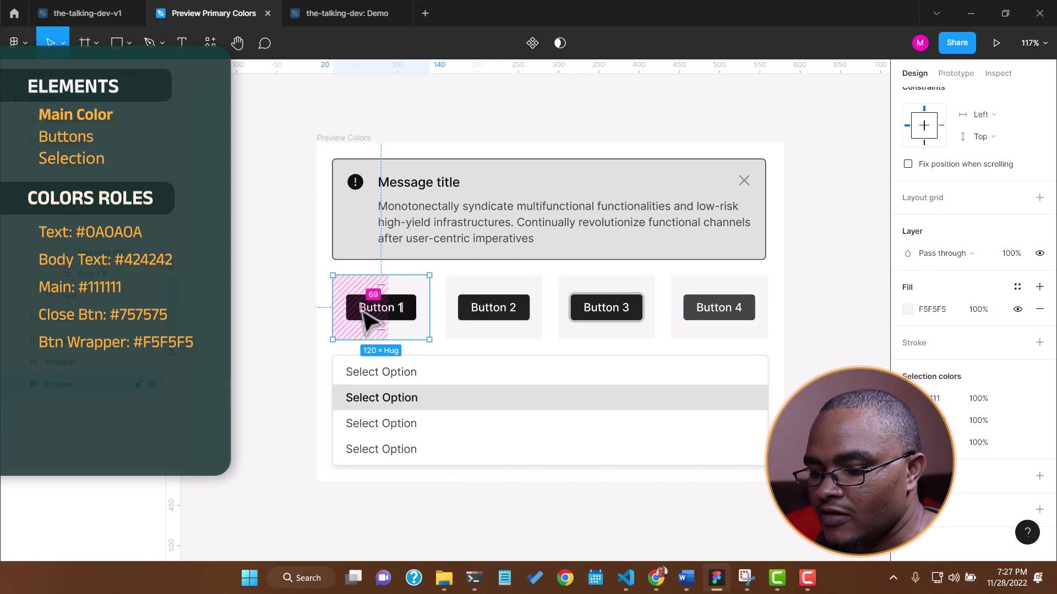
pyautogui.click(386, 319)
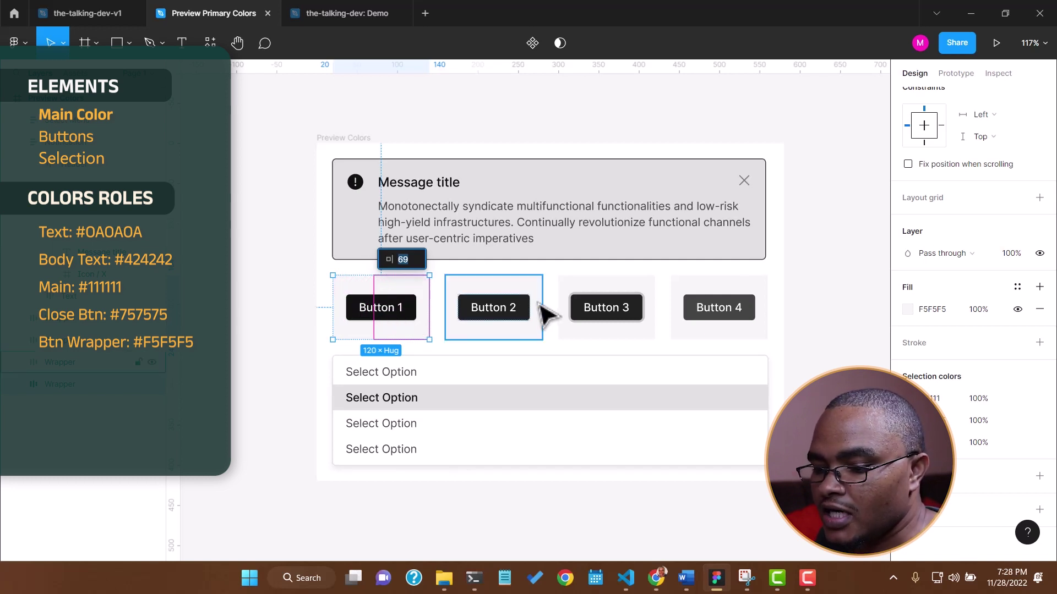
pyautogui.click(530, 286)
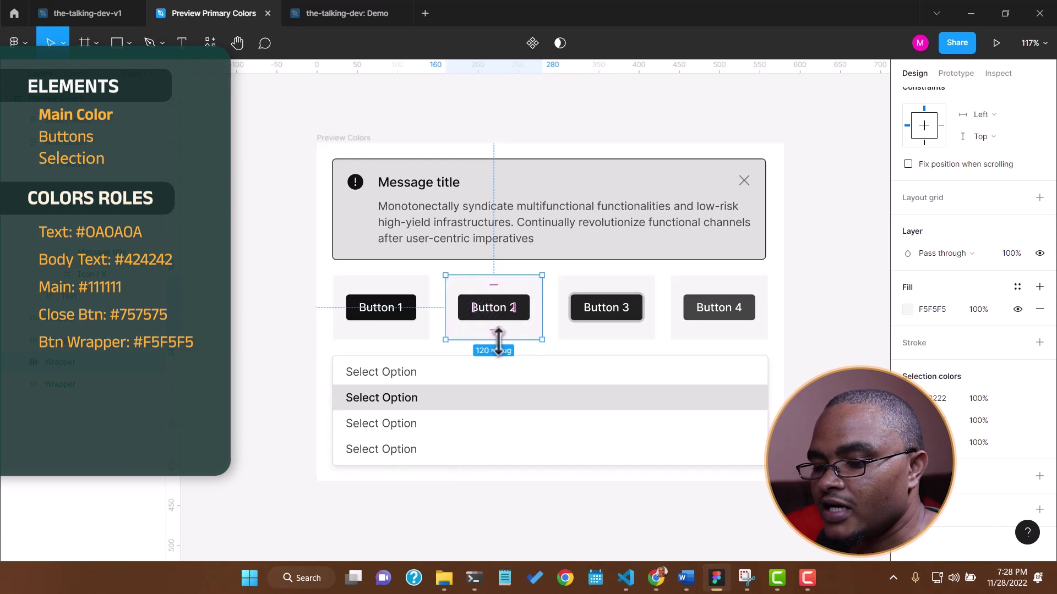
pyautogui.click(527, 324)
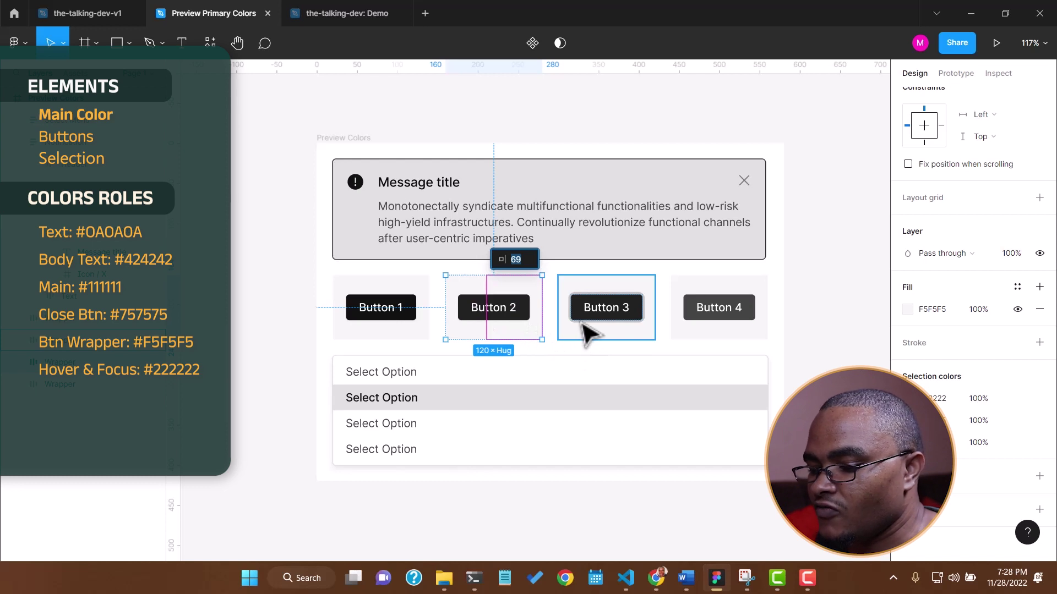
pyautogui.click(583, 286)
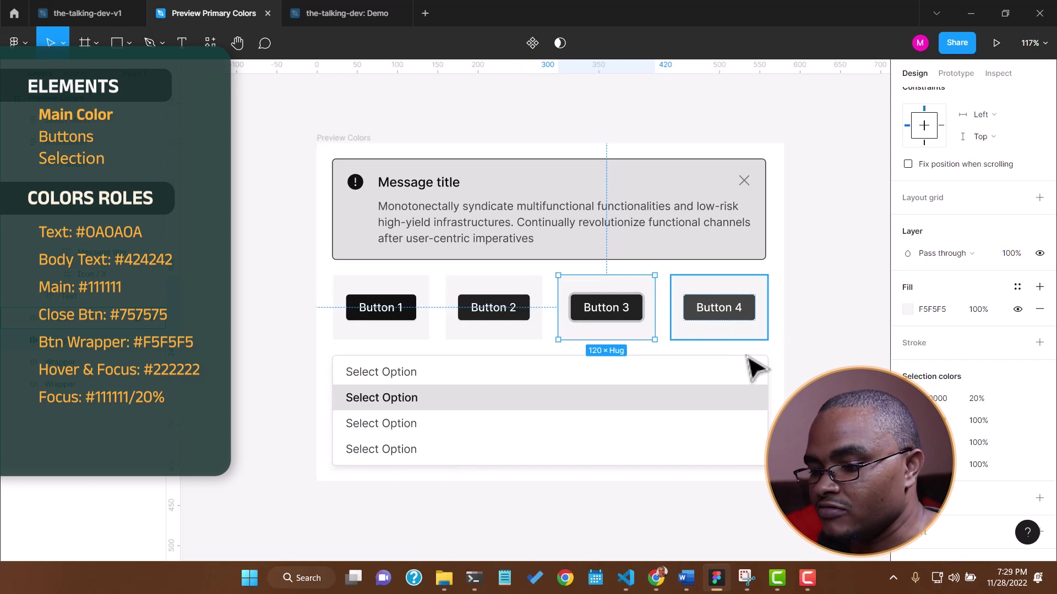
pyautogui.click(701, 308)
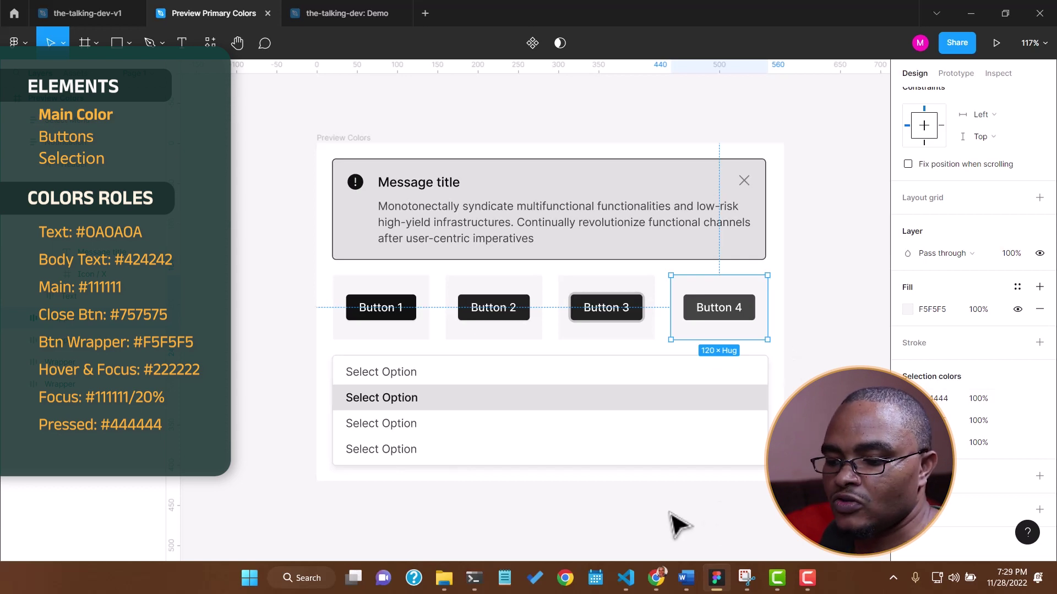
# - Inspect the fill and stroke colors of the select menu, its highlighted option and the message card, and clear the selection
pyautogui.click(671, 387)
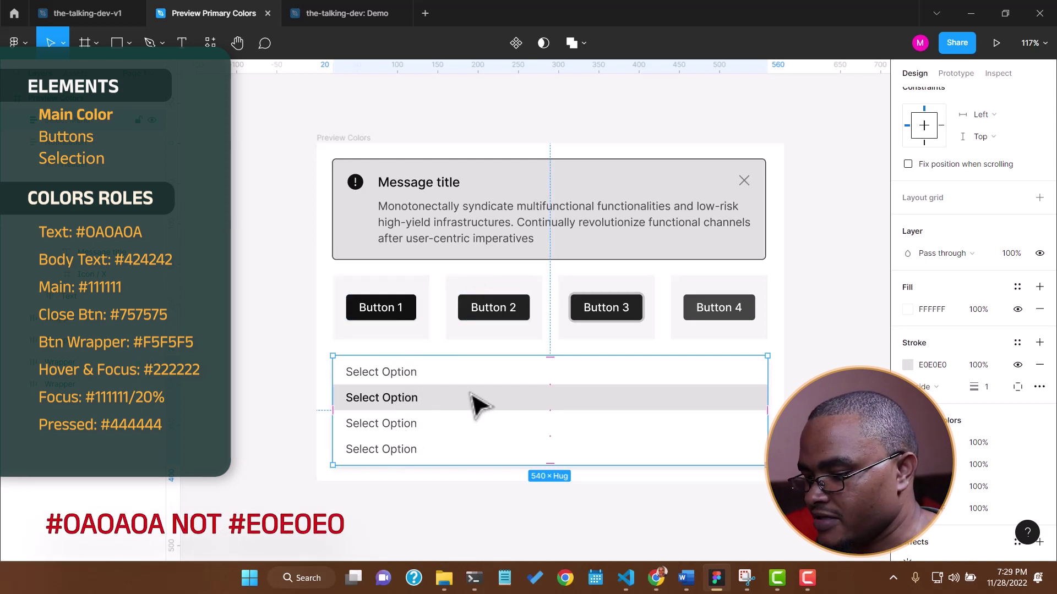
pyautogui.doubleClick(725, 405)
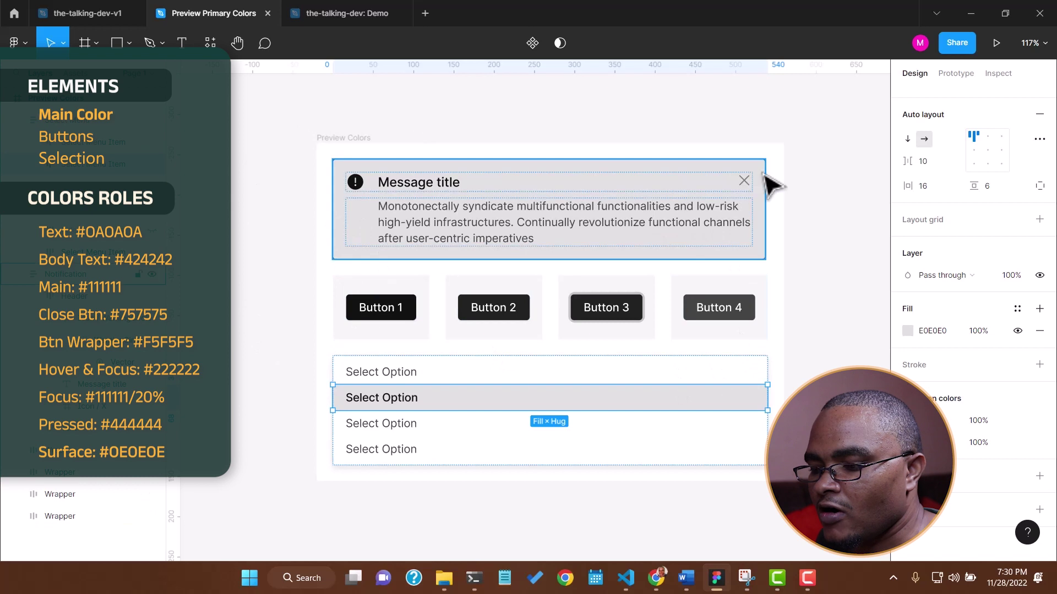
pyautogui.click(765, 242)
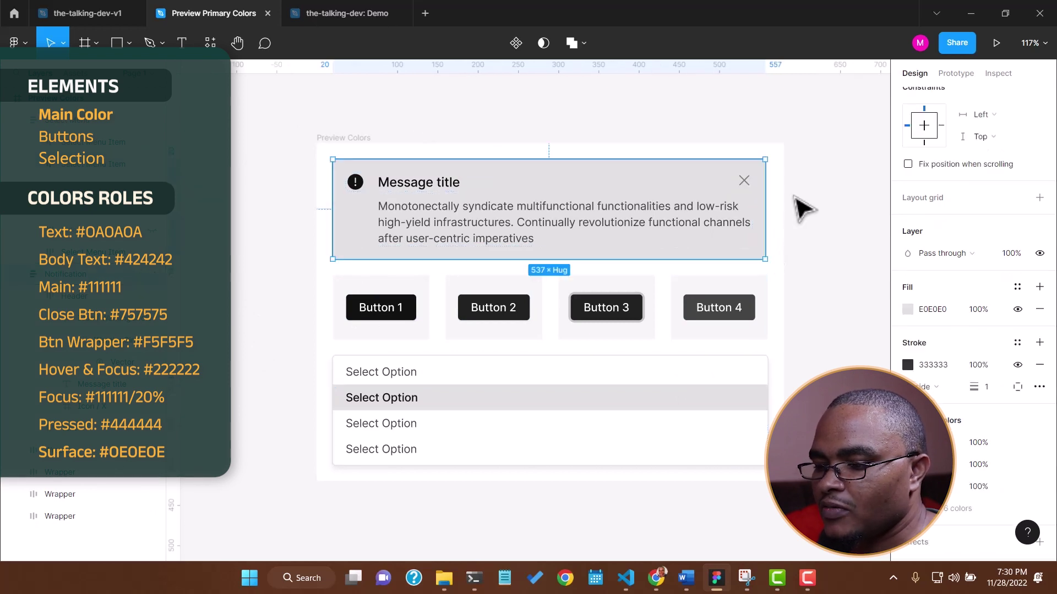
pyautogui.click(801, 208)
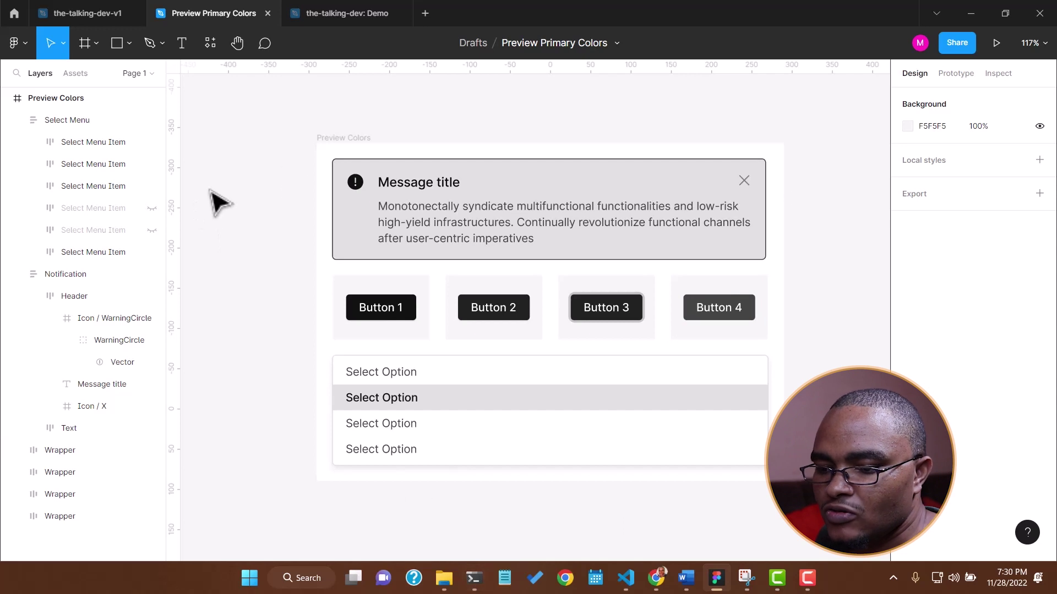
# - Copy the Preview Colors frame into the the-talking-dev: Demo file and place it beside the Colors frame, aligned with its upper edge
pyautogui.moveTo(289, 101); pyautogui.dragTo(783, 506)
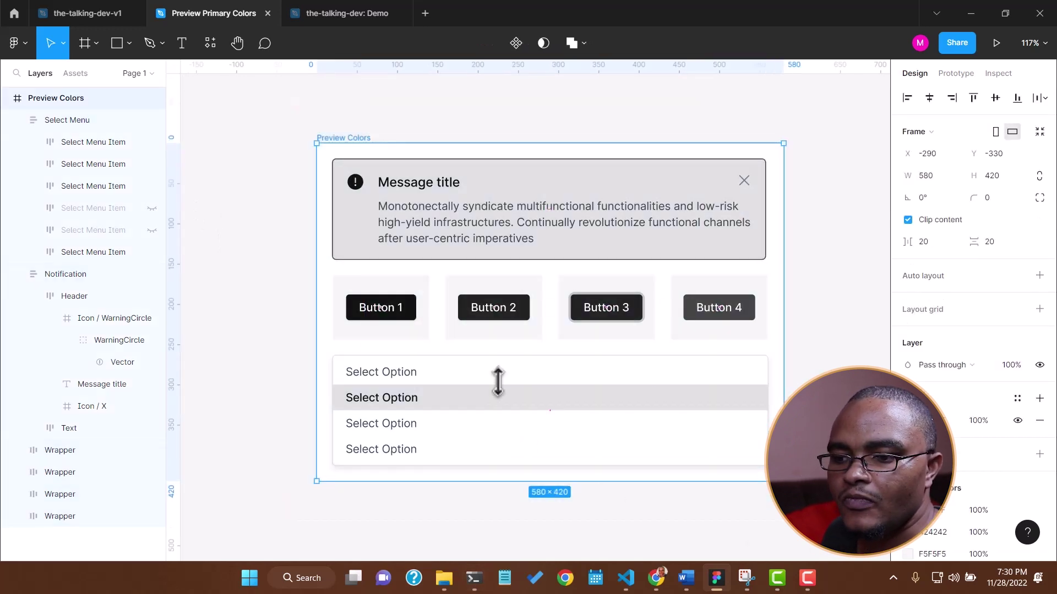
pyautogui.click(345, 12)
pyautogui.scroll(5, 307, 347)
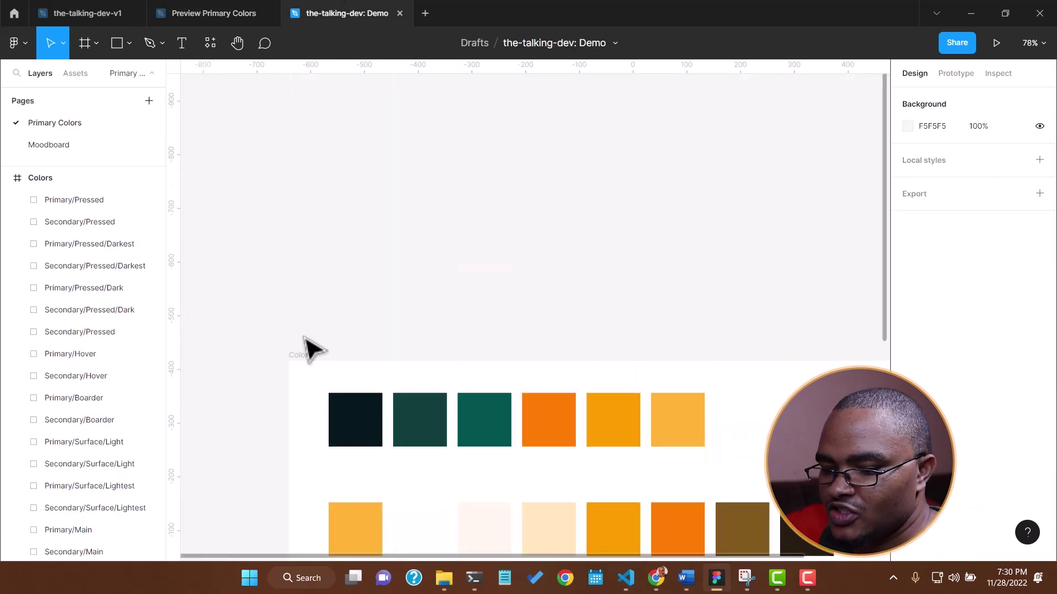
pyautogui.scroll(-6, 307, 347)
pyautogui.scroll(2, 307, 339)
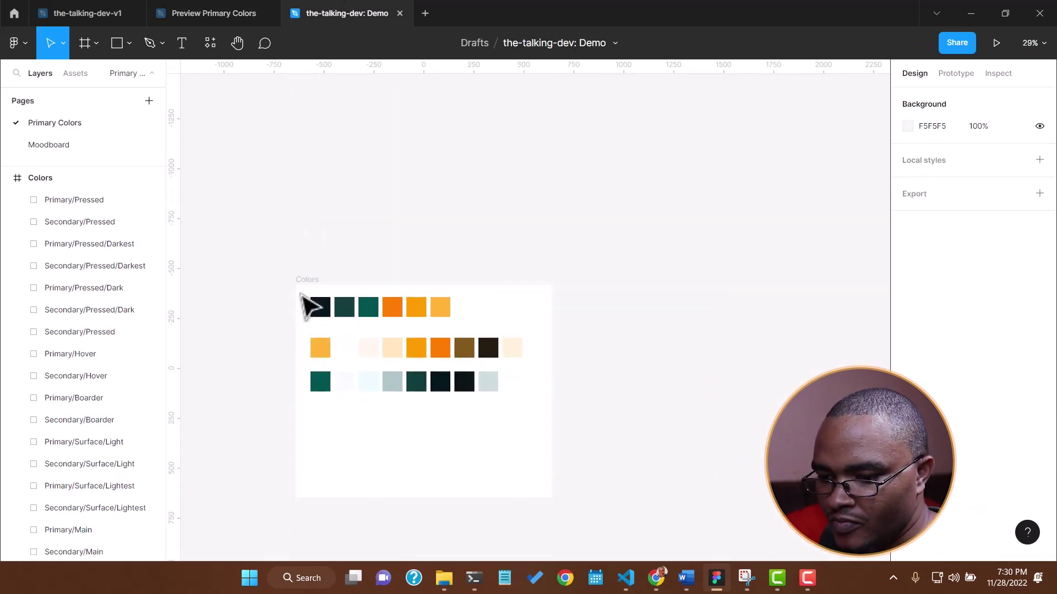
pyautogui.scroll(-3, 342, 253)
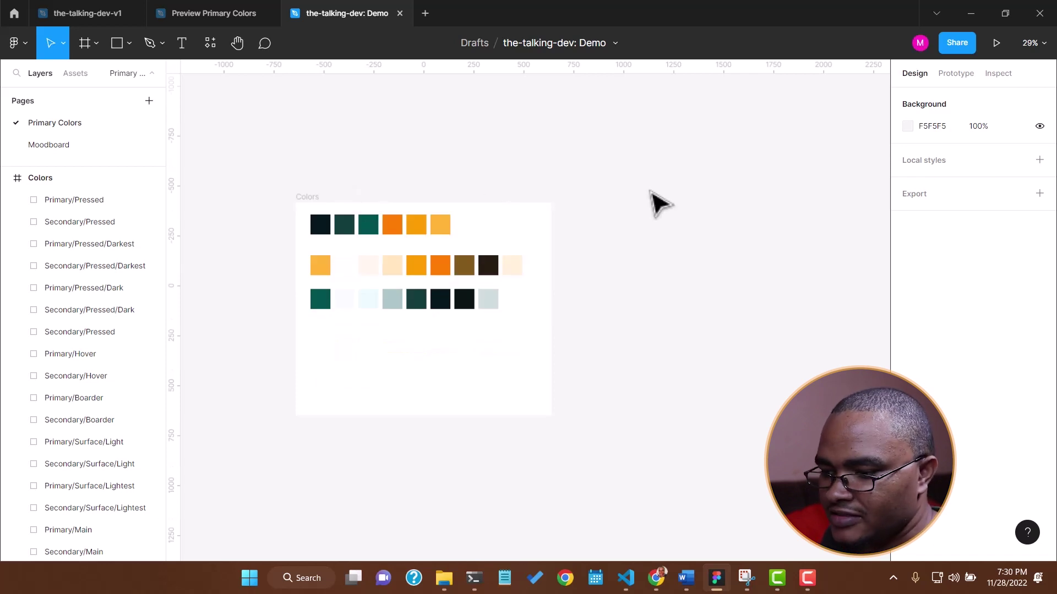
pyautogui.hotkey('ctrl', 'v')
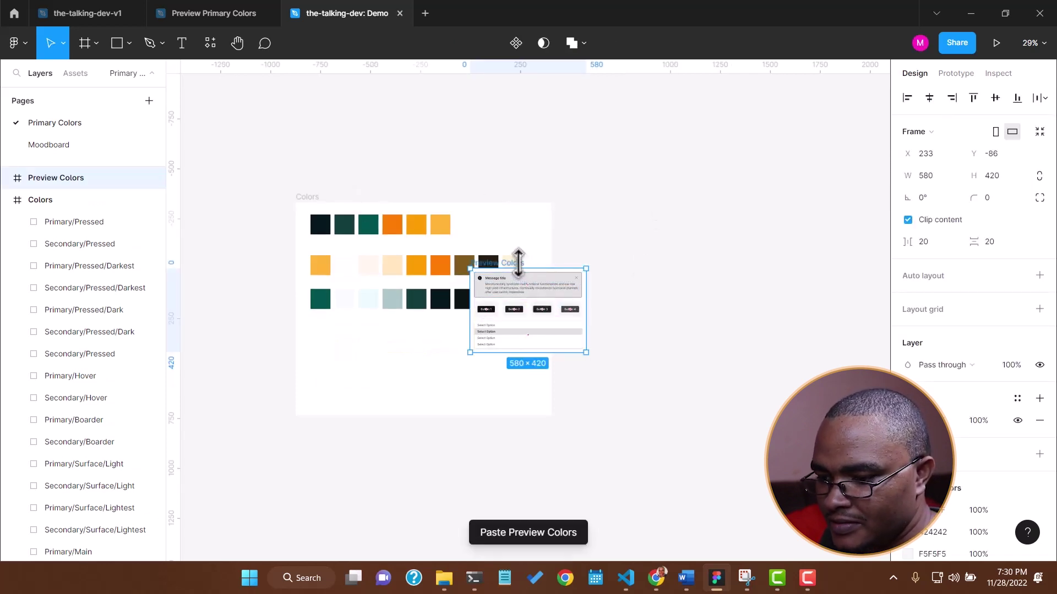
pyautogui.moveTo(478, 258); pyautogui.dragTo(595, 219)
pyautogui.scroll(3, 606, 308)
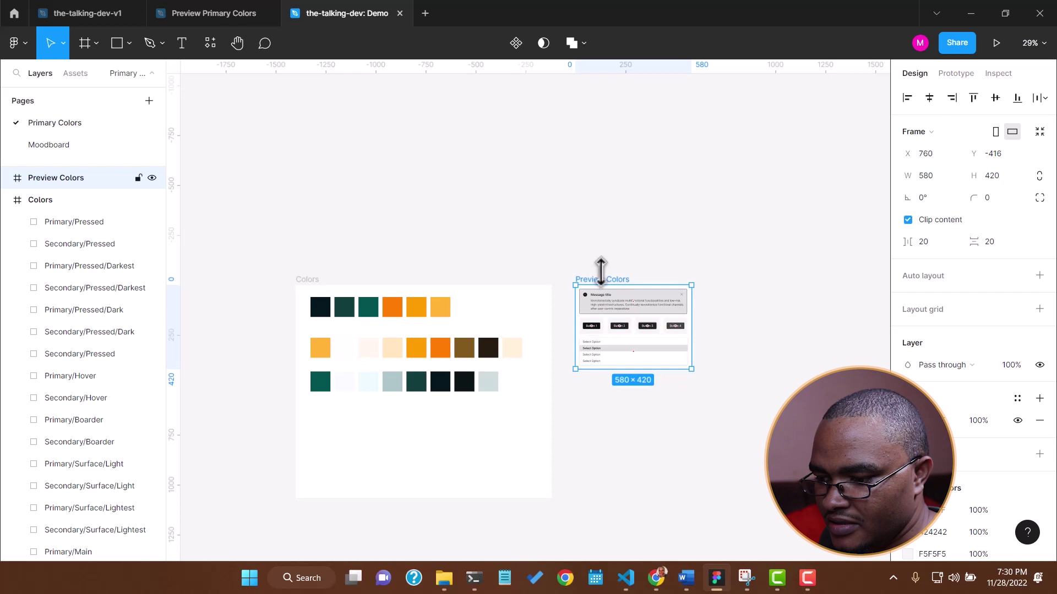
# - Duplicate the Preview Colors frame directly above the original, and select the original frame beside the Colors frame
pyautogui.moveTo(625, 280); pyautogui.dragTo(622, 155)
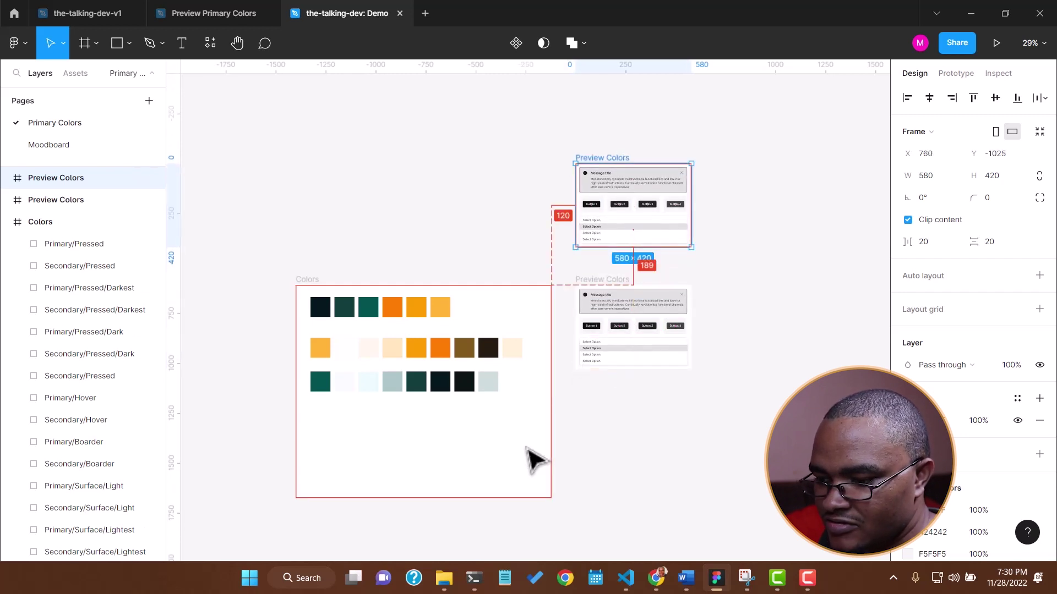
pyautogui.scroll(3, 584, 353)
pyautogui.scroll(-6, 632, 243)
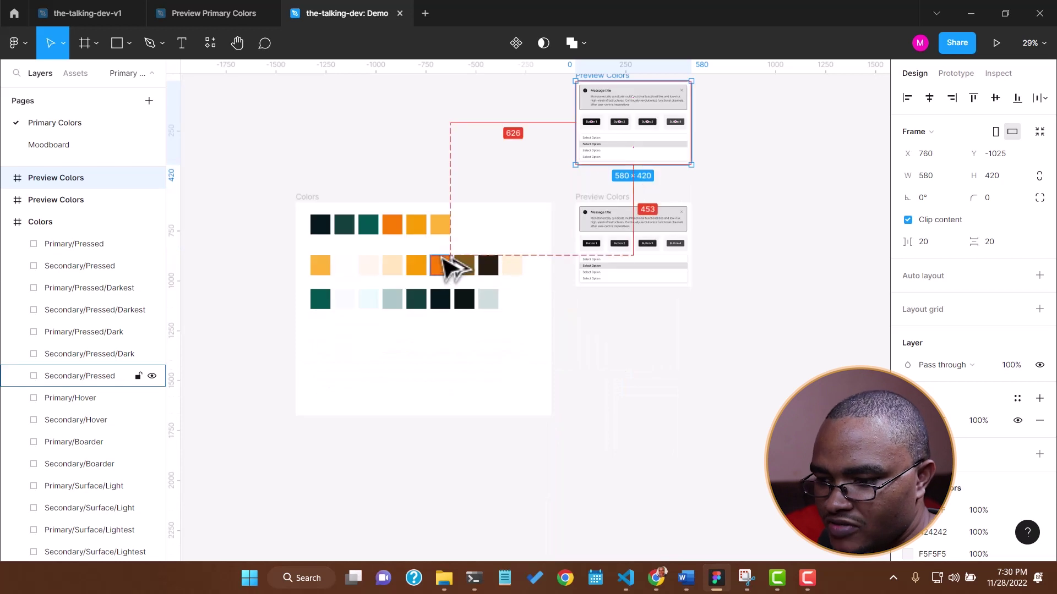
pyautogui.scroll(3, 605, 253)
pyautogui.scroll(-3, 533, 259)
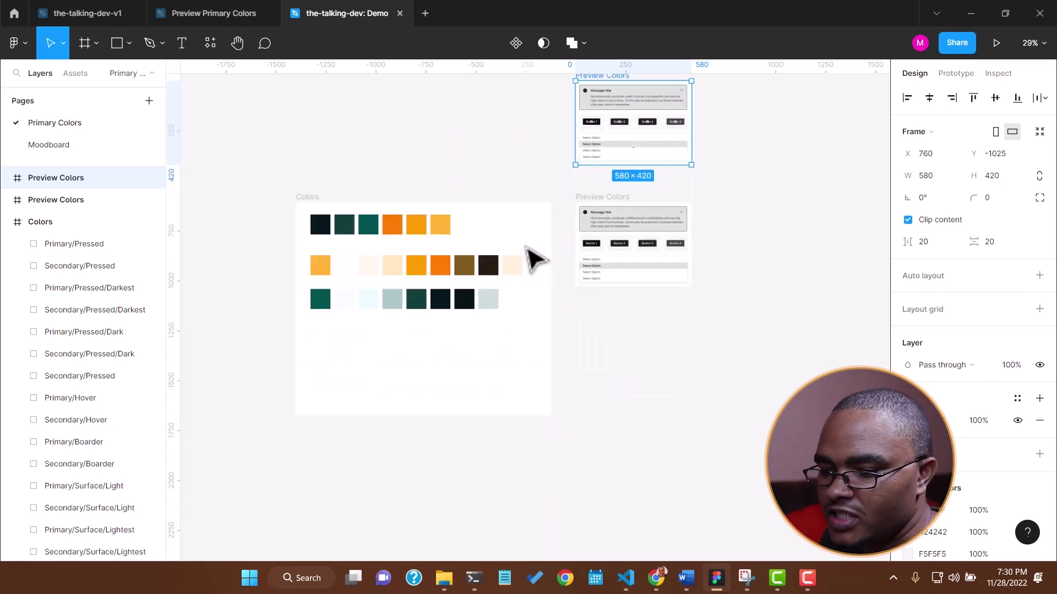
pyautogui.scroll(2, 431, 302)
pyautogui.scroll(1, 430, 305)
pyautogui.scroll(-1, 430, 305)
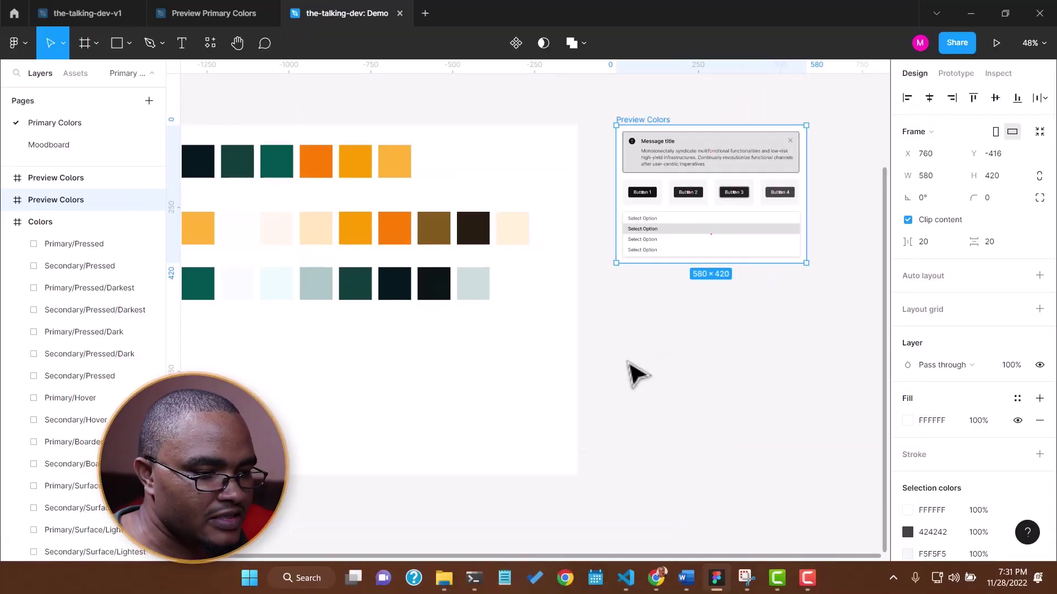
# - Show all selection colors of the Preview Colors frame beside the palette
pyautogui.scroll(-2, 760, 370)
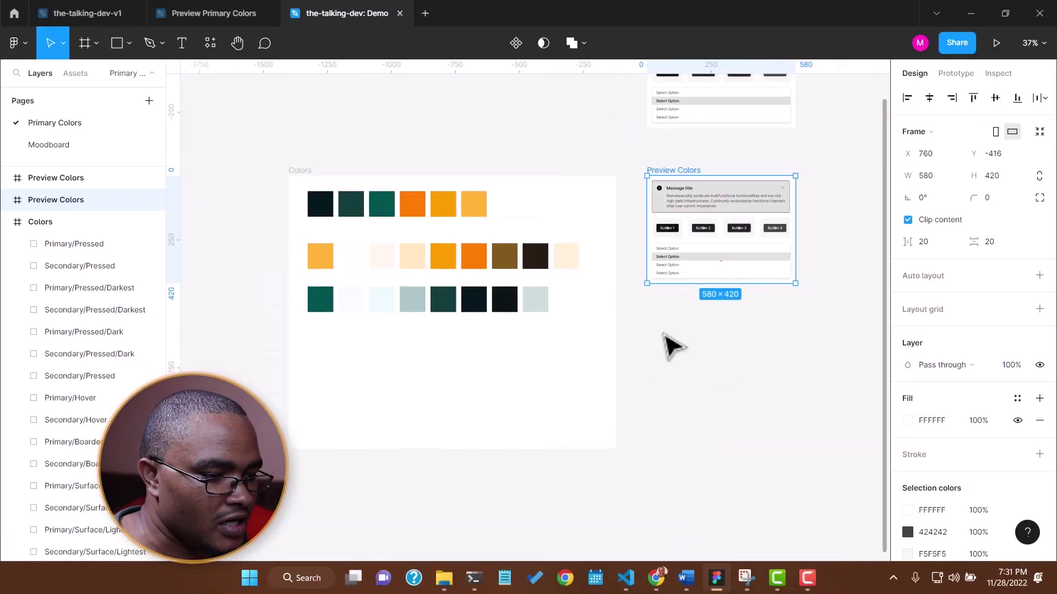
pyautogui.scroll(2, 664, 334)
pyautogui.scroll(-3, 991, 333)
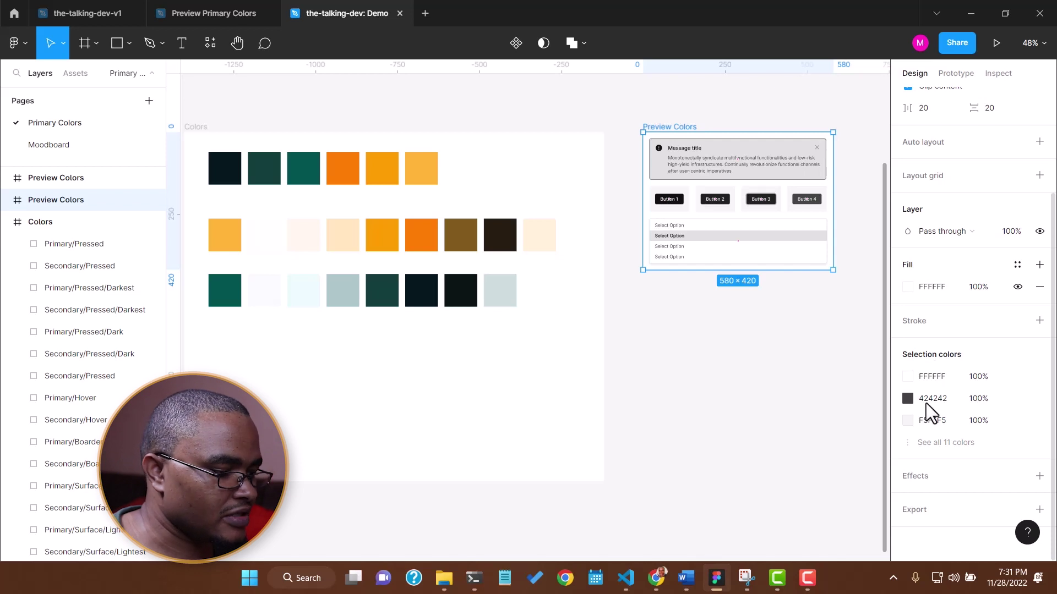
pyautogui.click(932, 445)
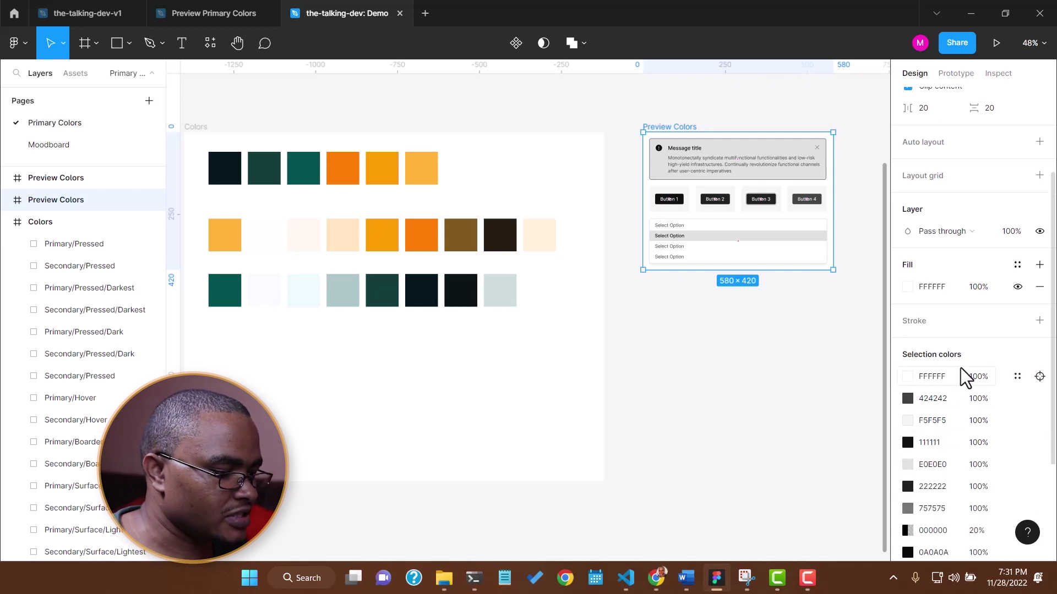
pyautogui.scroll(-3, 966, 413)
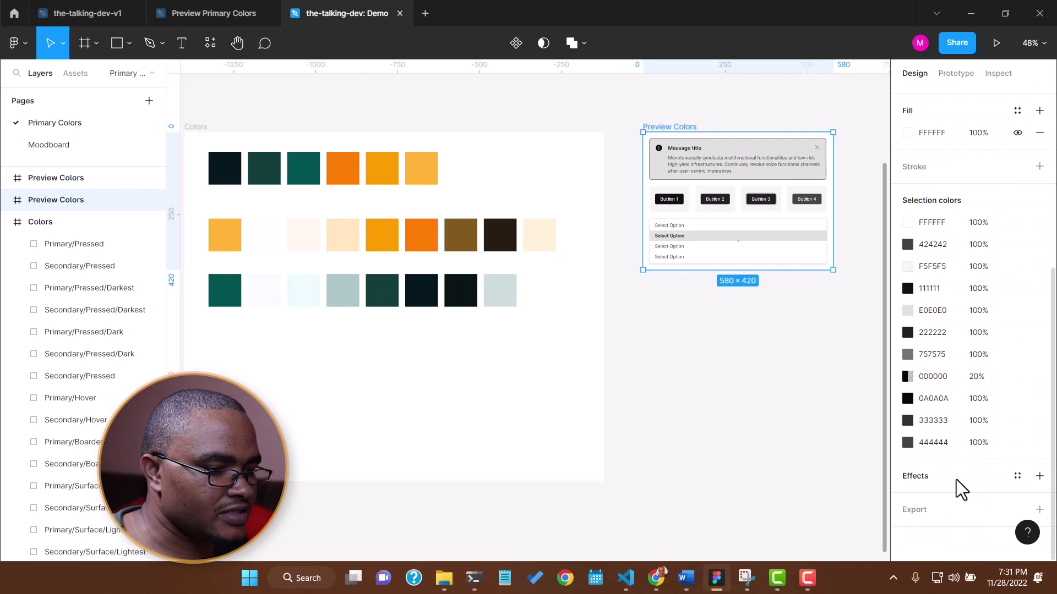
pyautogui.scroll(3, 956, 480)
# - Rename the Preview Colors frame beside the palette as Preview Primary Colors
pyautogui.doubleClick(673, 127)
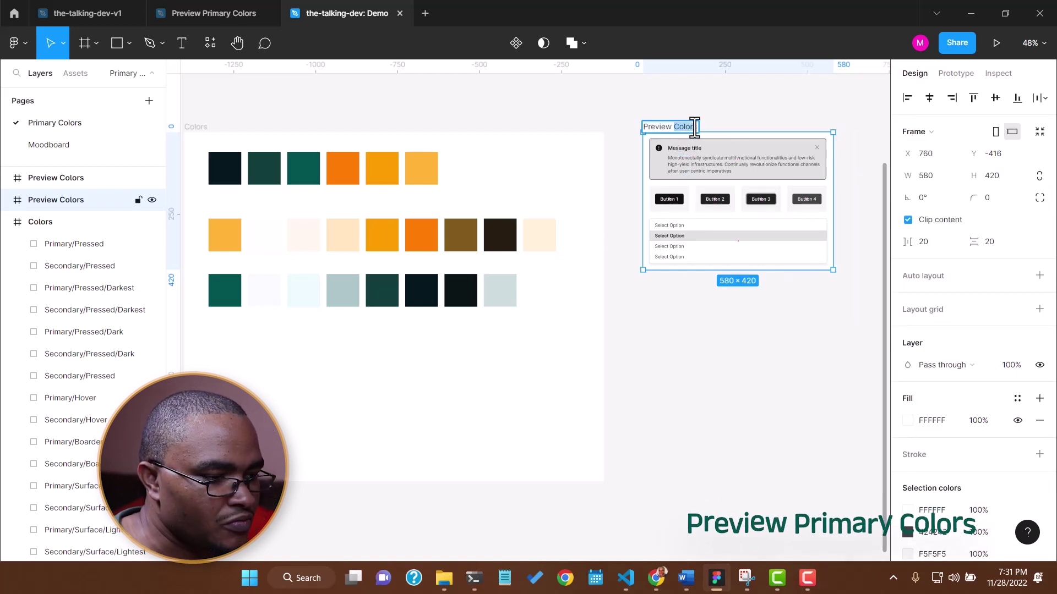
pyautogui.write('Primary')
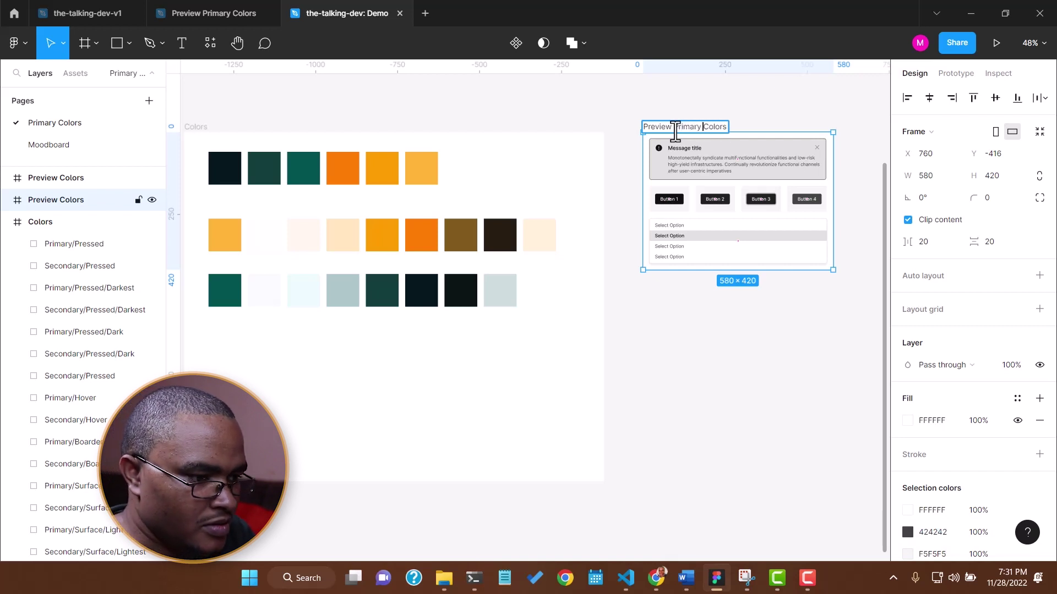
pyautogui.press('Return')
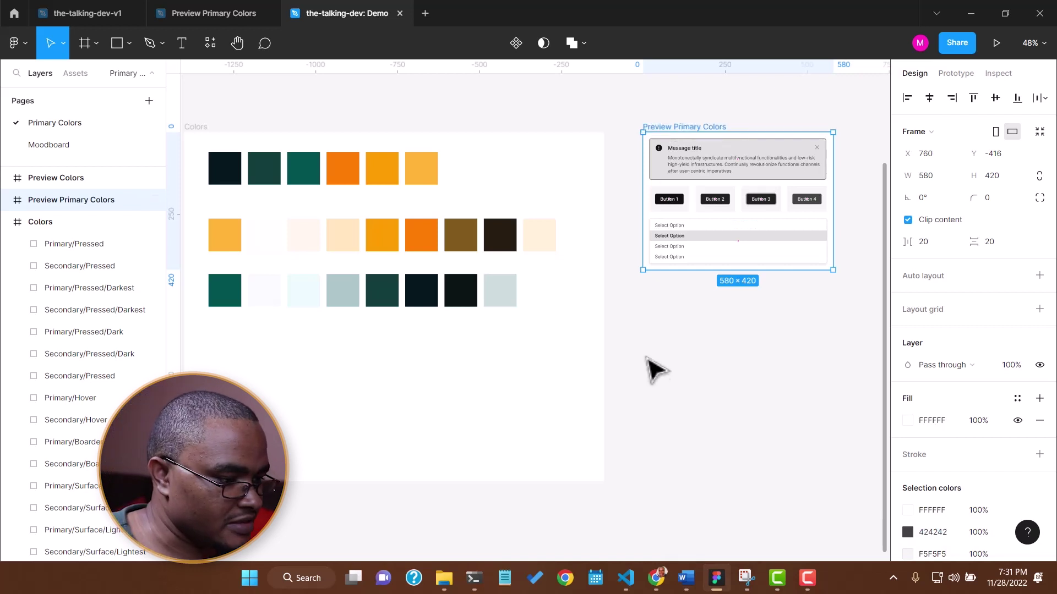
# - Replace the main color 111111 in the Preview Primary Colors frame with the first green swatch's color, 015351, sampled from the palette
pyautogui.scroll(-3, 969, 462)
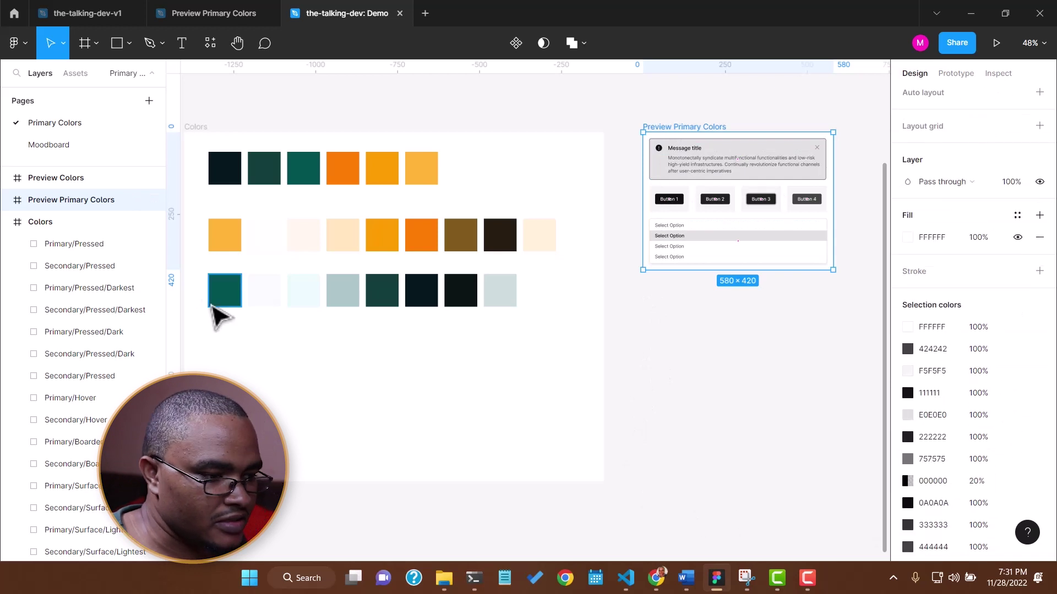
pyautogui.scroll(3, 980, 438)
pyautogui.scroll(-2, 980, 437)
pyautogui.scroll(-3, 979, 428)
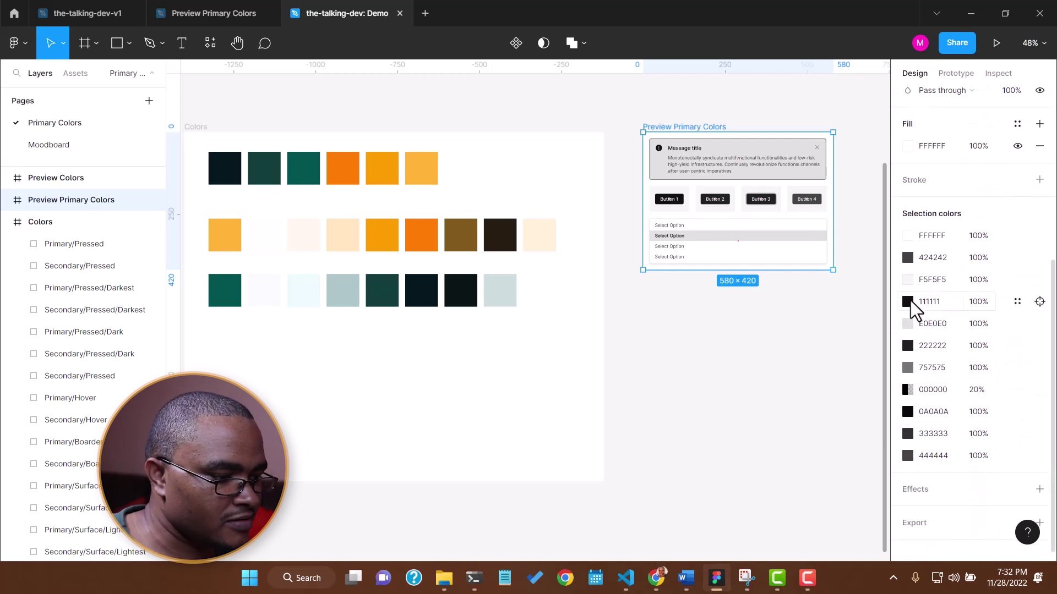
pyautogui.click(908, 301)
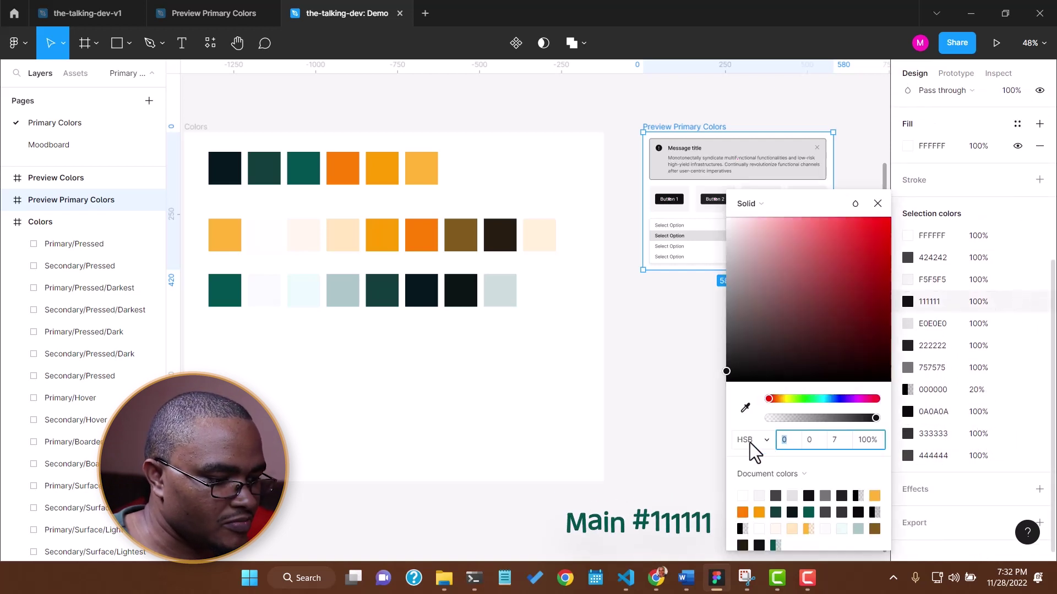
pyautogui.click(744, 410)
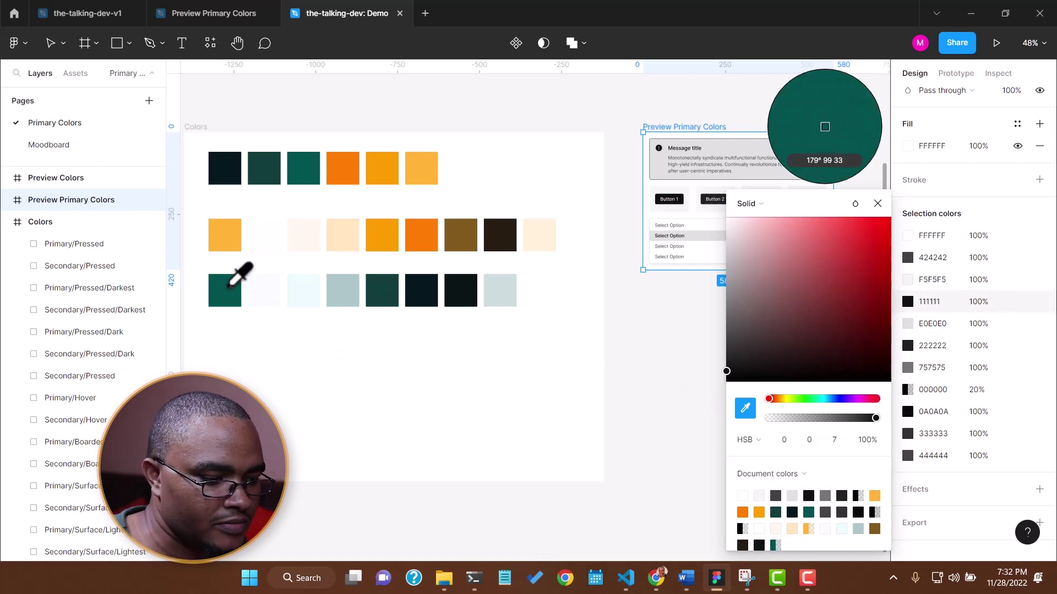
pyautogui.click(229, 286)
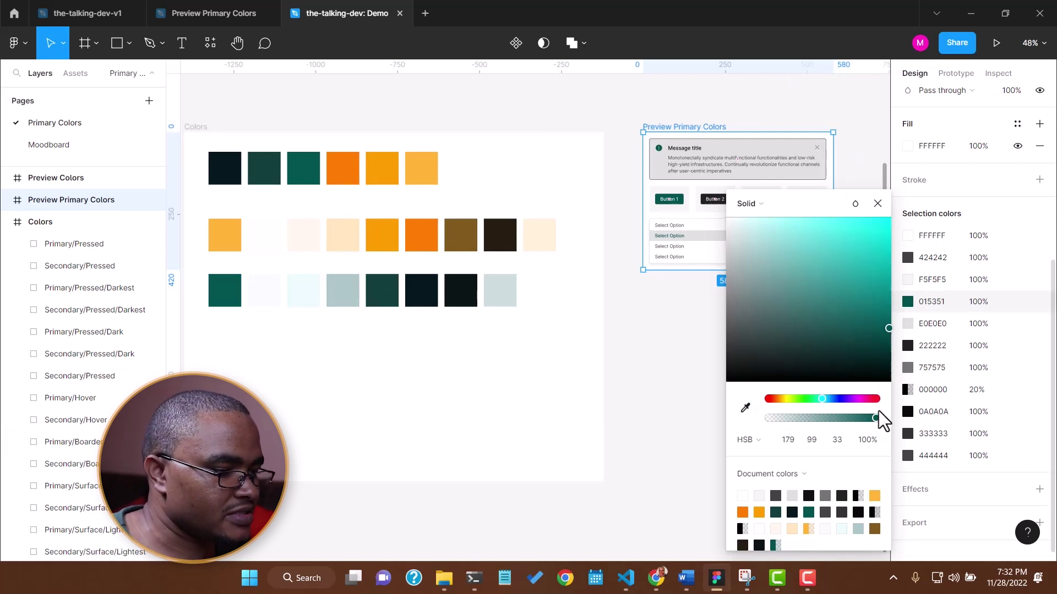
# - Replace the surface color E0E0E0 in the preview with the pale cyan E7FAF9 sampled from the green palette row
pyautogui.click(907, 324)
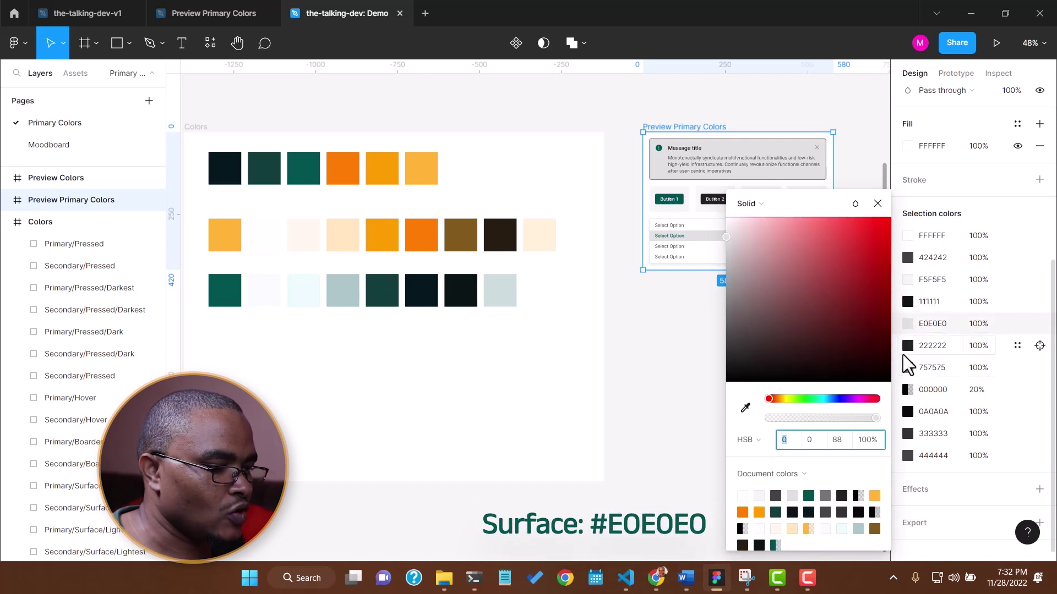
pyautogui.click(745, 410)
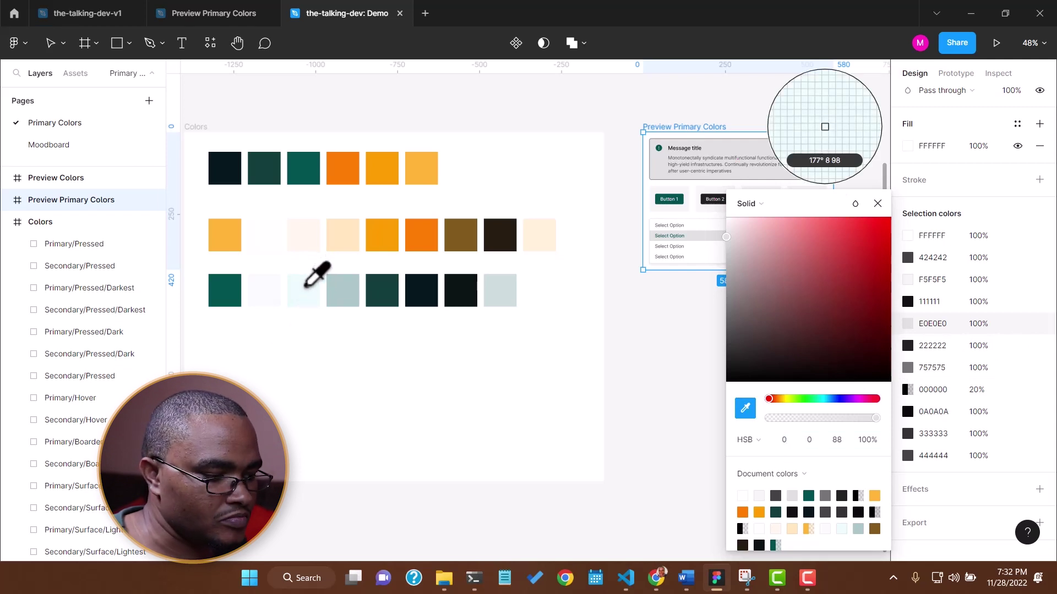
pyautogui.click(306, 286)
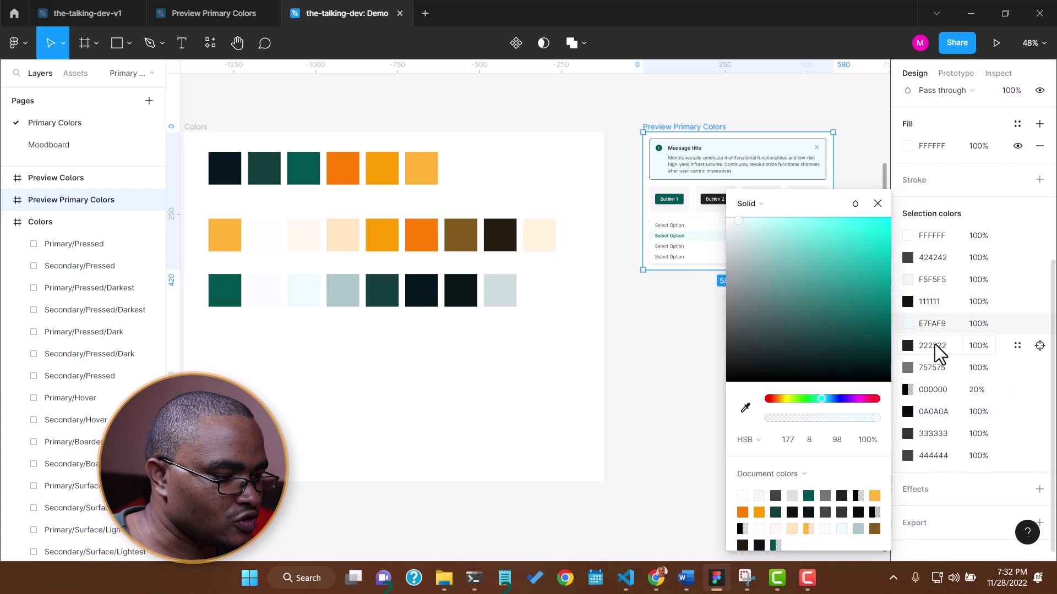
# - Replace the hover and focus color 222222 in the preview with the dark green 113D3C sampled from the palette
pyautogui.click(908, 345)
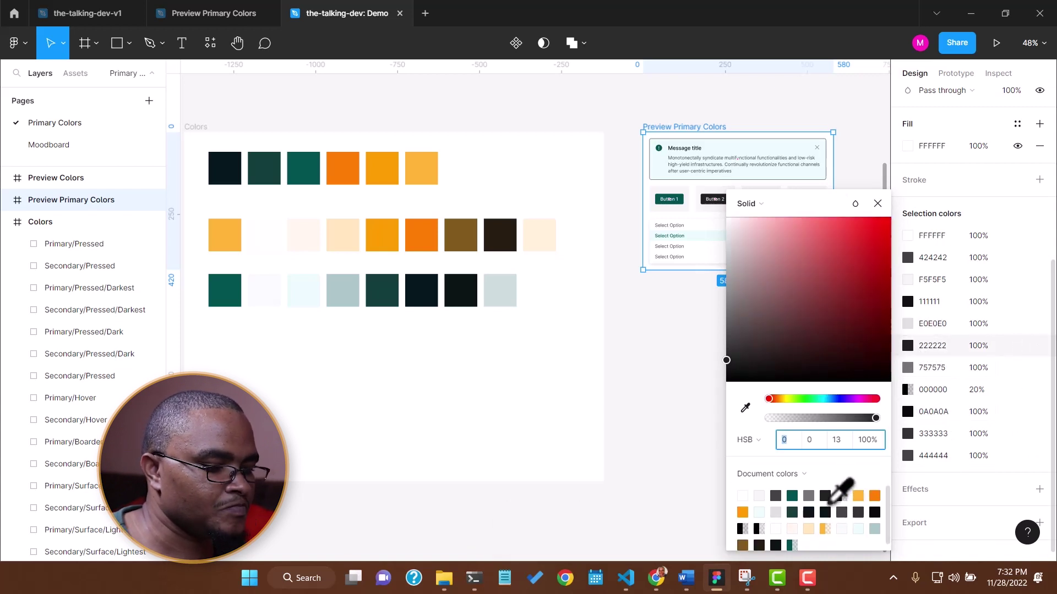
pyautogui.click(746, 409)
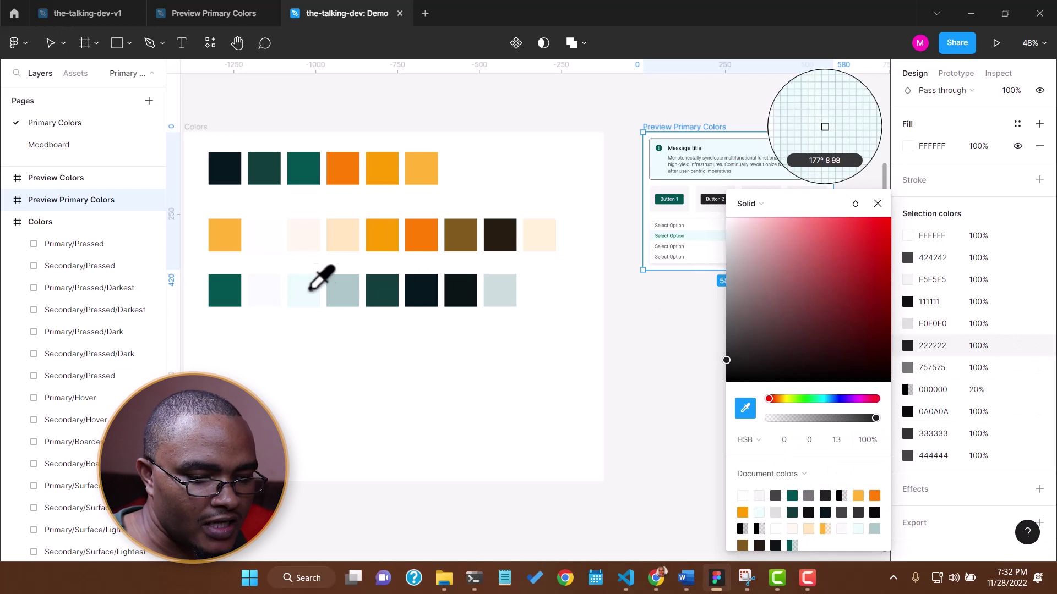
pyautogui.click(384, 281)
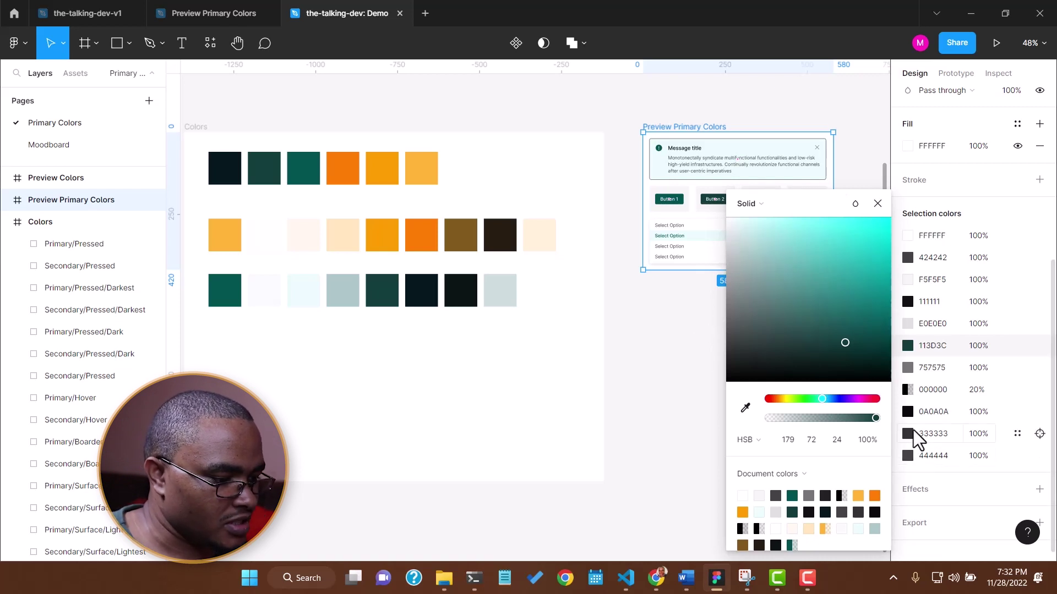
# - Replace the 20% black 000000 in the preview with the pale gray-green CCDDDC sampled from the end of the green row
pyautogui.click(906, 390)
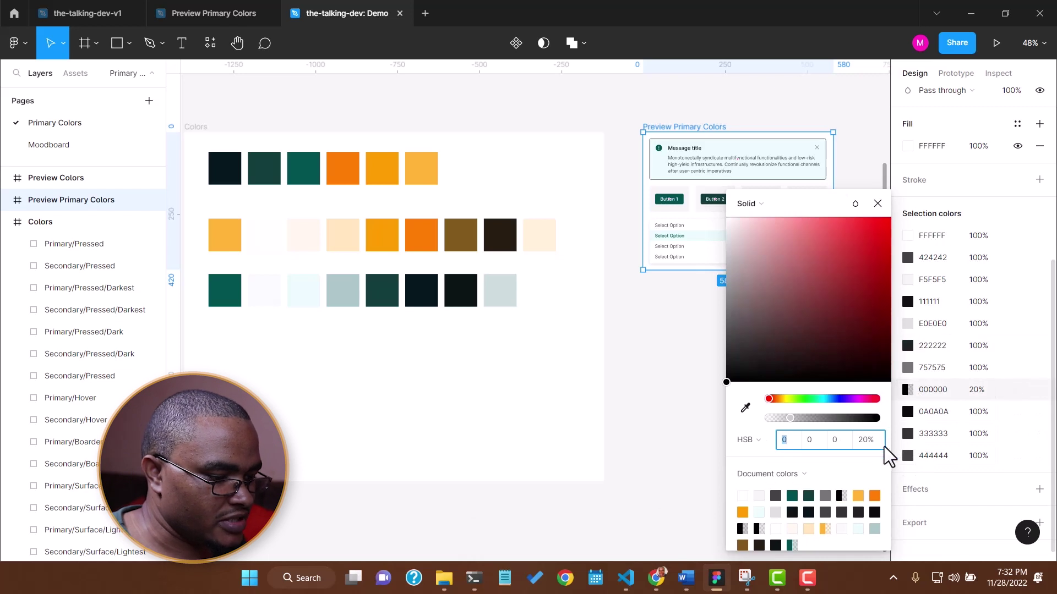
pyautogui.click(746, 408)
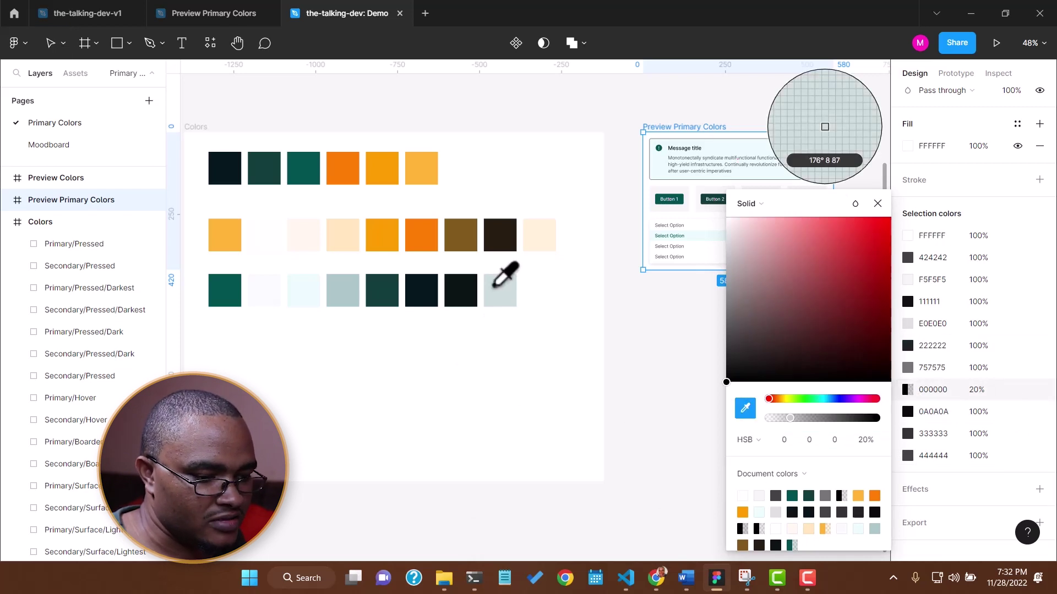
pyautogui.click(499, 289)
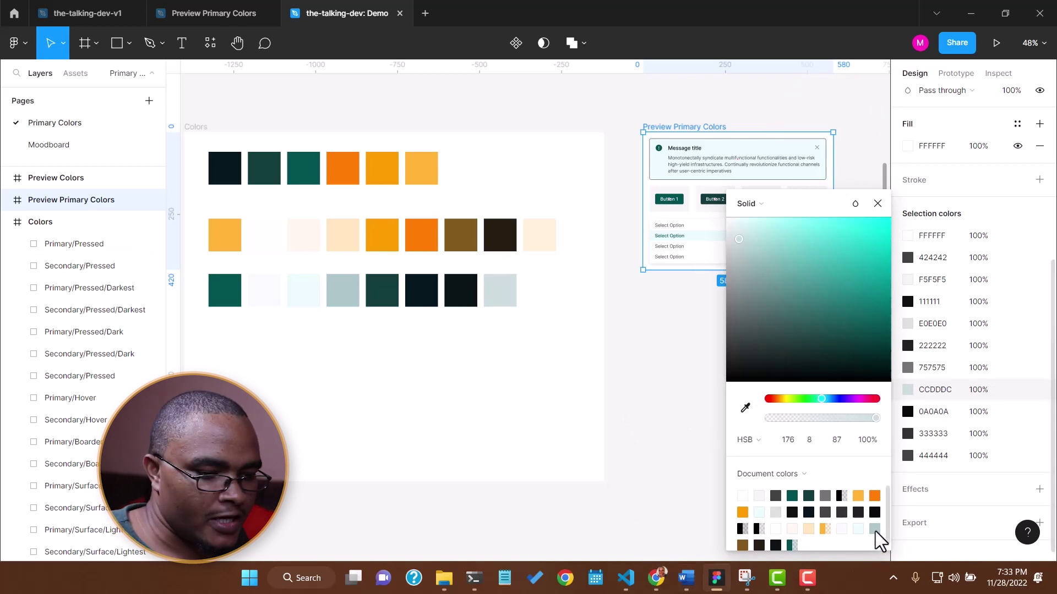
# - Replace the border color 333333 in the preview frame with the grayish teal AAC6C5 sampled from the green palette row
pyautogui.hotkey('ctrl', 'z')
pyautogui.click(907, 434)
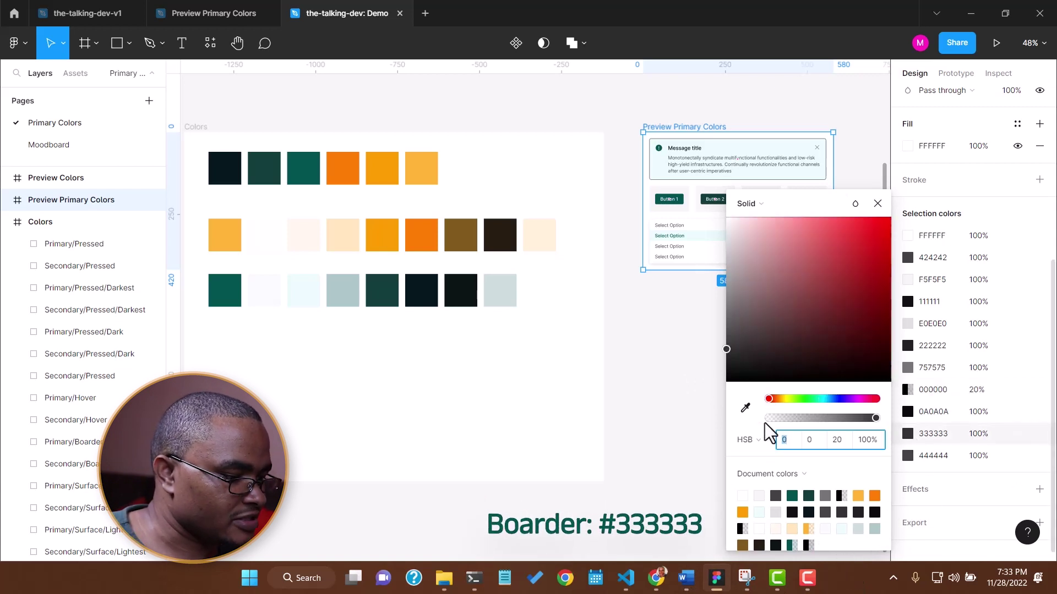
pyautogui.click(745, 408)
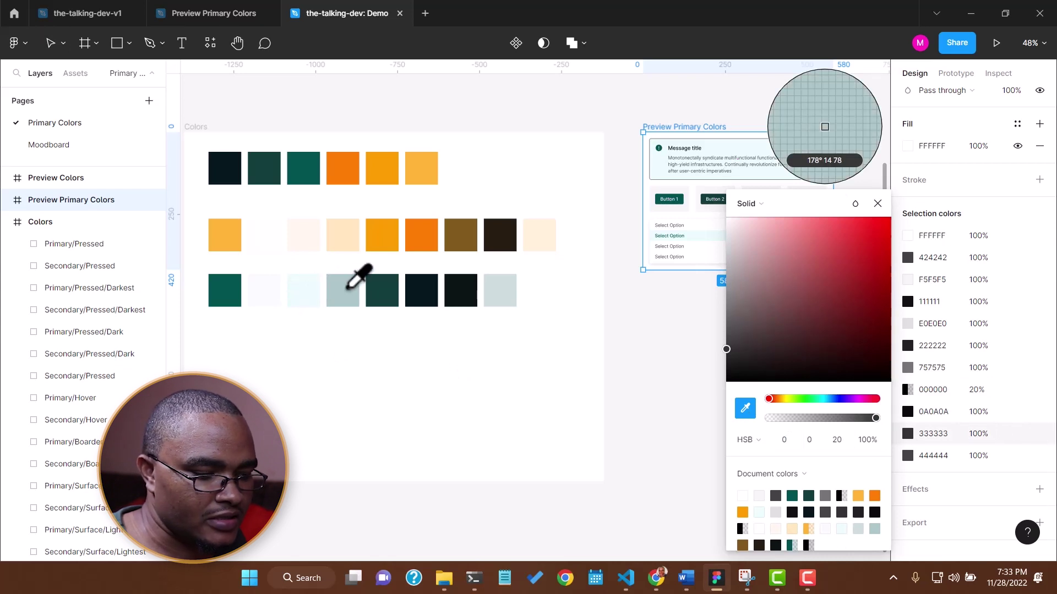
pyautogui.click(345, 292)
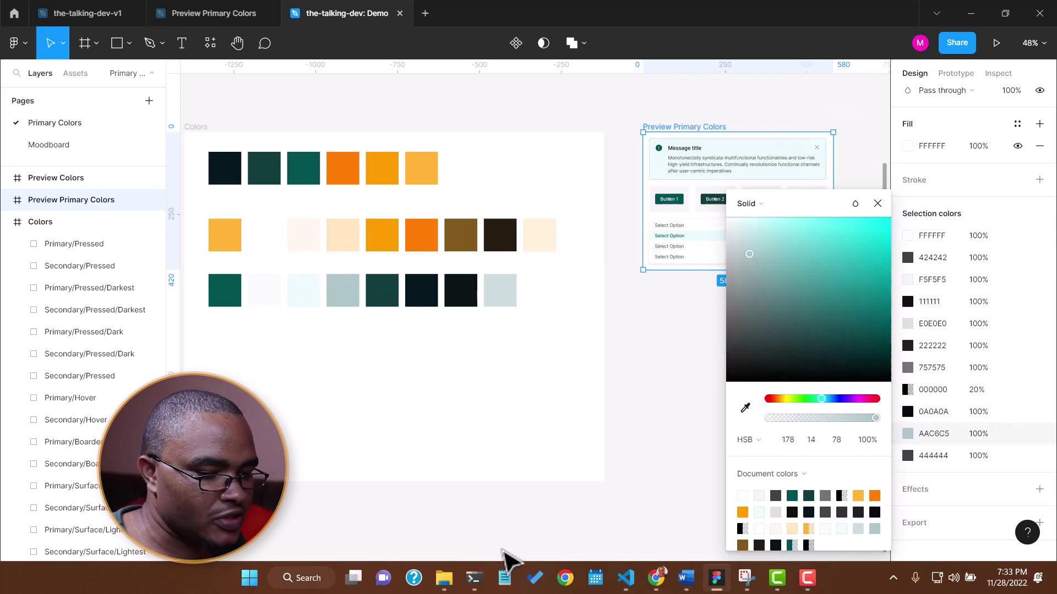
# - Replace the pressed color 444444 in the preview with the near-black blue 06171E sampled from the green row
pyautogui.click(908, 456)
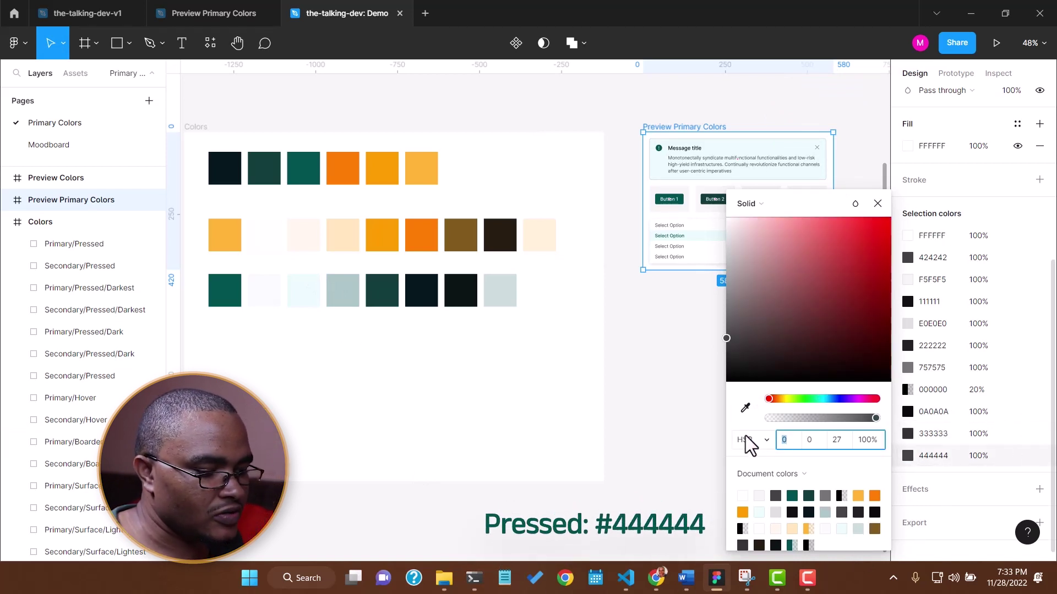
pyautogui.click(745, 409)
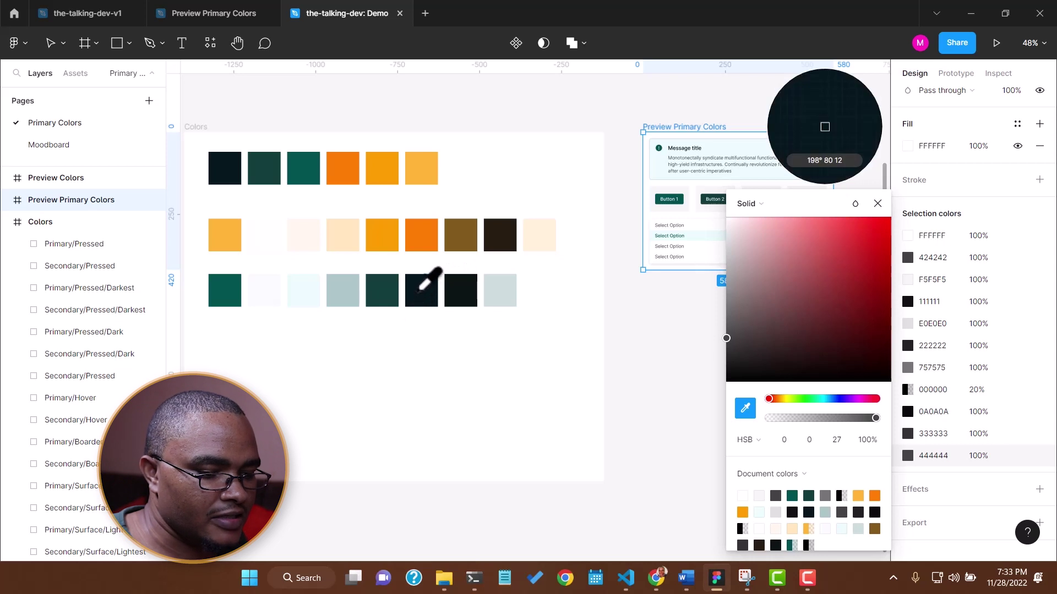
pyautogui.click(421, 287)
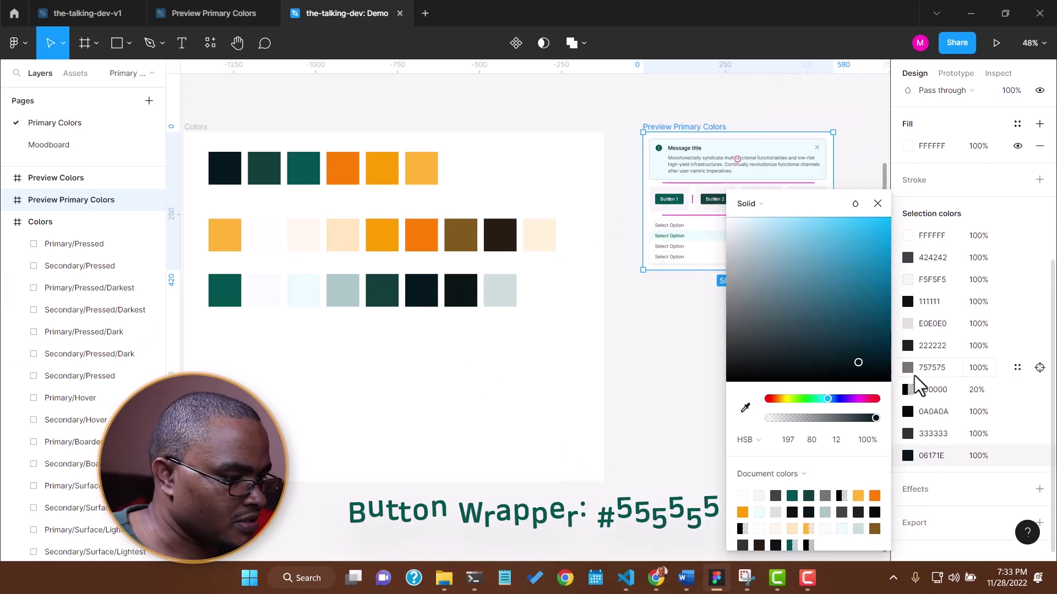
# - Replace the button wrapper color F5F5F5 in the preview with the near-white F7FCFC sampled from the green row
pyautogui.click(908, 279)
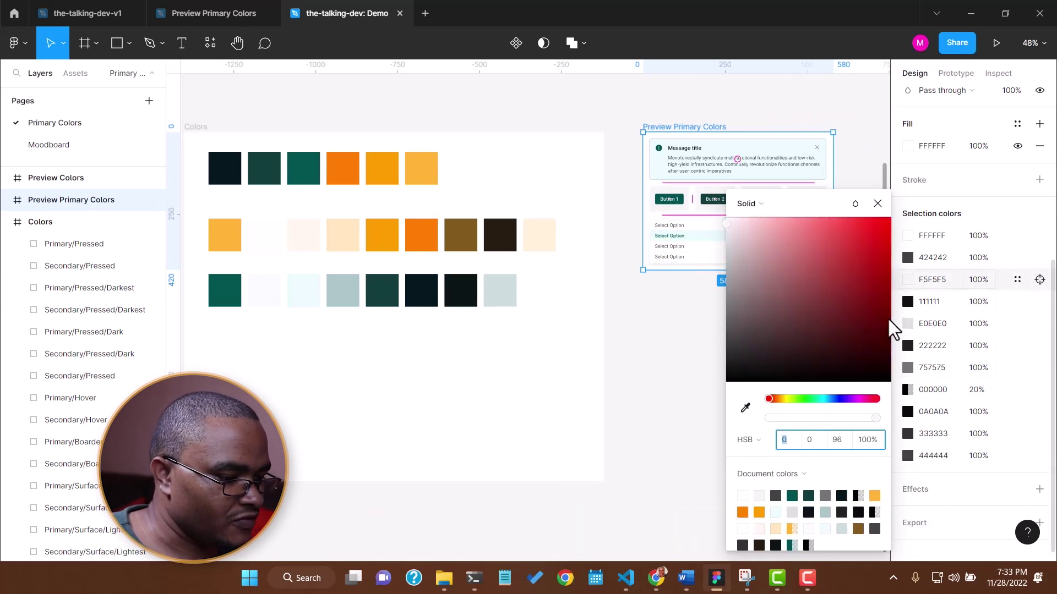
pyautogui.click(745, 407)
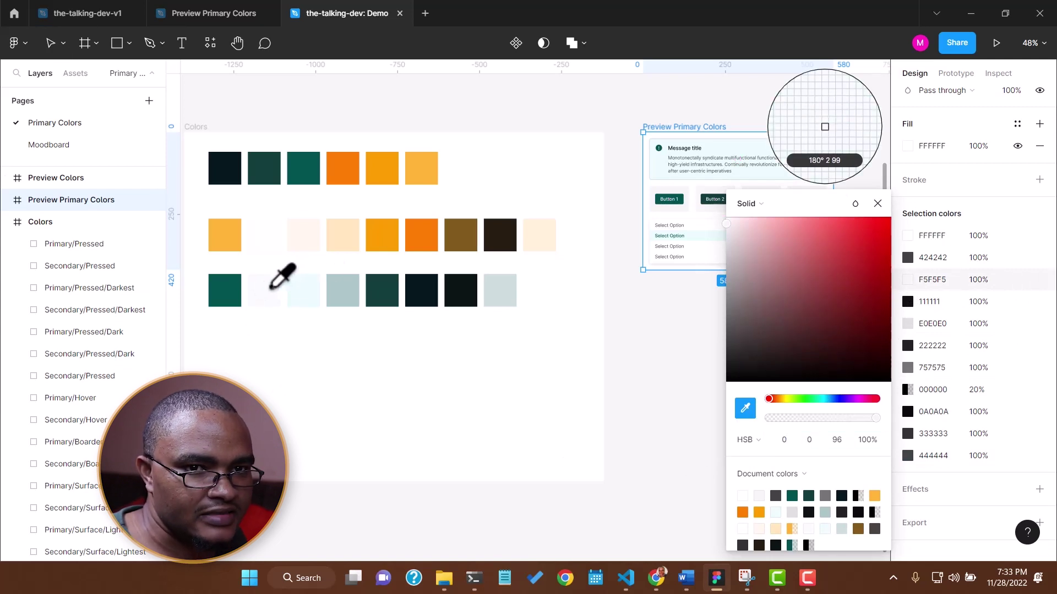
pyautogui.click(270, 287)
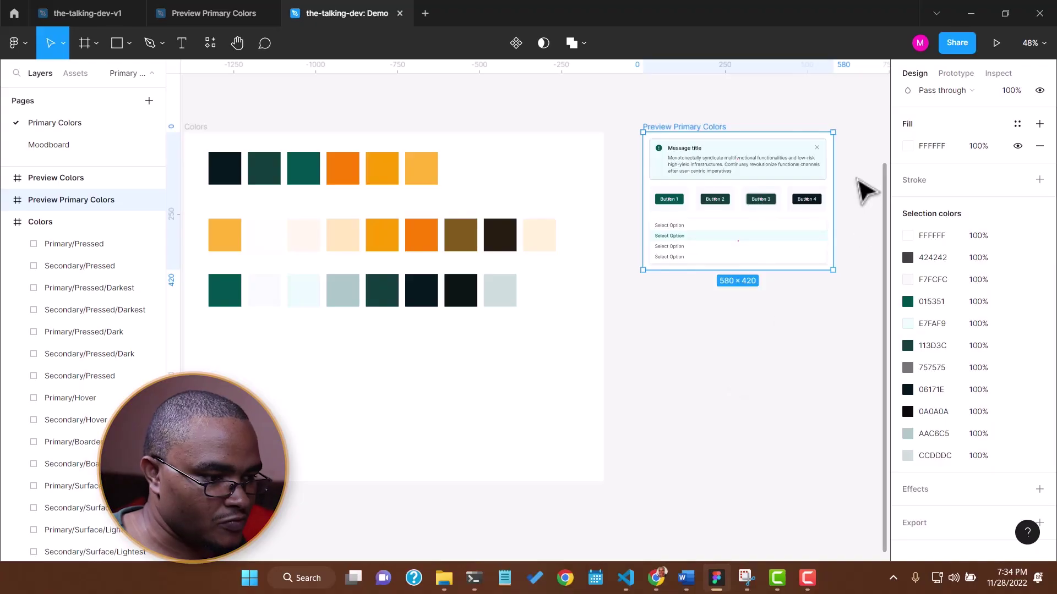
# - Find and run the Contrast plugin, keeping the recolored Preview Primary Colors frame in view beside it
pyautogui.scroll(-3, 867, 190)
pyautogui.scroll(5, 867, 189)
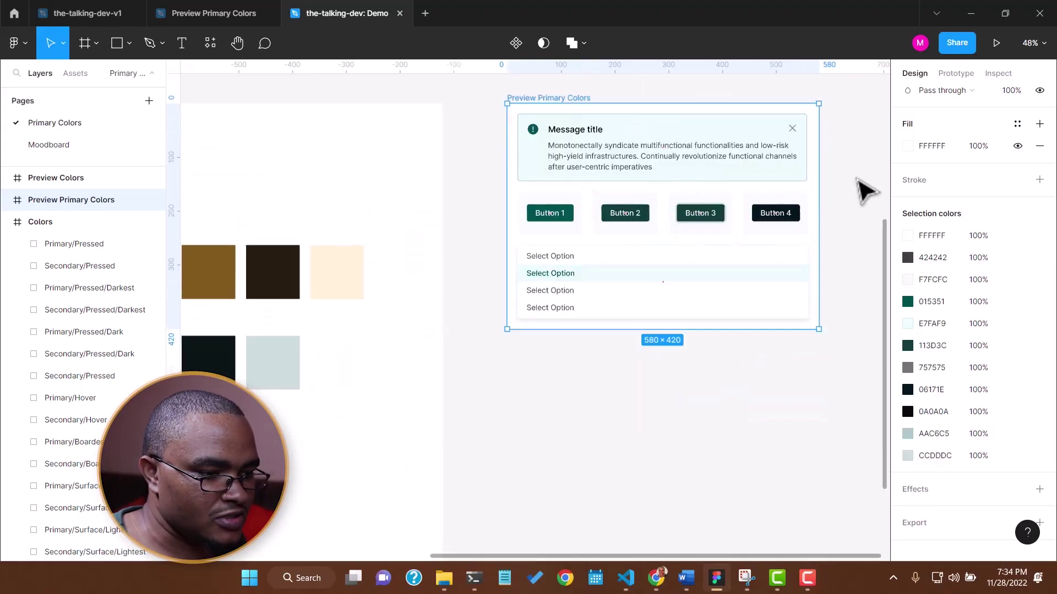
pyautogui.scroll(5, 867, 190)
pyautogui.scroll(-2, 867, 190)
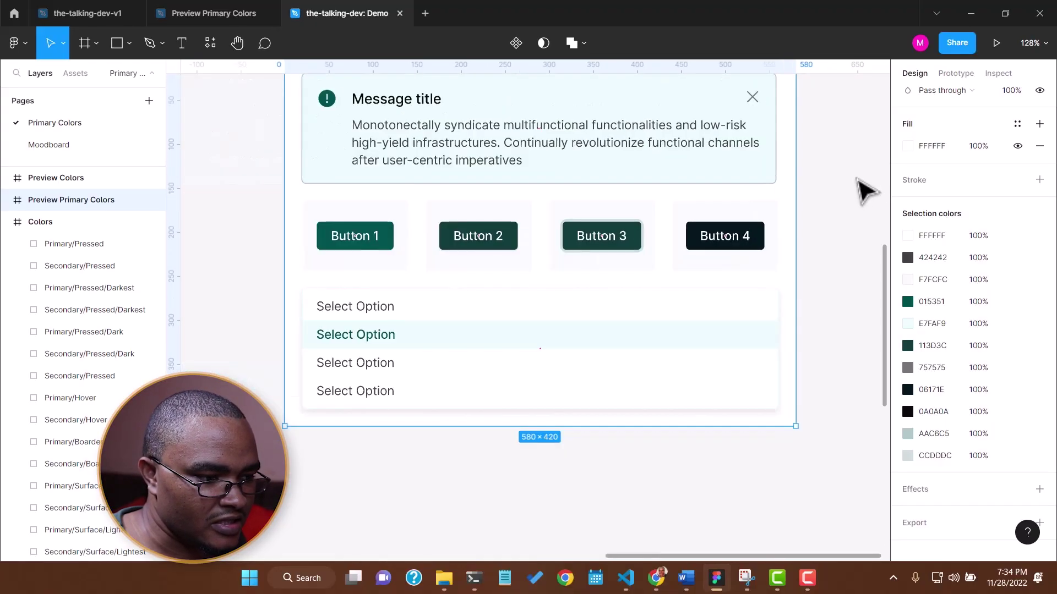
pyautogui.scroll(2, 886, 269)
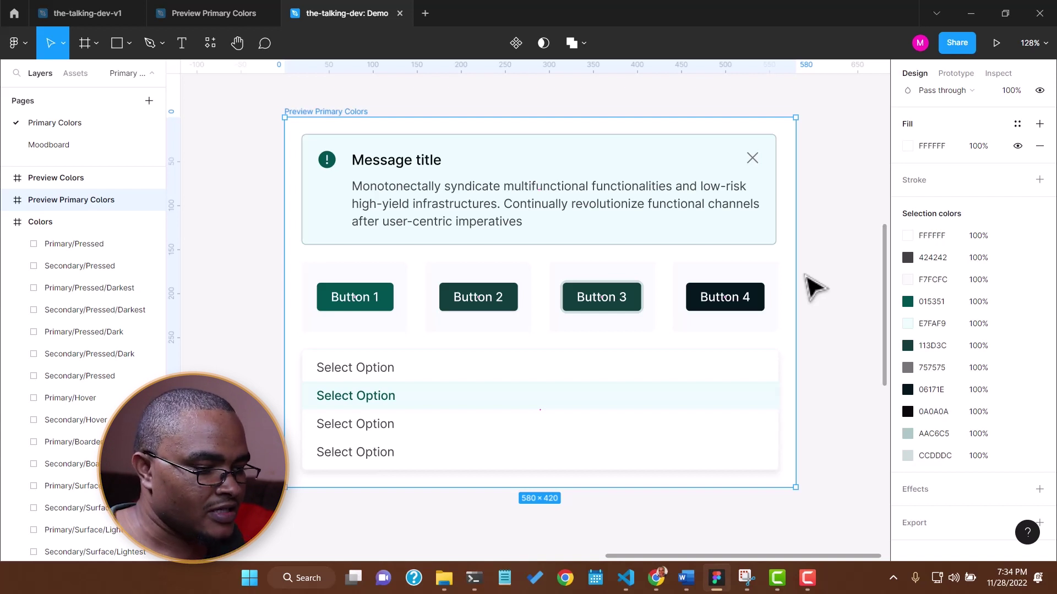
pyautogui.click(805, 277)
pyautogui.hotkey('ctrl', '/')
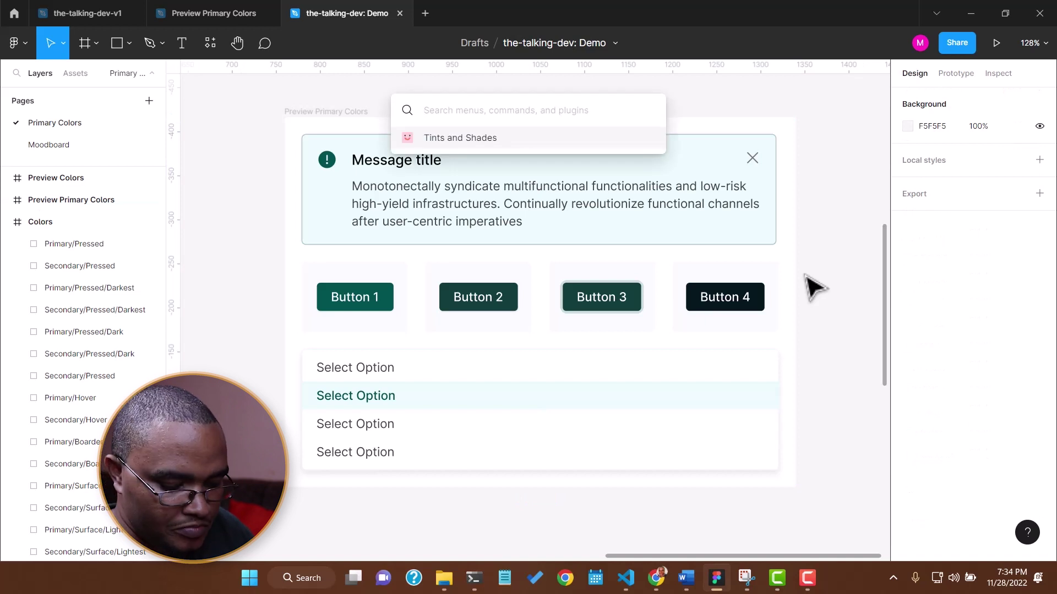
pyautogui.write('cont')
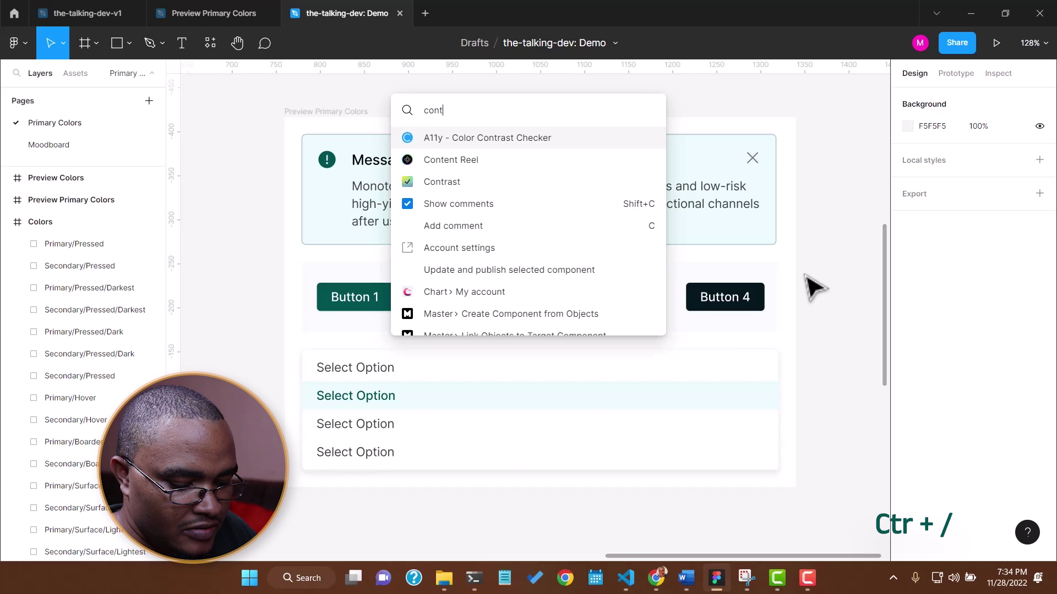
pyautogui.write('rans')
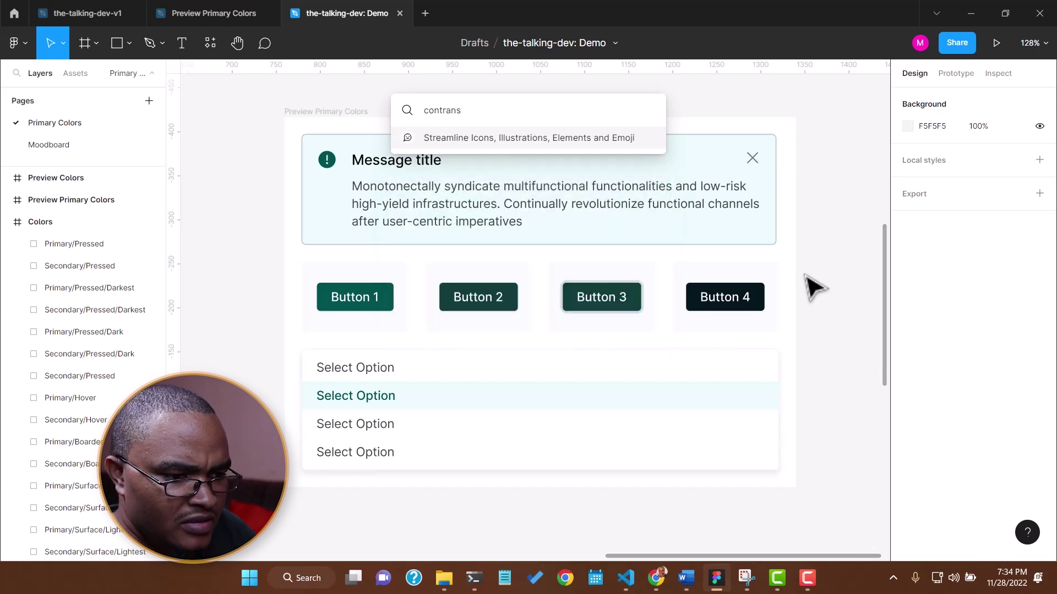
pyautogui.press('BackSpace')
pyautogui.press('BackSpace')
pyautogui.press('BackSpace')
pyautogui.press('BackSpace')
pyautogui.write('ra')
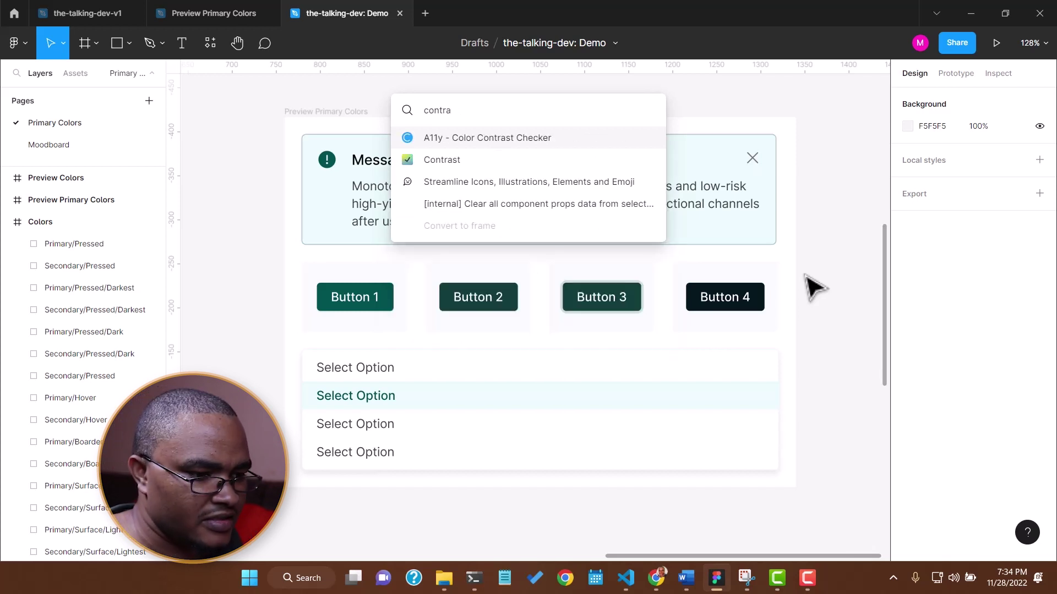
pyautogui.click(467, 164)
pyautogui.moveTo(234, 176); pyautogui.dragTo(284, 182)
pyautogui.scroll(-5, 845, 274)
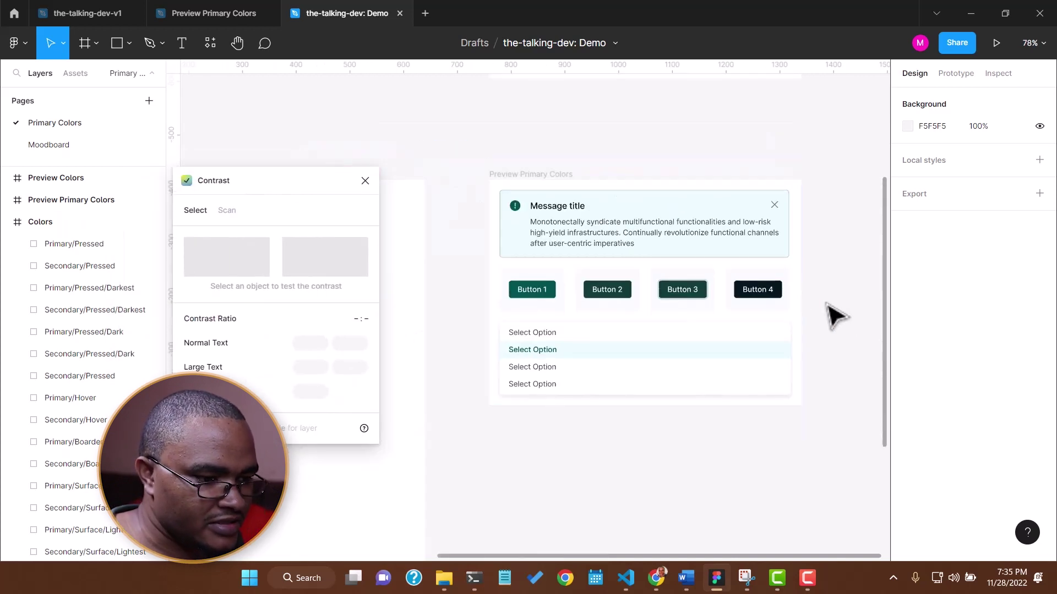
pyautogui.scroll(3, 837, 316)
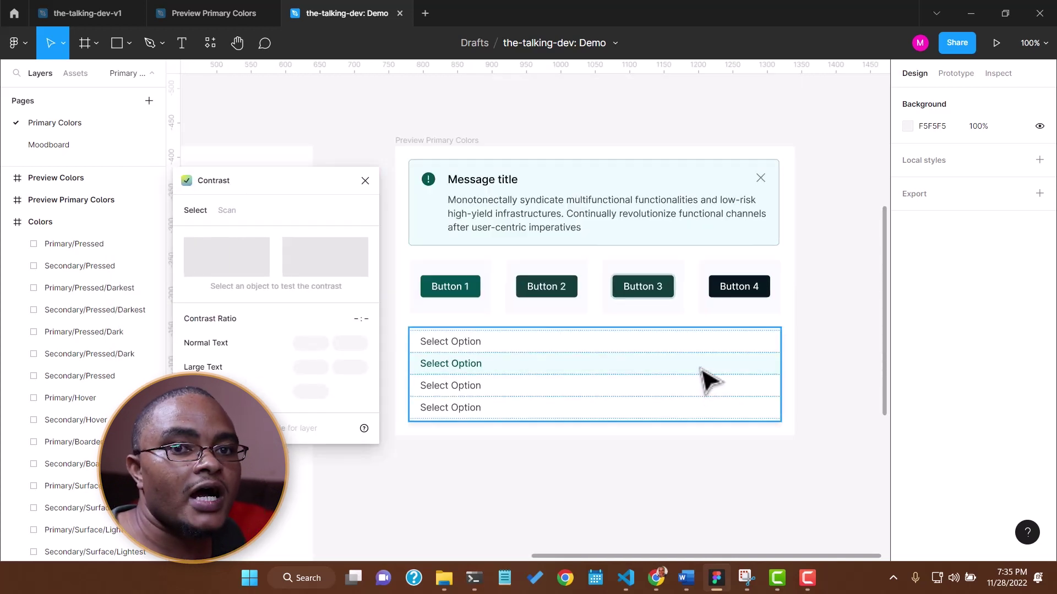
# - Check the contrast of the notification's body text, message title and warning icon against its background
pyautogui.click(232, 214)
pyautogui.moveTo(262, 185); pyautogui.dragTo(278, 101)
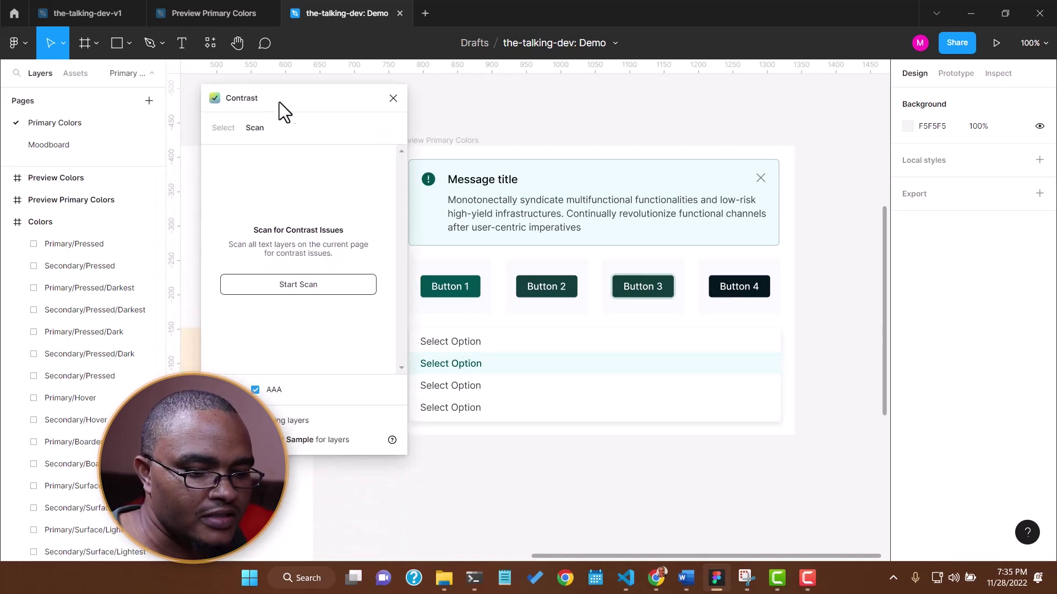
pyautogui.click(211, 127)
pyautogui.scroll(-3, 761, 285)
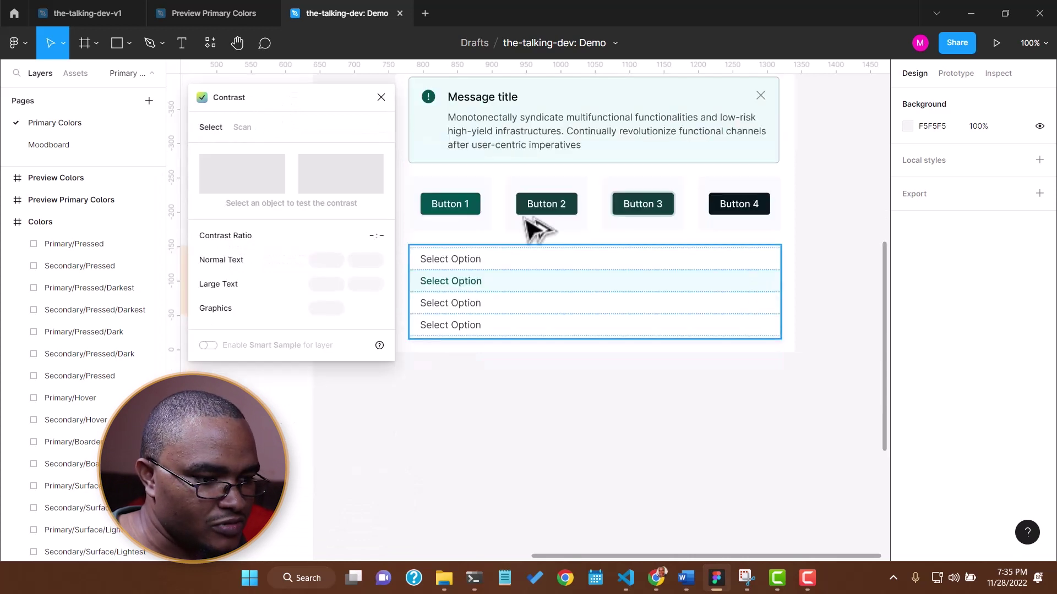
pyautogui.scroll(3, 551, 234)
pyautogui.keyDown('ctrl'); pyautogui.click(567, 231); pyautogui.keyUp('ctrl')
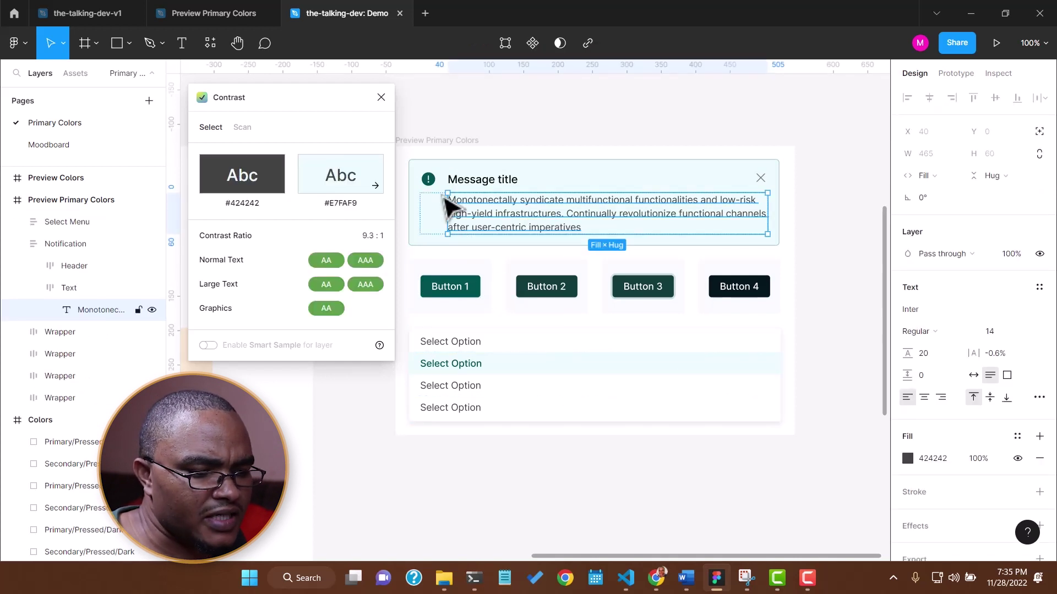
pyautogui.click(467, 186)
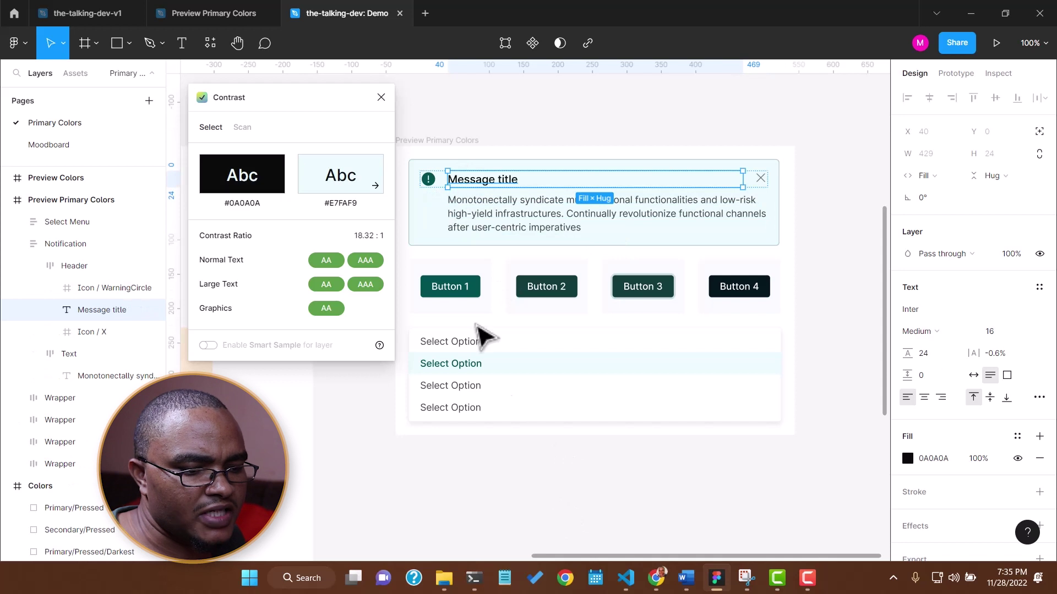
pyautogui.keyDown('ctrl'); pyautogui.click(428, 180); pyautogui.keyUp('ctrl')
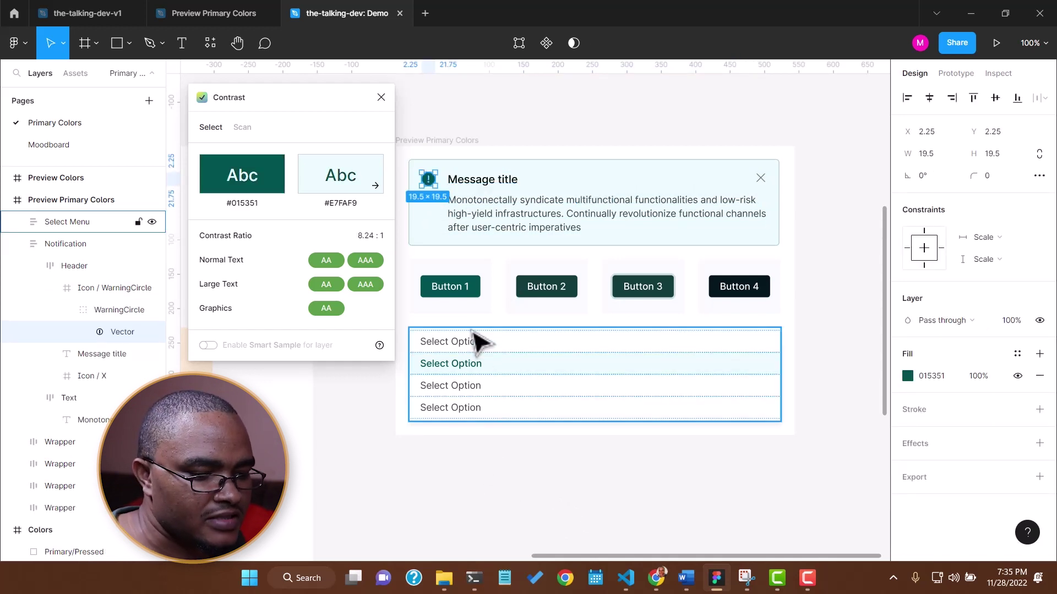
# - Check the contrast of the Button 1 label and of the highlighted Select Option text
pyautogui.click(475, 302)
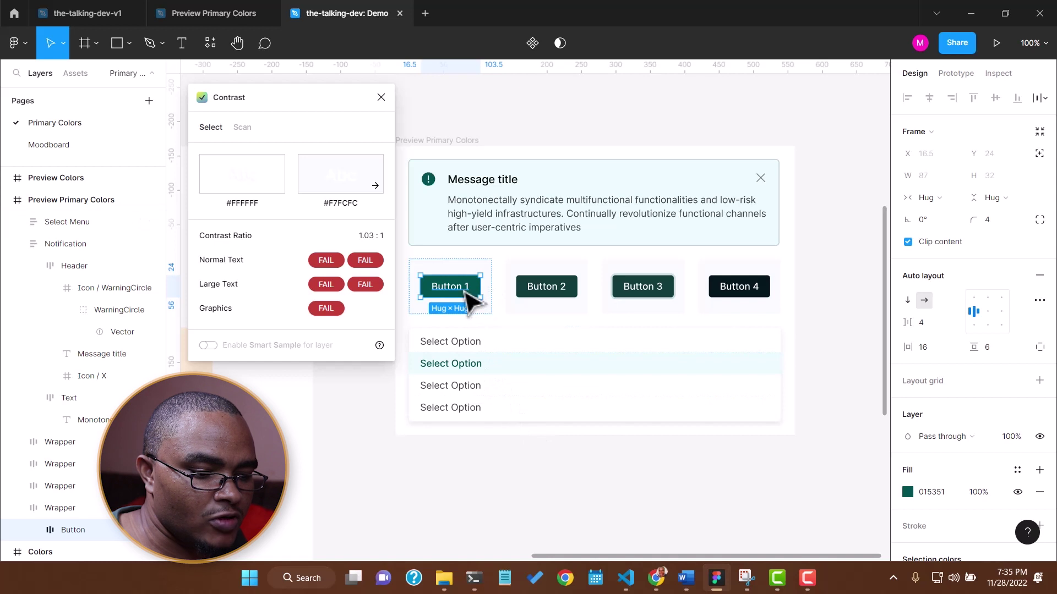
pyautogui.press('Return')
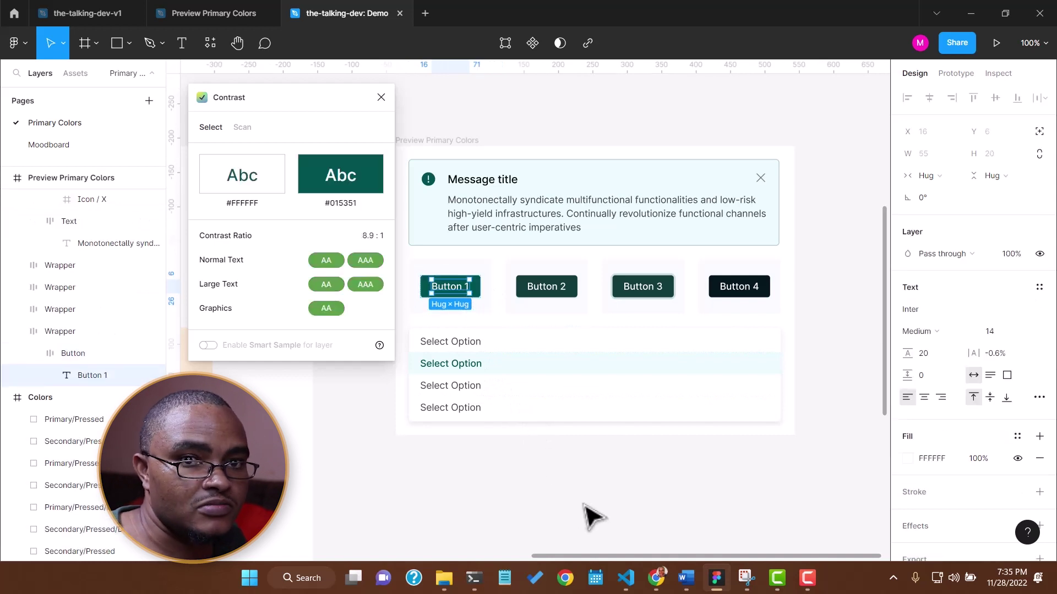
pyautogui.click(461, 371)
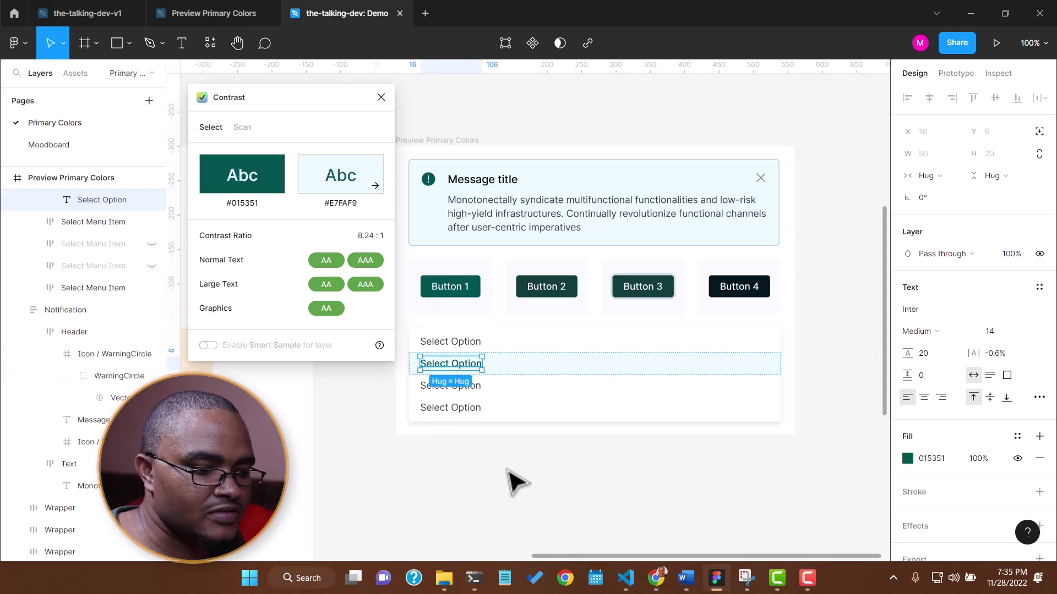
# - Scan all text layers on the page for AA and AAA contrast issues
pyautogui.click(440, 142)
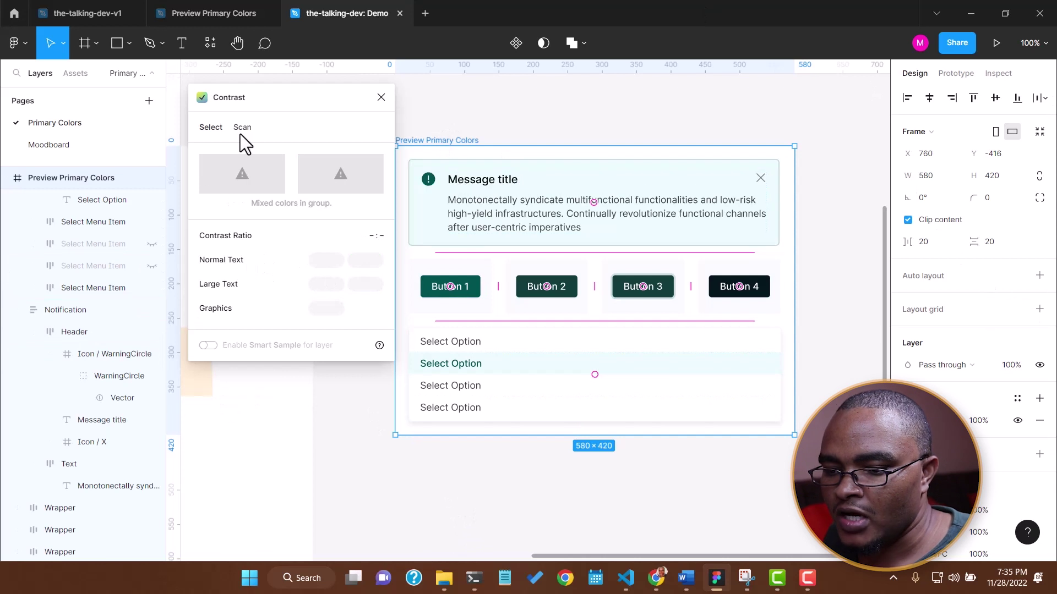
pyautogui.click(242, 129)
pyautogui.click(604, 118)
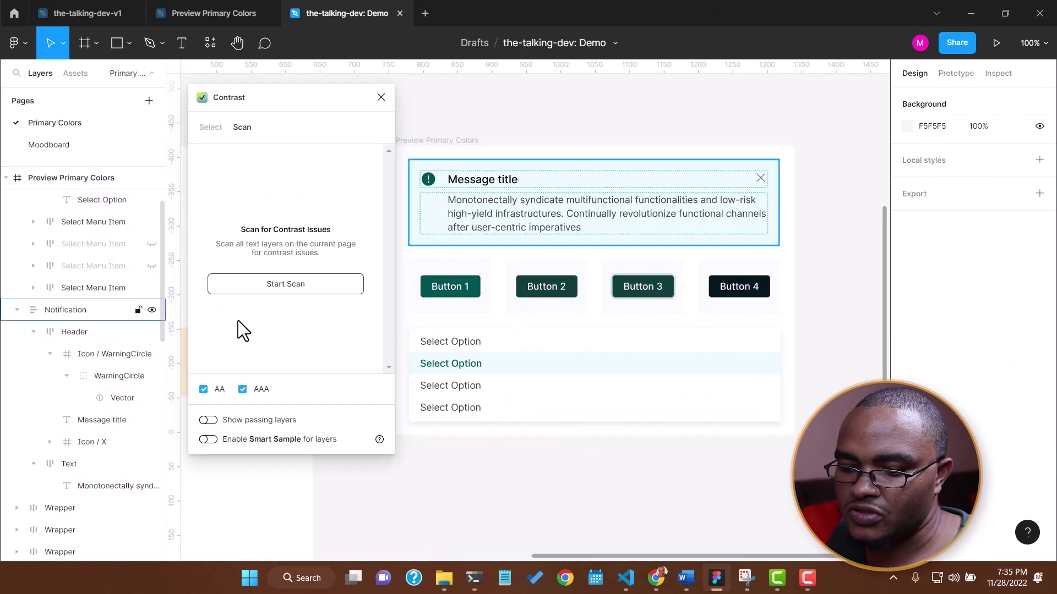
pyautogui.click(293, 284)
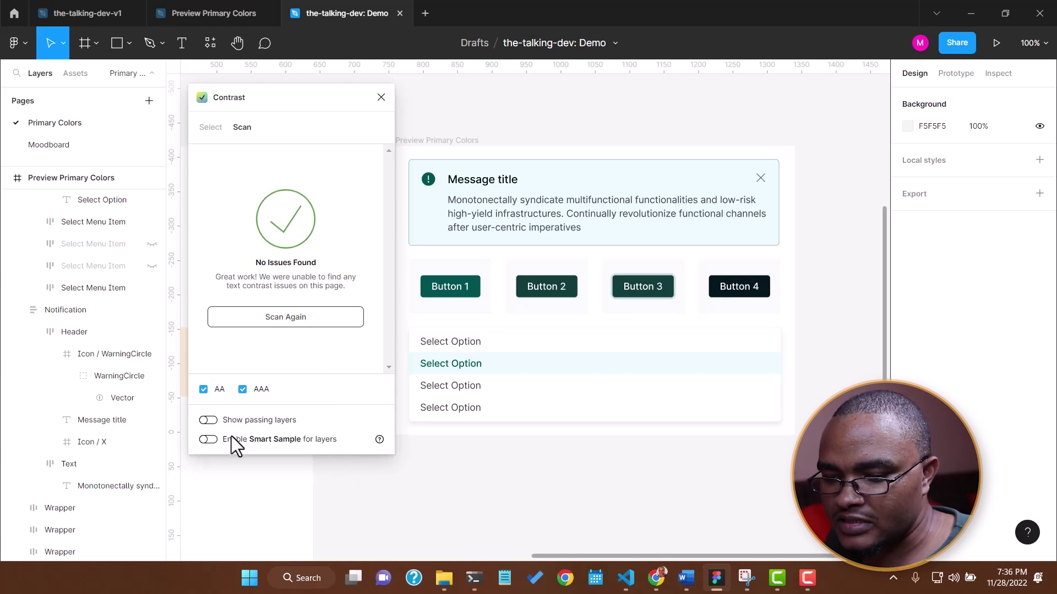
# - Include passing layers in the scan results, review each layer's AA and AAA ratings, and close the Contrast plugin
pyautogui.moveTo(280, 89); pyautogui.dragTo(289, 89)
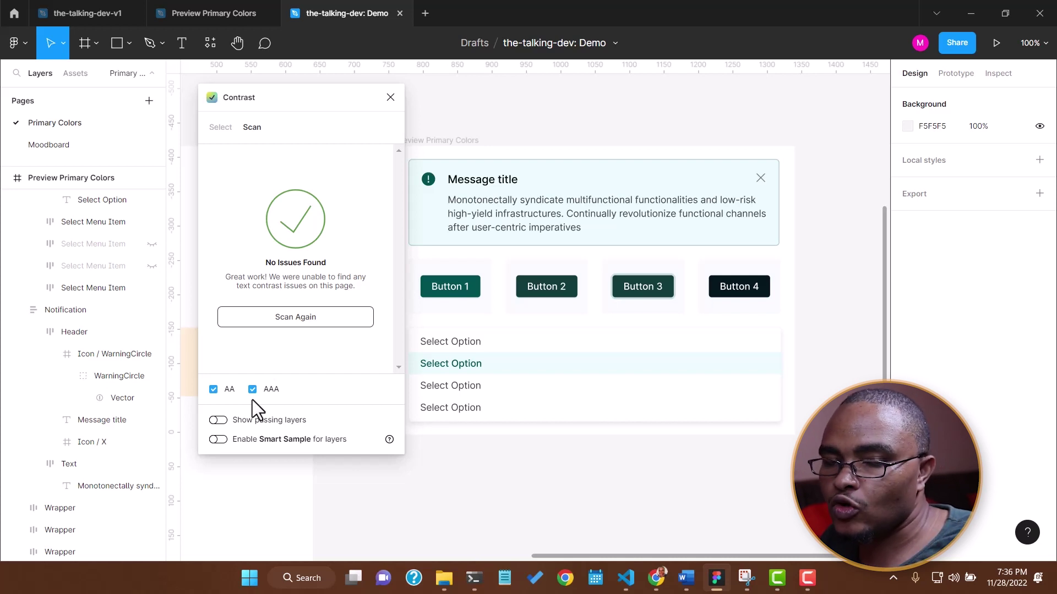
pyautogui.click(220, 420)
pyautogui.scroll(-1, 341, 278)
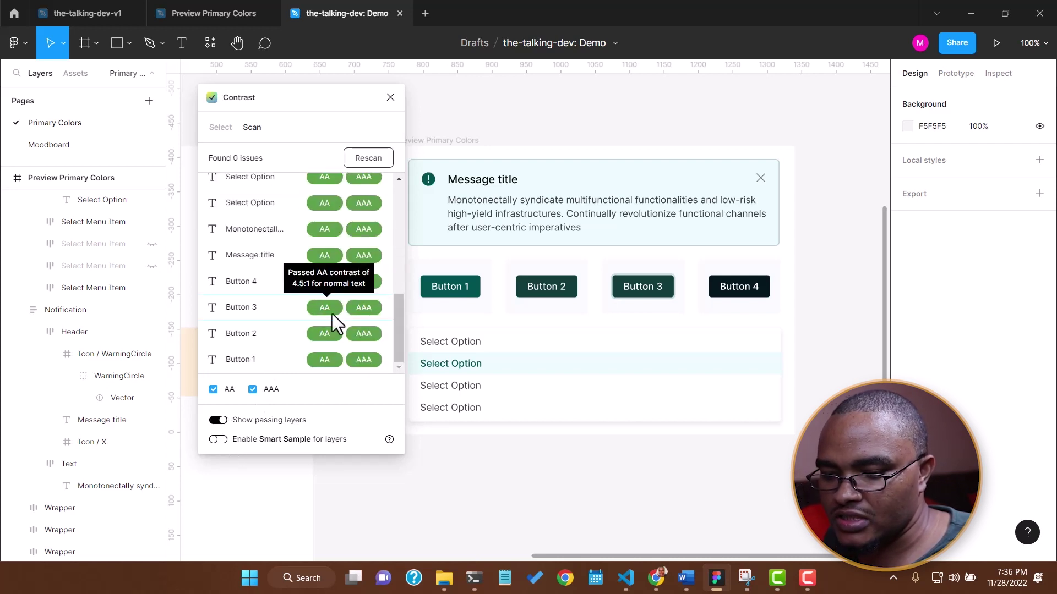
pyautogui.scroll(2, 332, 314)
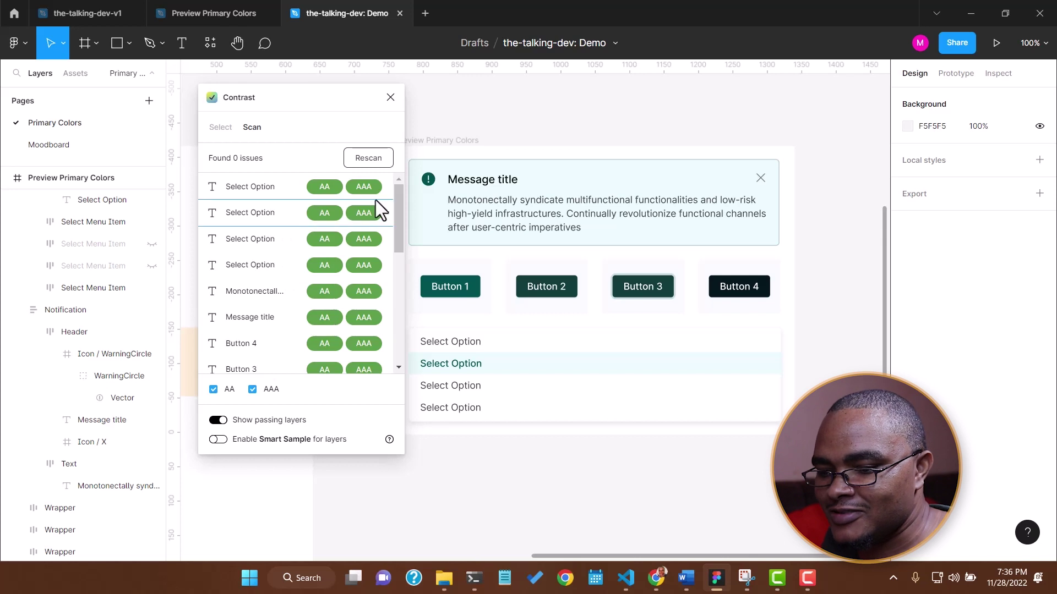
pyautogui.click(390, 97)
# - Duplicate the gray Preview Colors frame and place the copy directly below the Preview Primary Colors frame
pyautogui.scroll(-3, 730, 298)
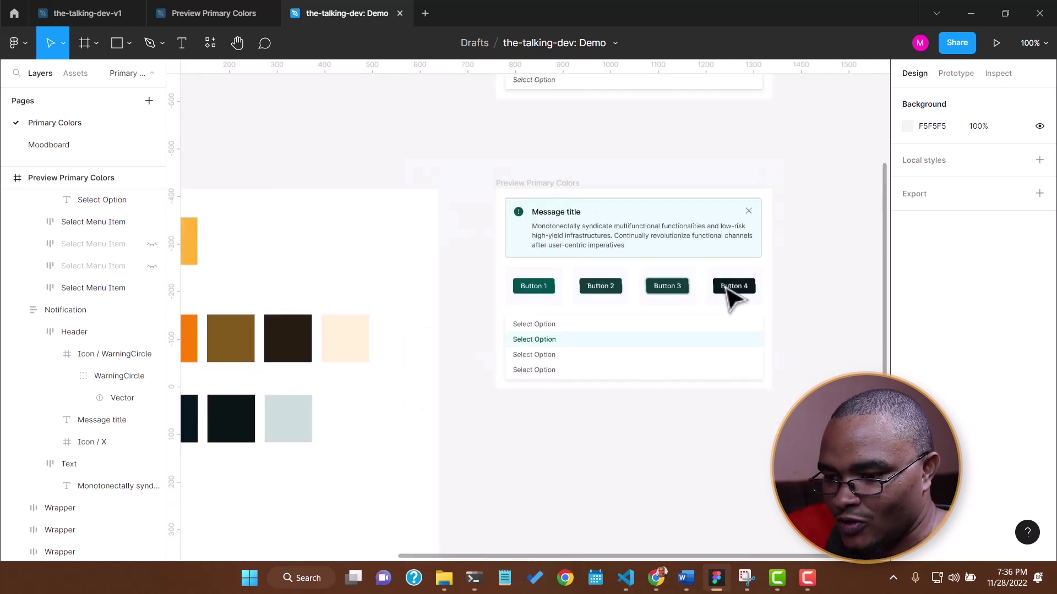
pyautogui.scroll(-5, 729, 297)
pyautogui.scroll(-5, 729, 297)
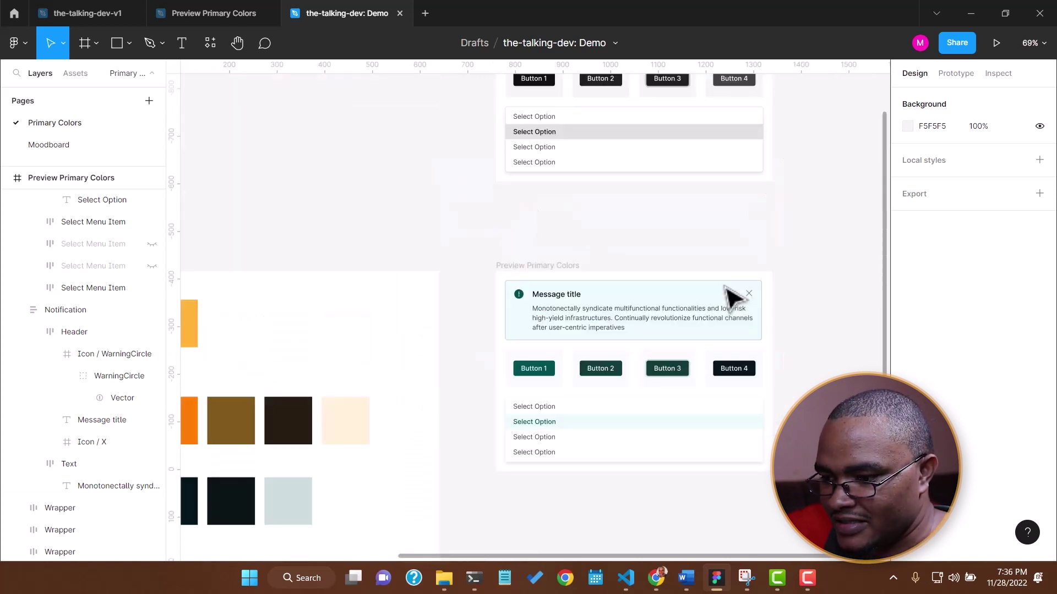
pyautogui.moveTo(644, 148); pyautogui.dragTo(639, 392)
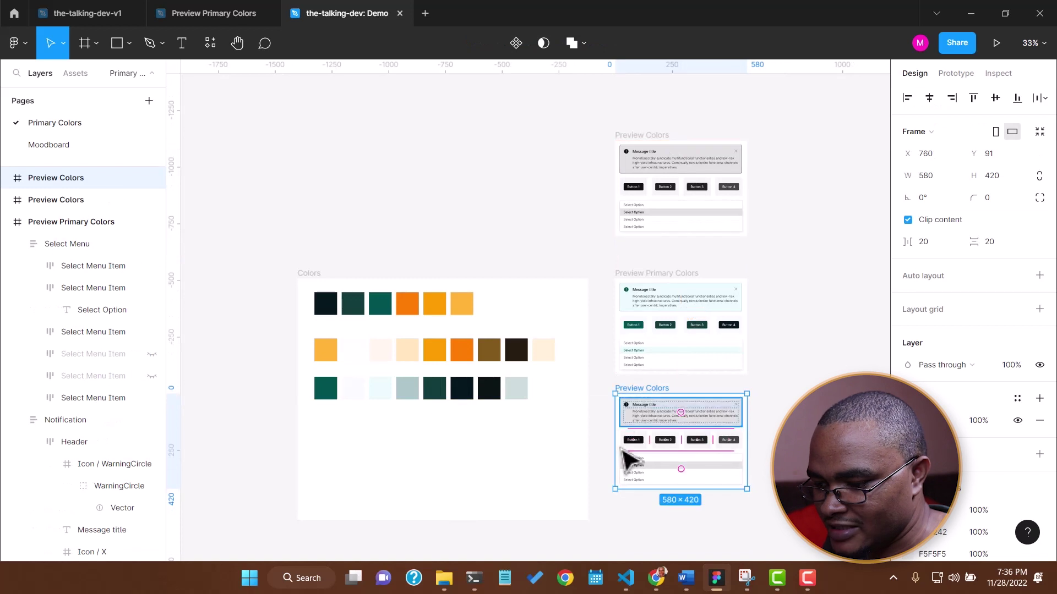
# - Recolor the copied frame's warning icon, Button 1 and highlighted option text with the secondary palette's FEB336 orange
pyautogui.keyDown('ctrl'); pyautogui.scroll(2, 667, 514); pyautogui.keyUp('ctrl')
pyautogui.scroll(-2, 677, 495)
pyautogui.scroll(-5, 908, 429)
pyautogui.click(930, 352)
pyautogui.click(908, 373)
pyautogui.keyDown('ctrl'); pyautogui.scroll(-2, 503, 377); pyautogui.keyUp('ctrl')
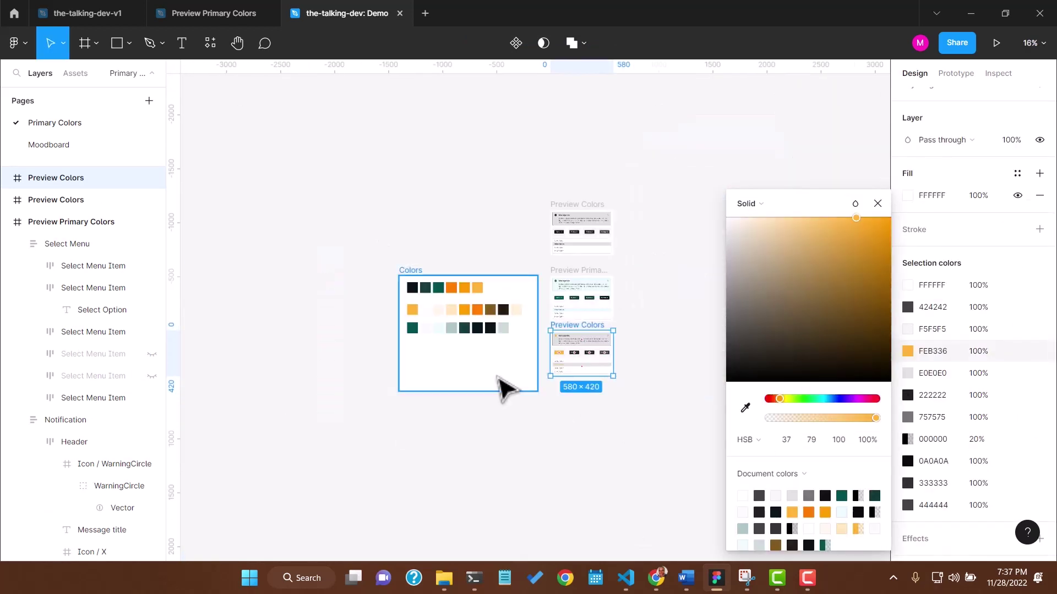
pyautogui.keyDown('ctrl'); pyautogui.scroll(3, 601, 390); pyautogui.keyUp('ctrl')
pyautogui.keyDown('ctrl'); pyautogui.scroll(-4, 601, 389); pyautogui.keyUp('ctrl')
# - Apply the secondary palette to the copied frame: FFF7EB backgrounds, FFE6BC notification border, FC9D01 Buttons 2 and 3, and FD7D00 Button 4
pyautogui.click(897, 435)
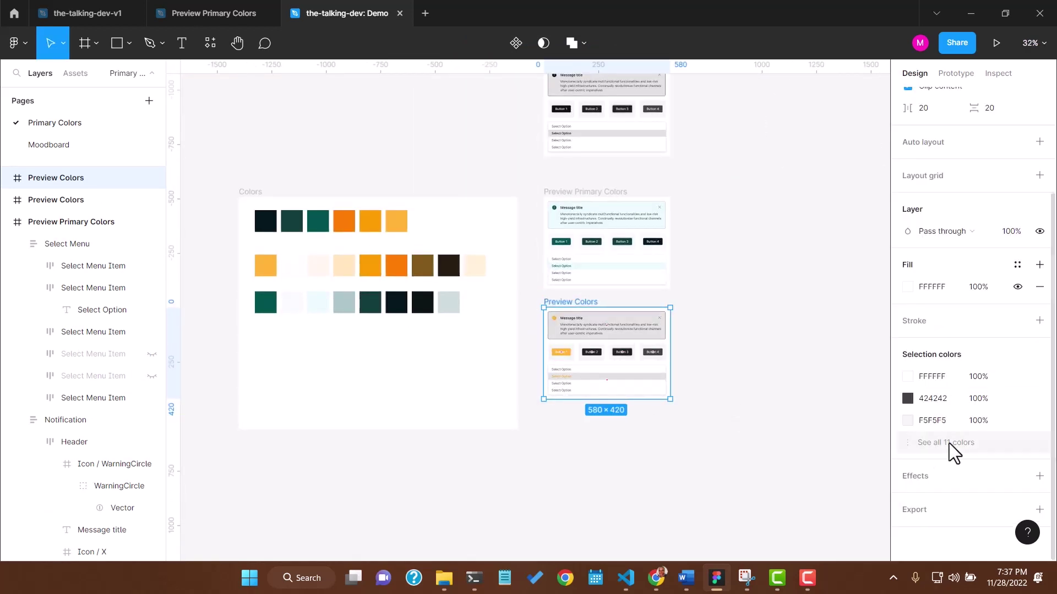
pyautogui.click(907, 421)
pyautogui.click(745, 408)
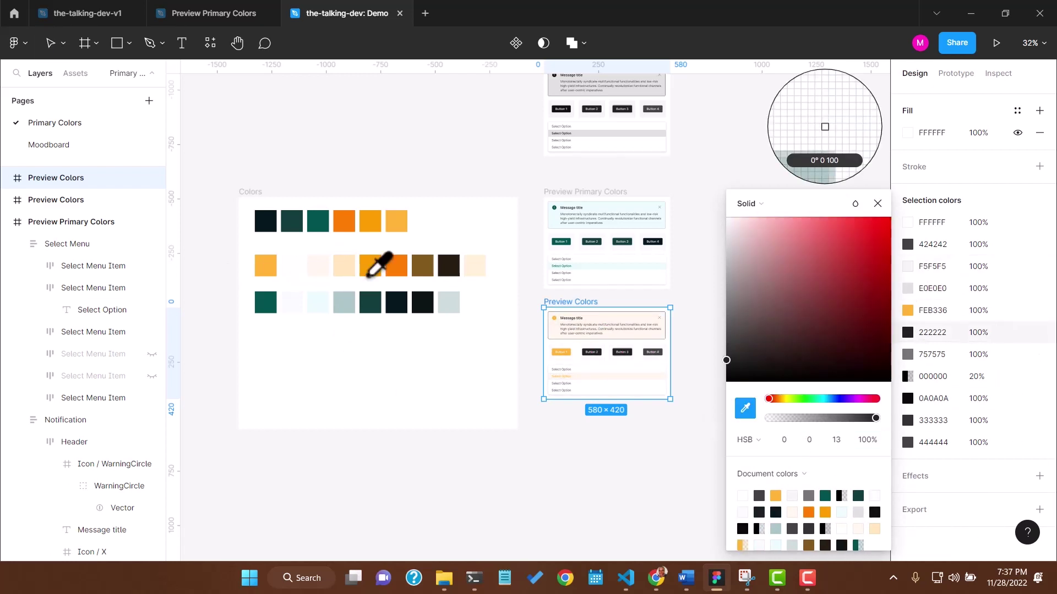
pyautogui.click(910, 440)
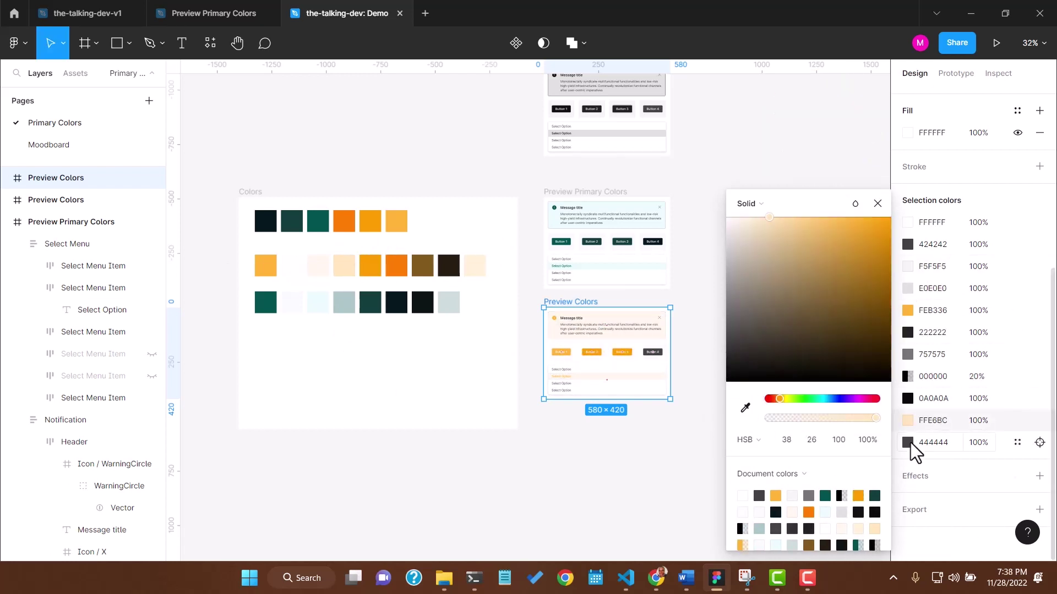
pyautogui.press('Escape')
# - Run the Contrast plugin with the recolored preview frame selected
pyautogui.scroll(5, 762, 295)
pyautogui.scroll(2, 817, 287)
pyautogui.hotkey('ctrl', '/')
pyautogui.click(441, 138)
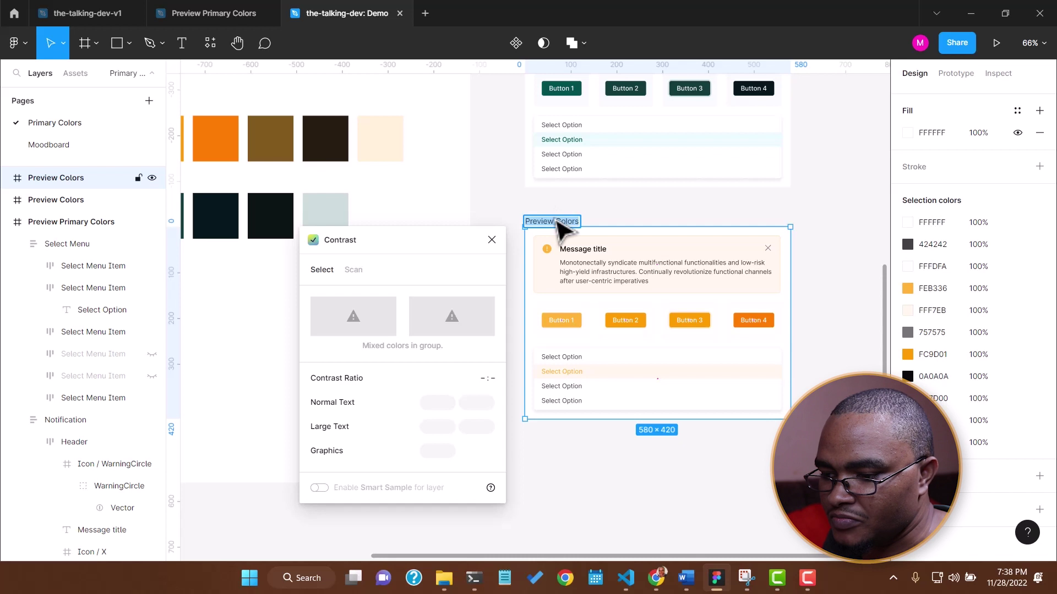
# - Rename the recolored frame as Preview Secondary Colors and deselect it
pyautogui.click(556, 222)
pyautogui.write('Secon')
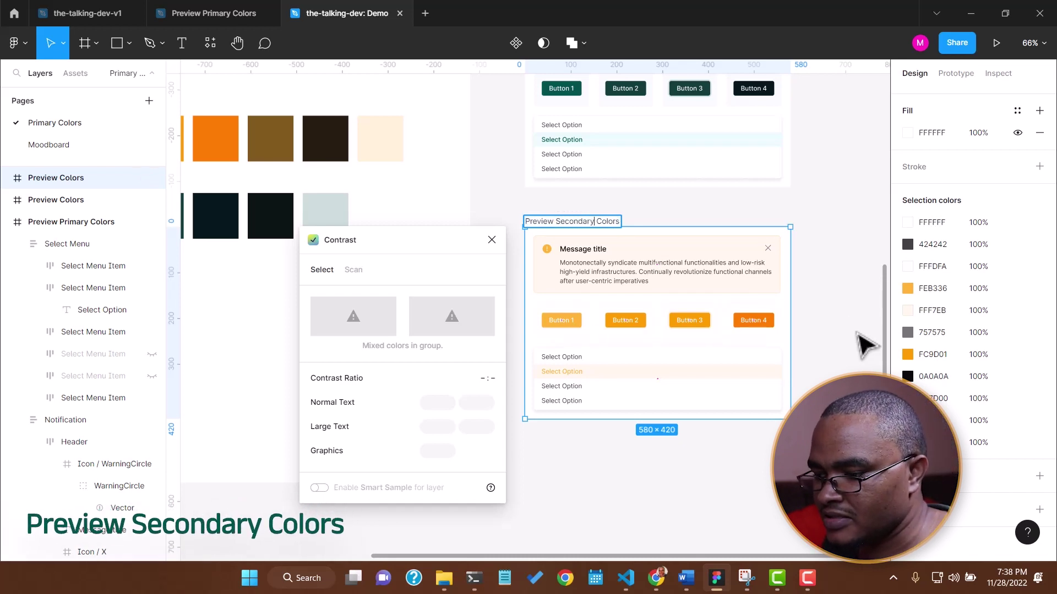
pyautogui.write('dary')
pyautogui.click(813, 326)
# - Check the contrast of the Button 1 label, message title, warning icon and message body text in the secondary preview
pyautogui.scroll(3, 563, 438)
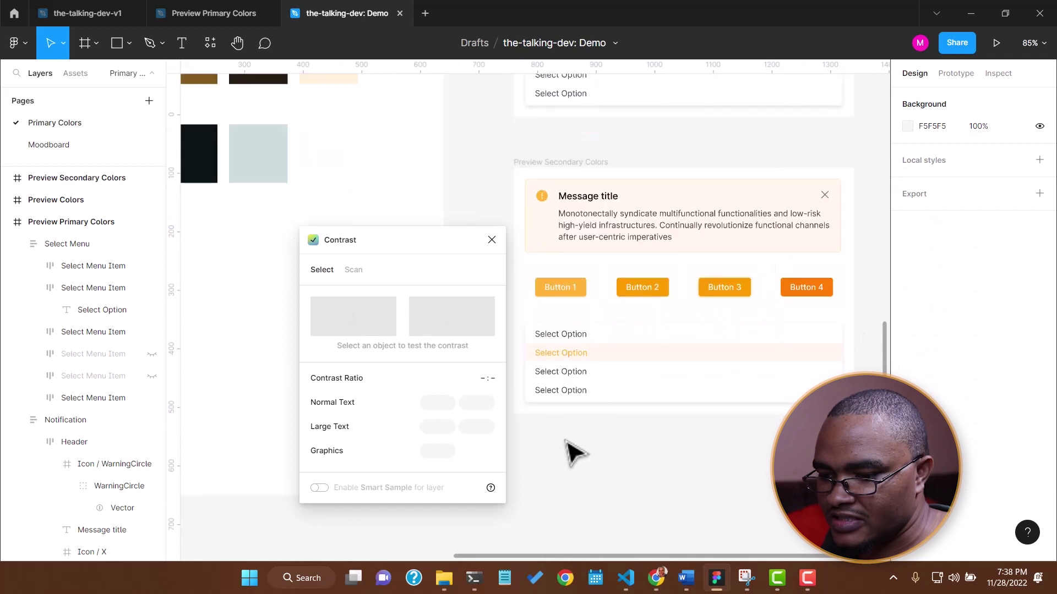
pyautogui.keyDown('ctrl'); pyautogui.click(560, 296); pyautogui.keyUp('ctrl')
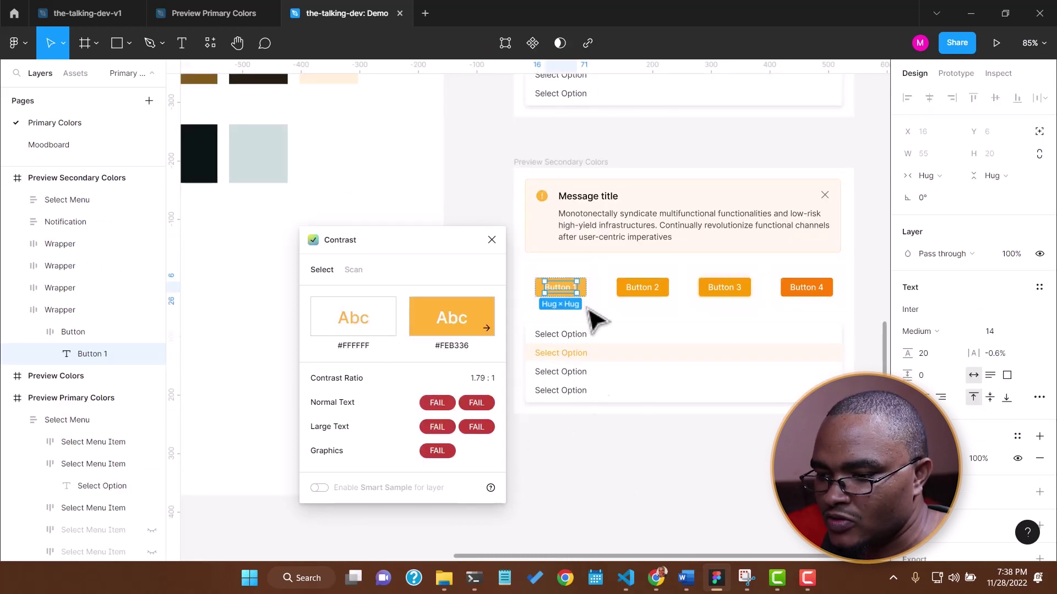
pyautogui.keyDown('ctrl'); pyautogui.click(579, 199); pyautogui.keyUp('ctrl')
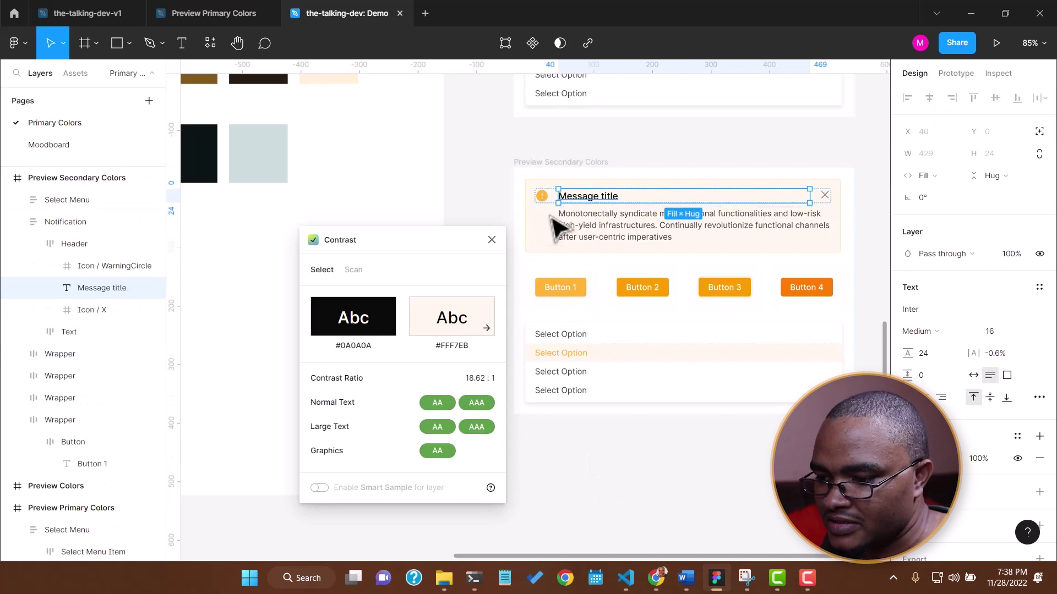
pyautogui.keyDown('ctrl'); pyautogui.click(543, 198); pyautogui.keyUp('ctrl')
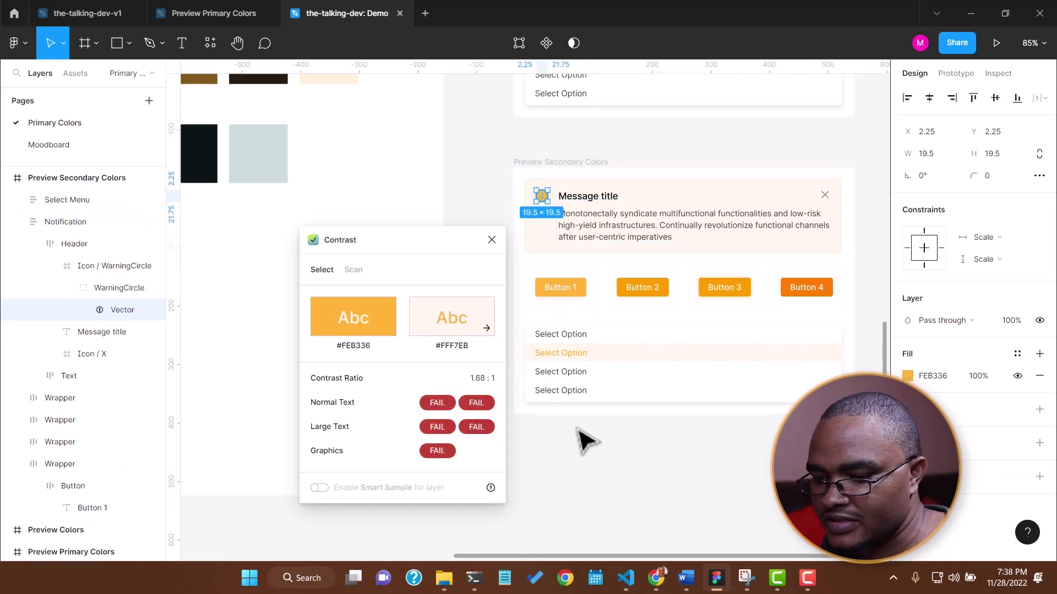
pyautogui.keyDown('ctrl'); pyautogui.click(644, 231); pyautogui.keyUp('ctrl')
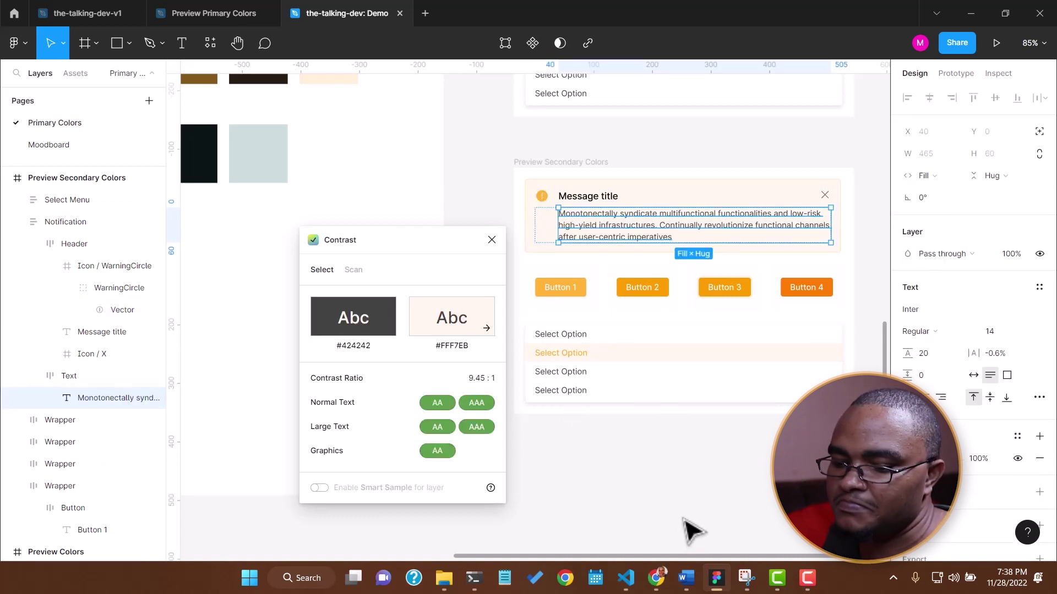
# - Check the contrast of all four button labels and the highlighted Select Option text in the secondary preview
pyautogui.keyDown('ctrl'); pyautogui.click(558, 287); pyautogui.keyUp('ctrl')
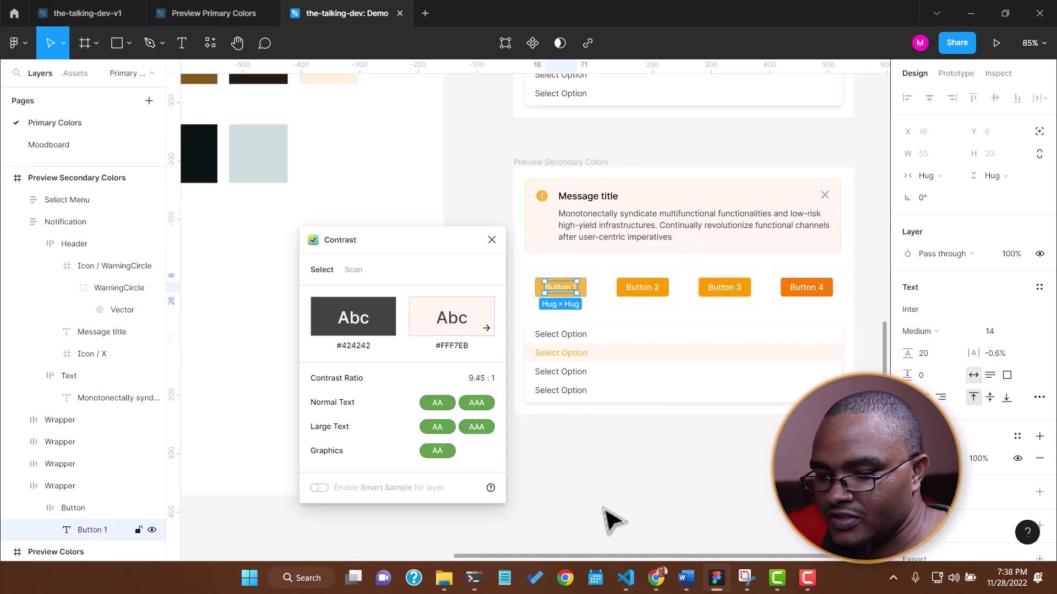
pyautogui.keyDown('ctrl'); pyautogui.click(652, 291); pyautogui.keyUp('ctrl')
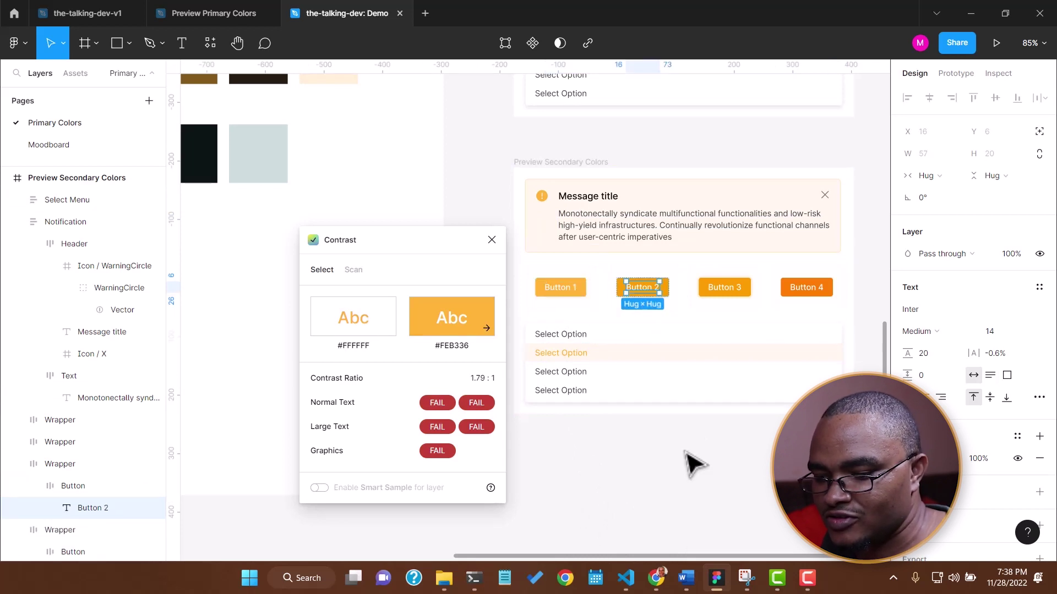
pyautogui.keyDown('ctrl'); pyautogui.click(729, 287); pyautogui.keyUp('ctrl')
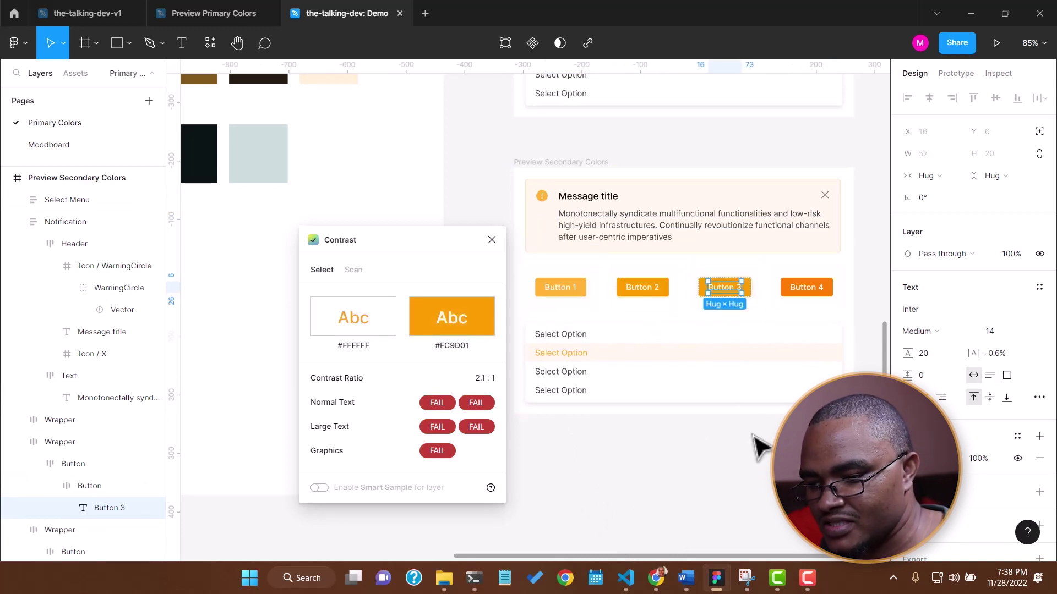
pyautogui.keyDown('ctrl'); pyautogui.click(807, 291); pyautogui.keyUp('ctrl')
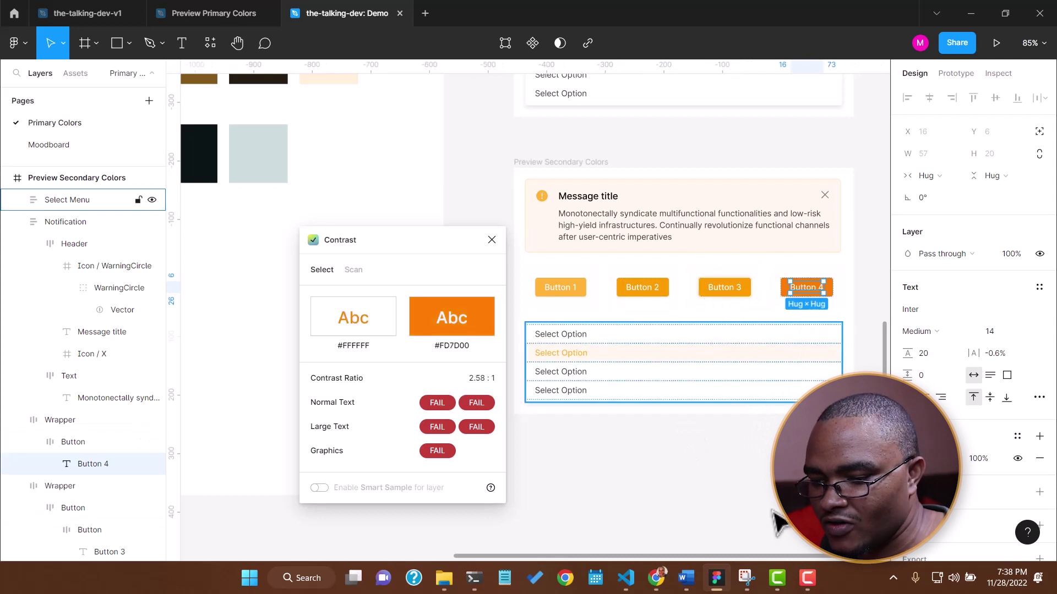
pyautogui.keyDown('ctrl'); pyautogui.click(564, 355); pyautogui.keyUp('ctrl')
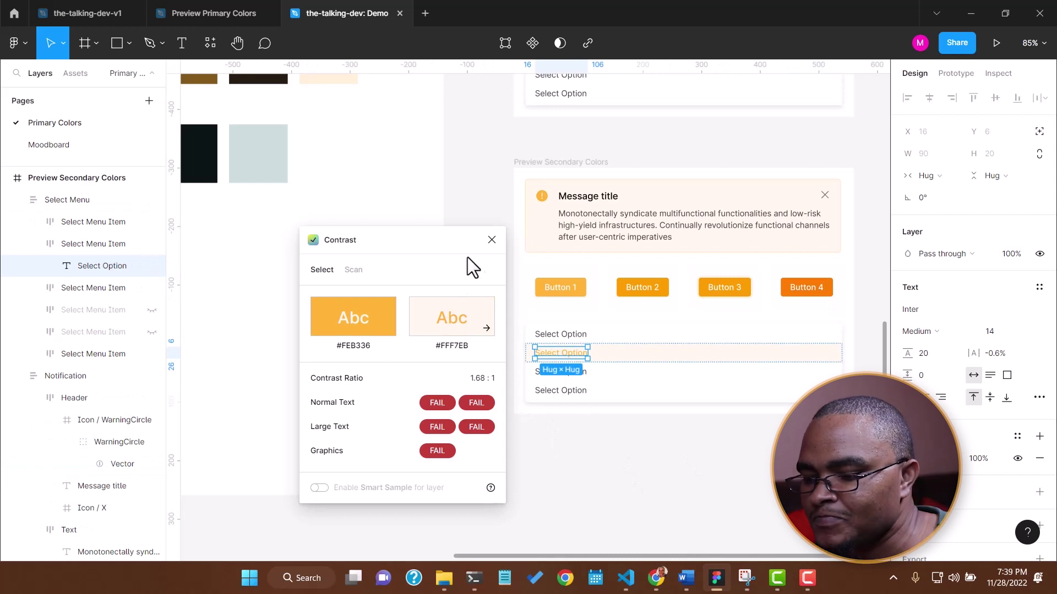
# - Examine the Preview Secondary Colors frame alongside the primary preview and the palette swatches
pyautogui.scroll(-5, 632, 295)
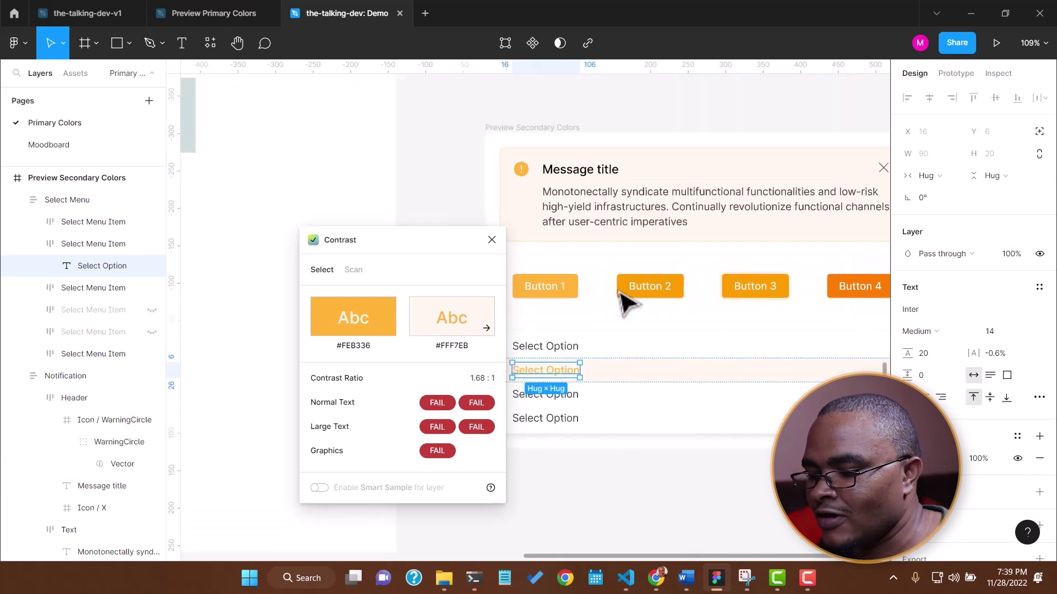
pyautogui.scroll(-2, 627, 303)
pyautogui.scroll(6, 627, 302)
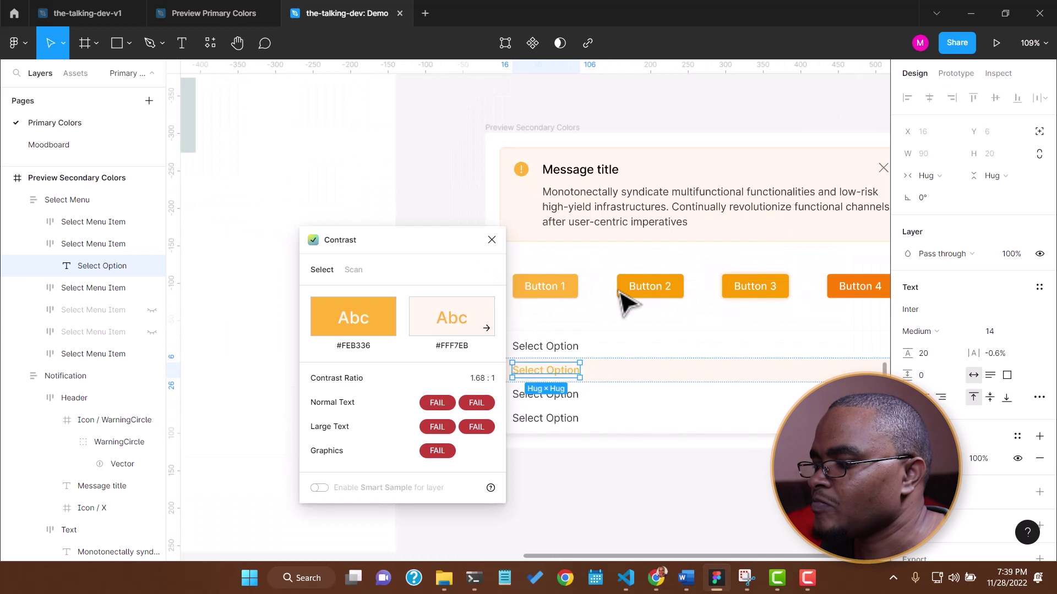
pyautogui.scroll(-6, 622, 296)
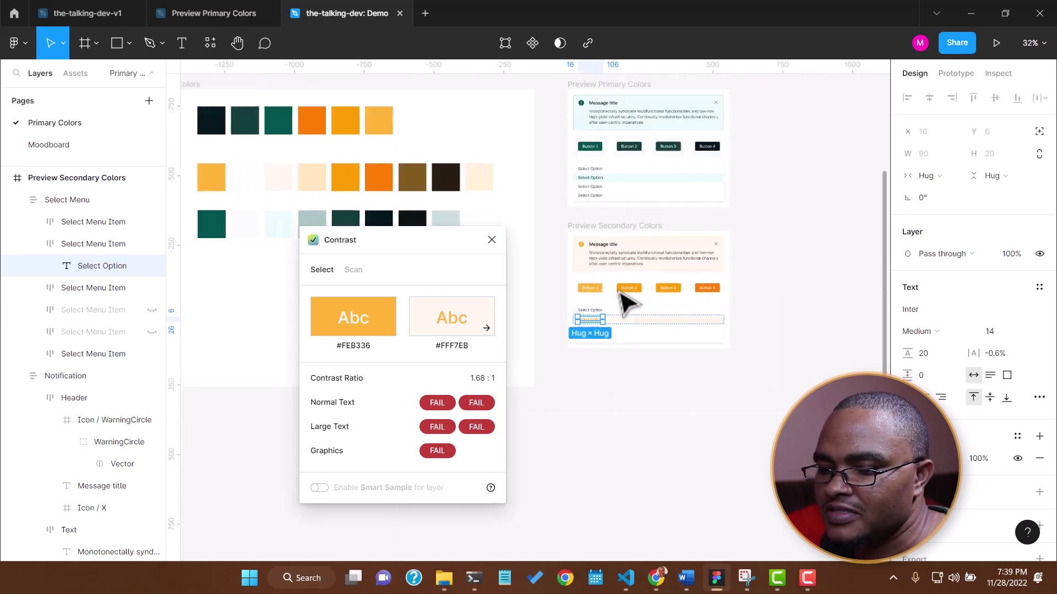
pyautogui.scroll(4, 622, 304)
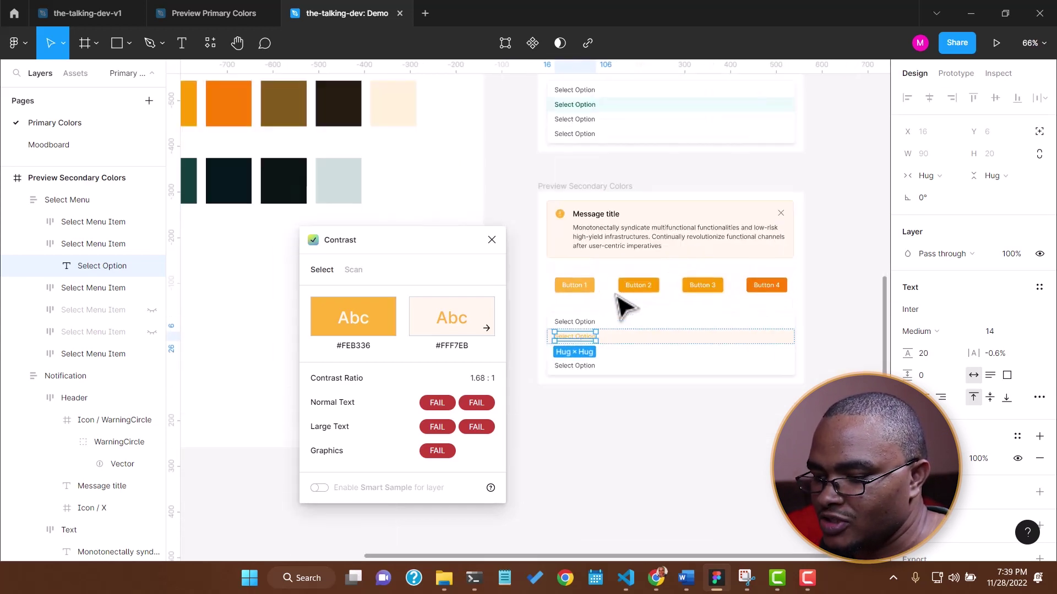
pyautogui.scroll(3, 624, 308)
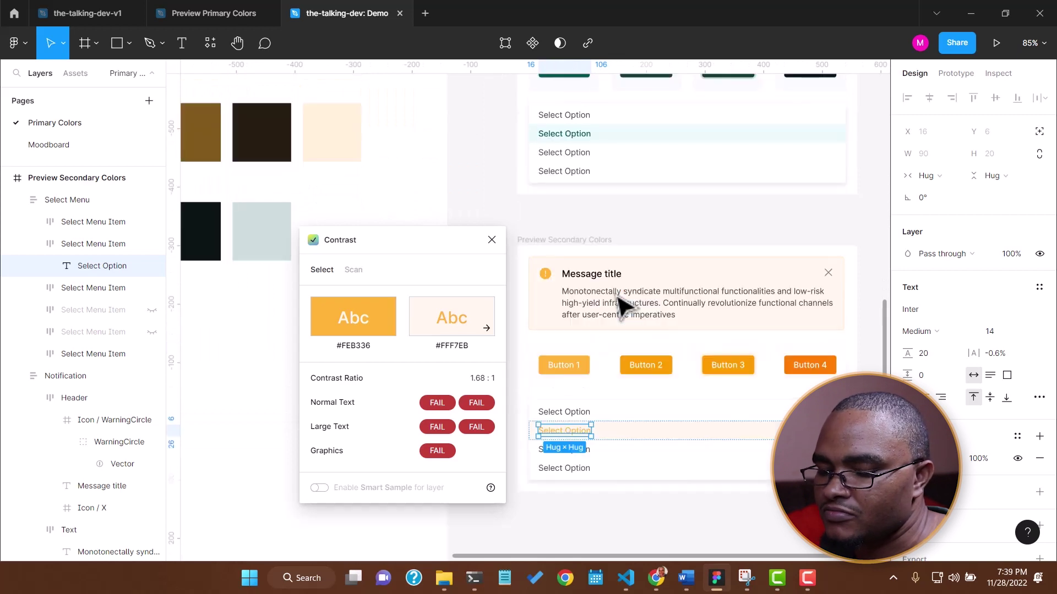
pyautogui.scroll(-3, 622, 306)
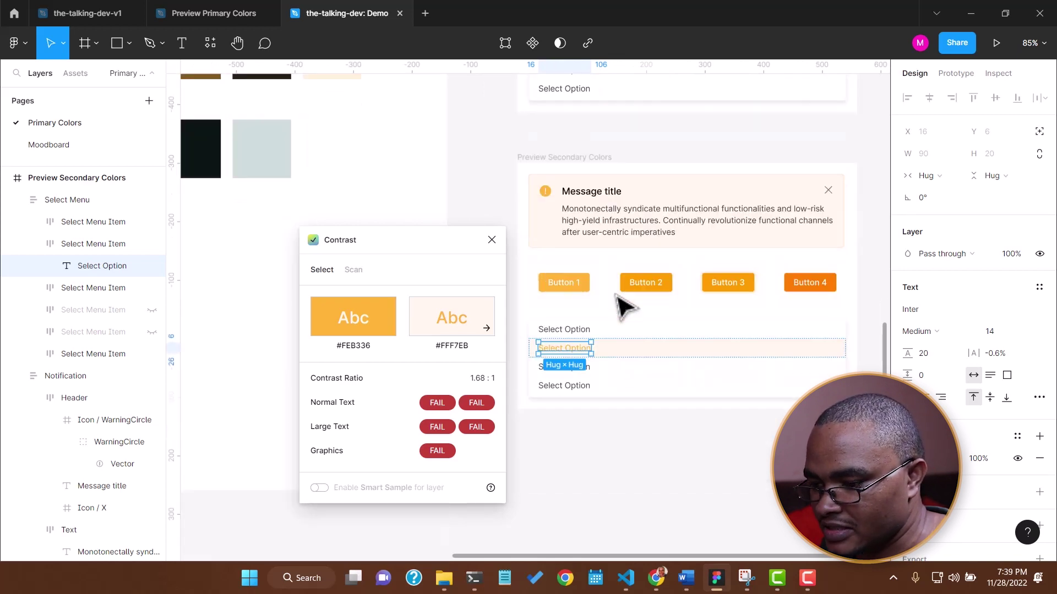
pyautogui.scroll(-3, 622, 305)
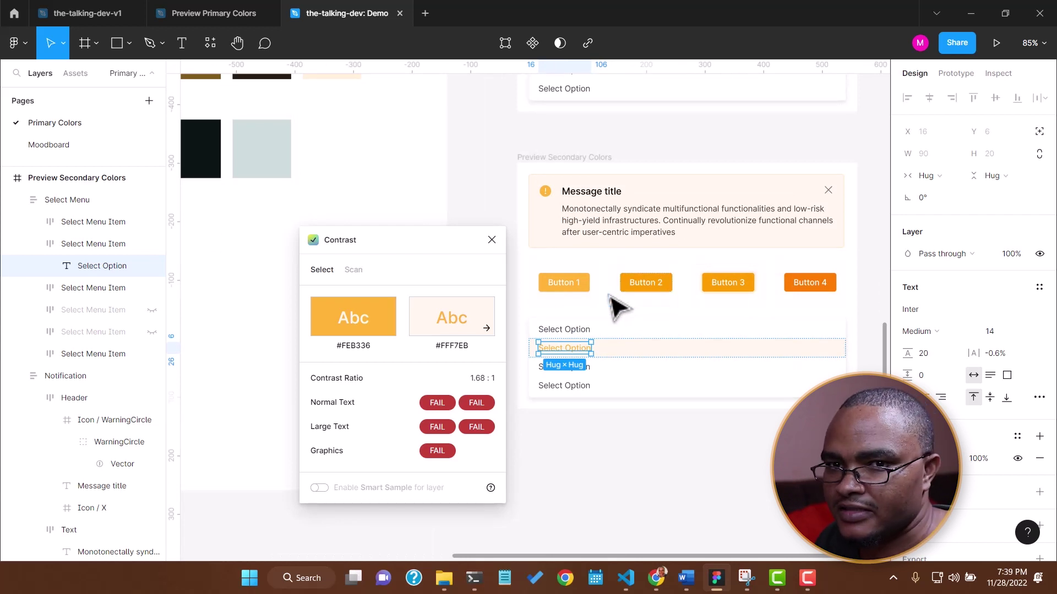
pyautogui.scroll(-3, 558, 215)
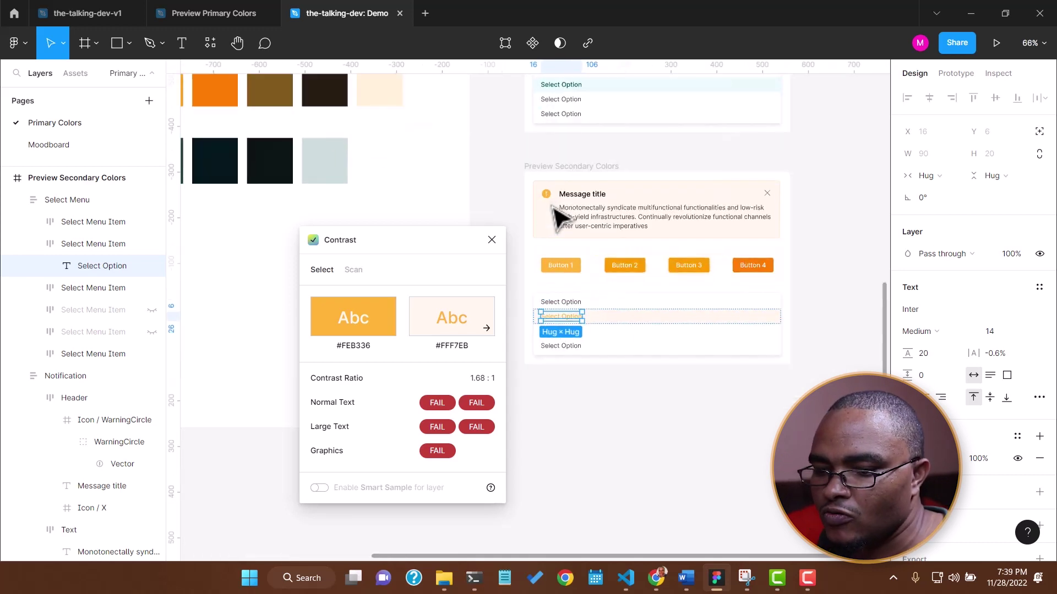
pyautogui.scroll(-2, 559, 215)
pyautogui.scroll(1, 559, 216)
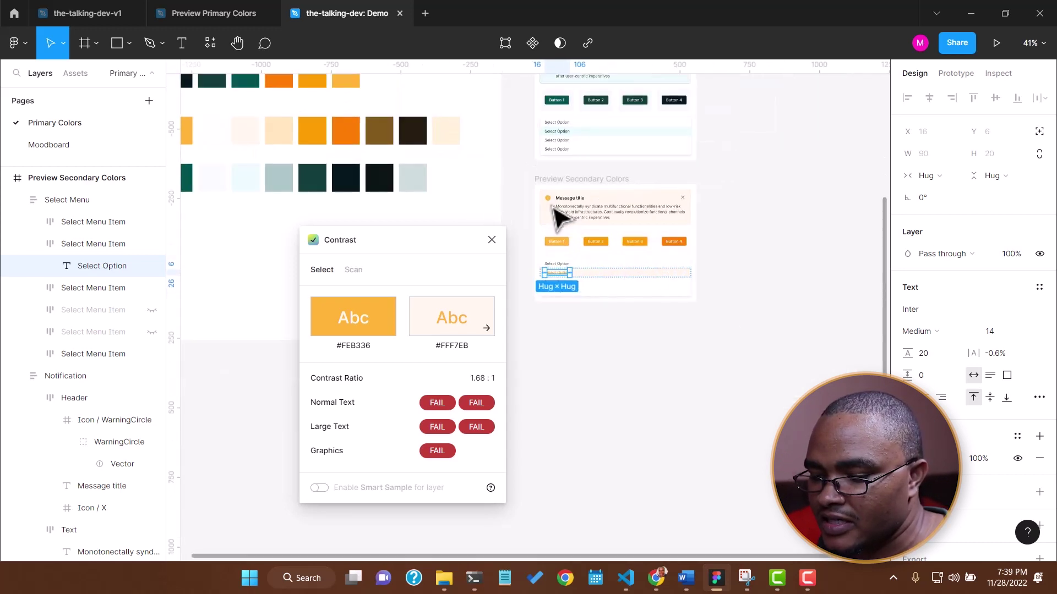
pyautogui.scroll(2, 558, 216)
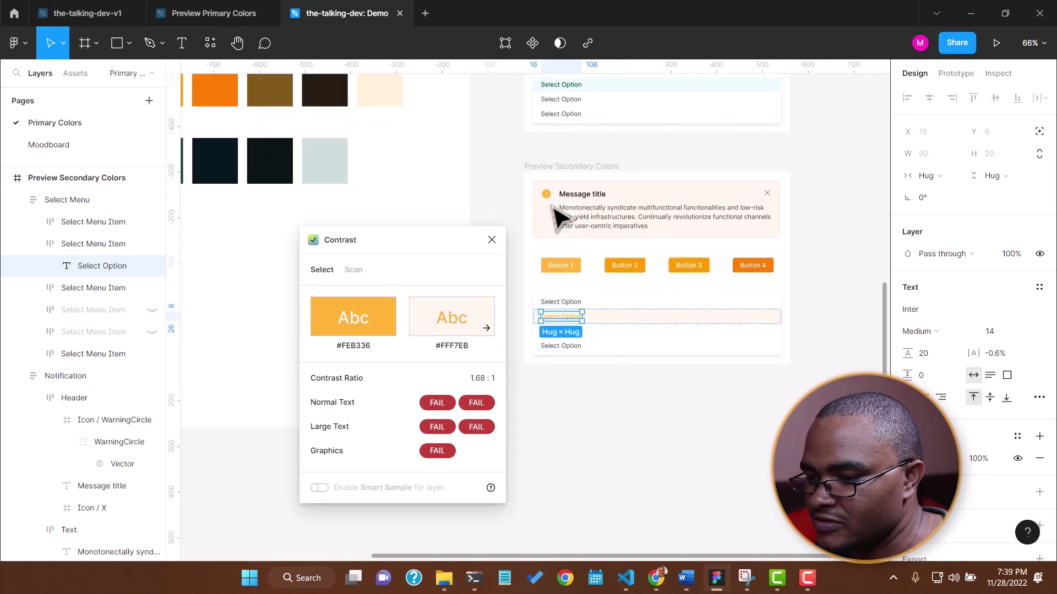
# - Duplicate the Preview Secondary Colors frame and place the copy to the right of the original at X 1420, Y 91
pyautogui.scroll(-1, 559, 216)
pyautogui.moveTo(604, 198); pyautogui.dragTo(795, 177)
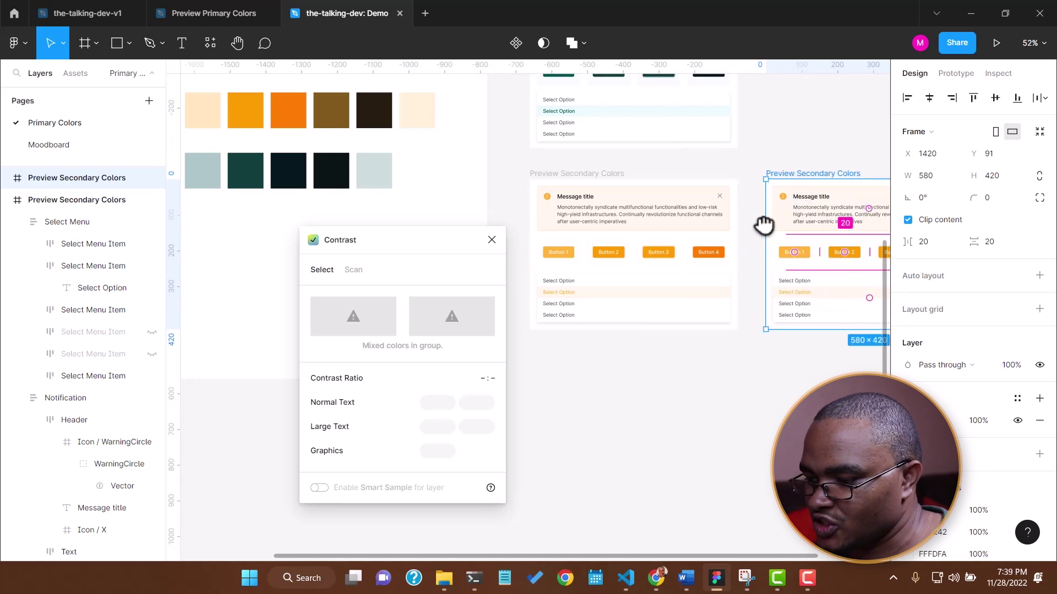
pyautogui.hscroll(5, 764, 225)
pyautogui.hscroll(-1, 655, 229)
pyautogui.scroll(4, 633, 231)
pyautogui.scroll(-4, 625, 234)
pyautogui.scroll(-5, 696, 224)
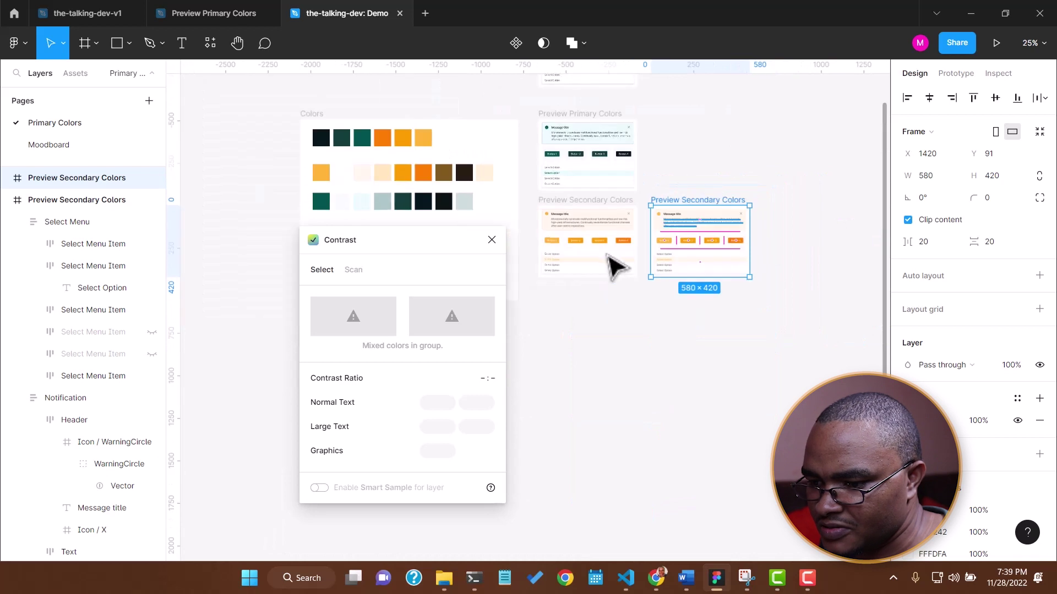
pyautogui.scroll(-2, 566, 259)
# - Check the contrast of the warning icon in the copied Preview Secondary Colors frame
pyautogui.scroll(6, 649, 236)
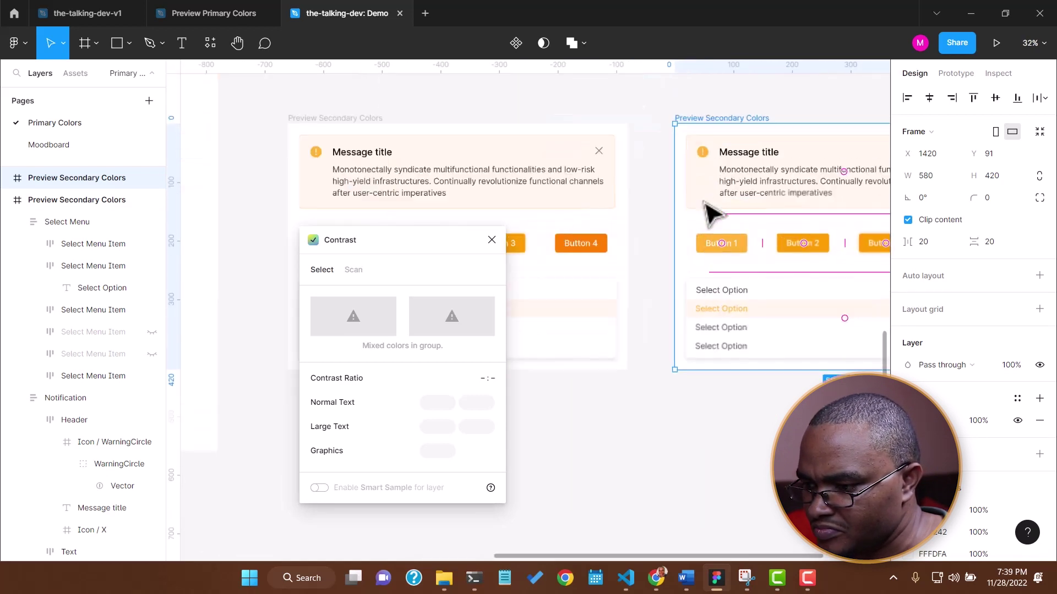
pyautogui.scroll(8, 710, 212)
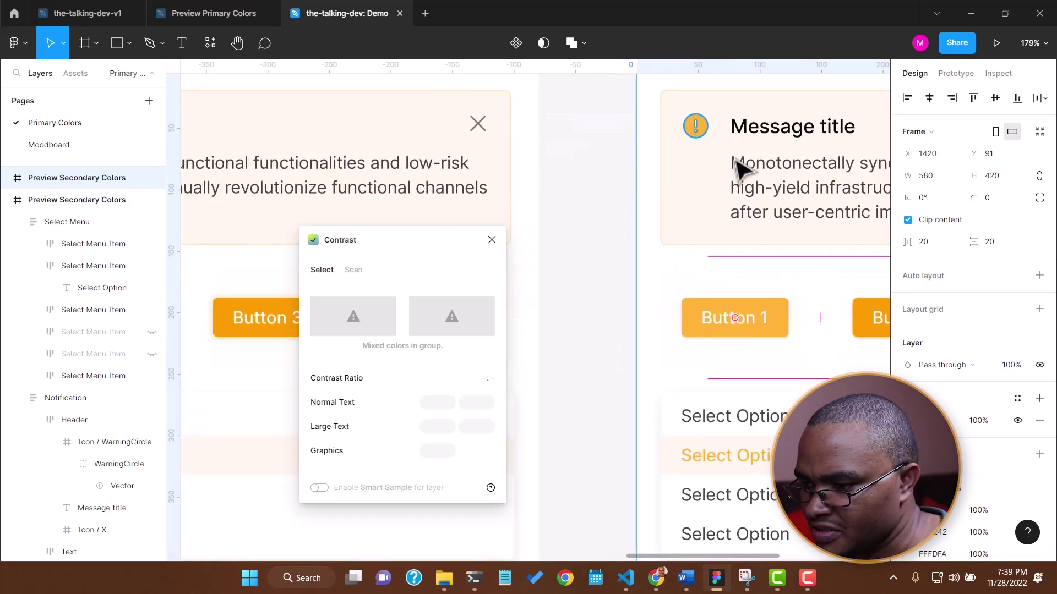
pyautogui.keyDown('ctrl'); pyautogui.click(696, 126); pyautogui.keyUp('ctrl')
pyautogui.scroll(6, 686, 96)
pyautogui.scroll(4, 688, 102)
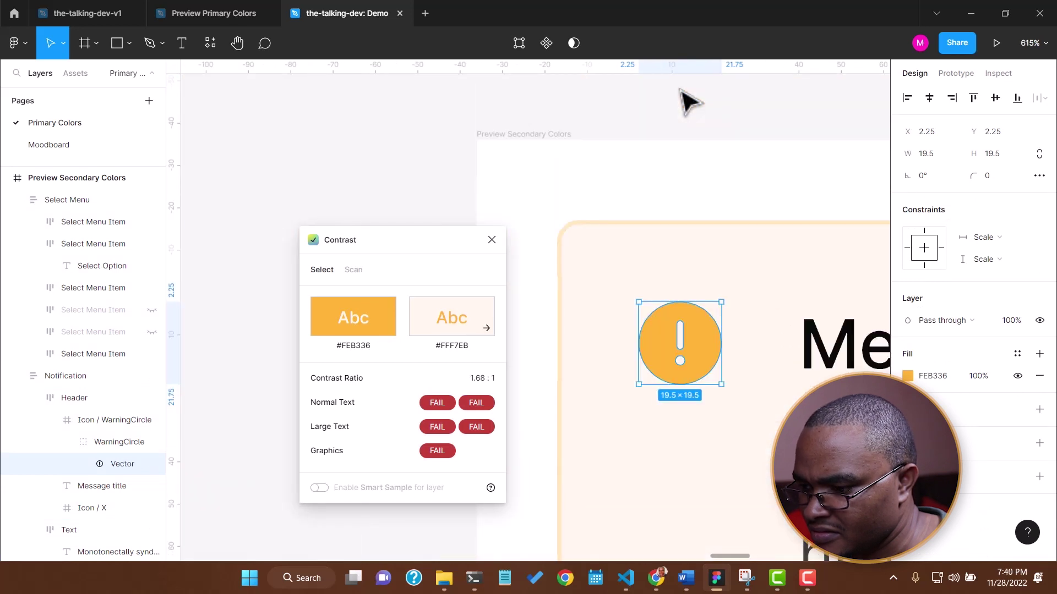
pyautogui.click(685, 350)
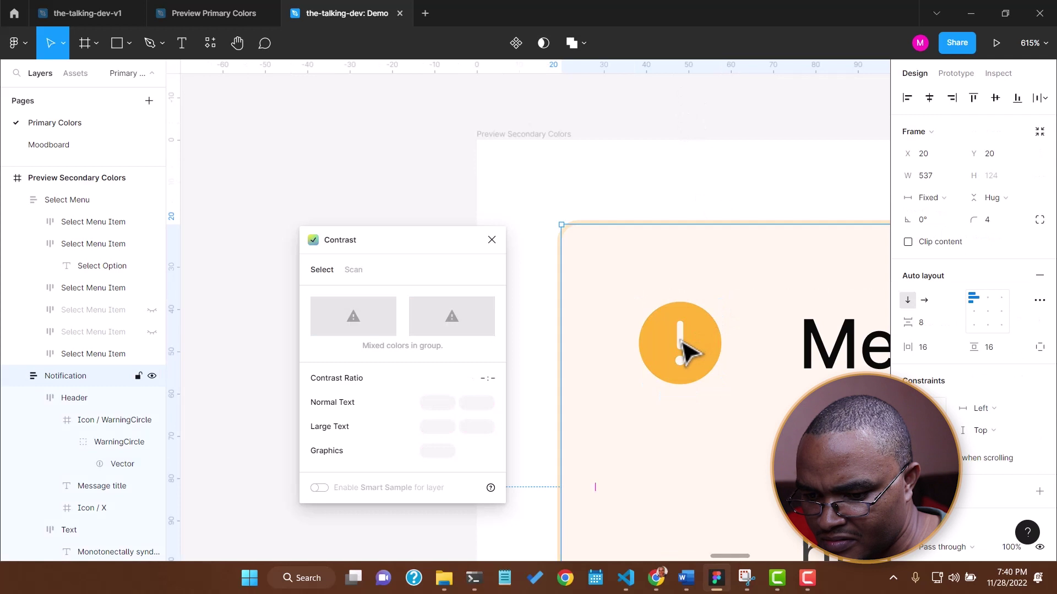
pyautogui.doubleClick(685, 350)
pyautogui.keyDown('ctrl'); pyautogui.click(685, 349); pyautogui.keyUp('ctrl')
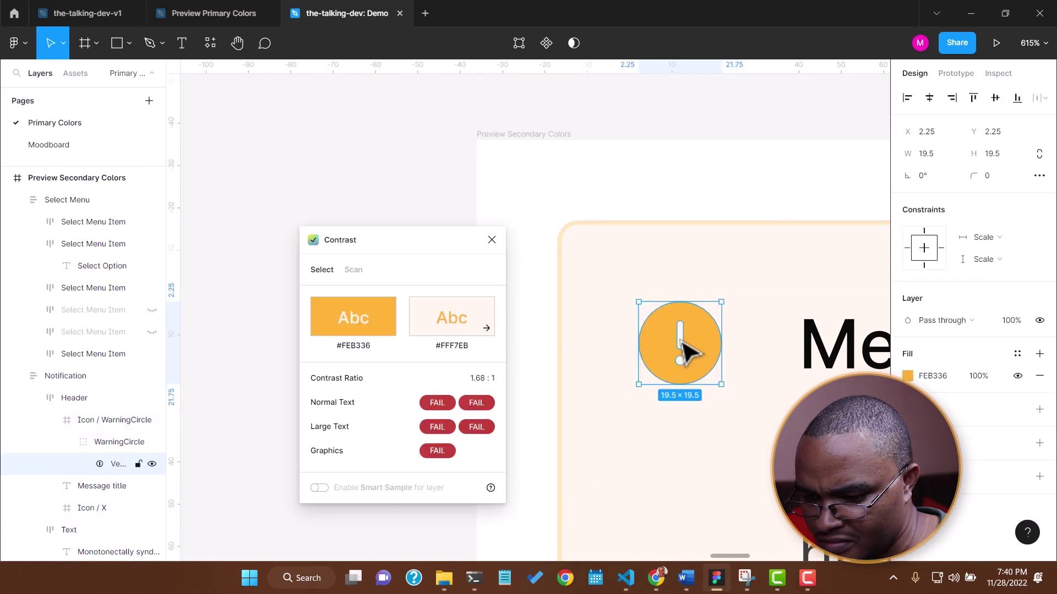
pyautogui.doubleClick(685, 350)
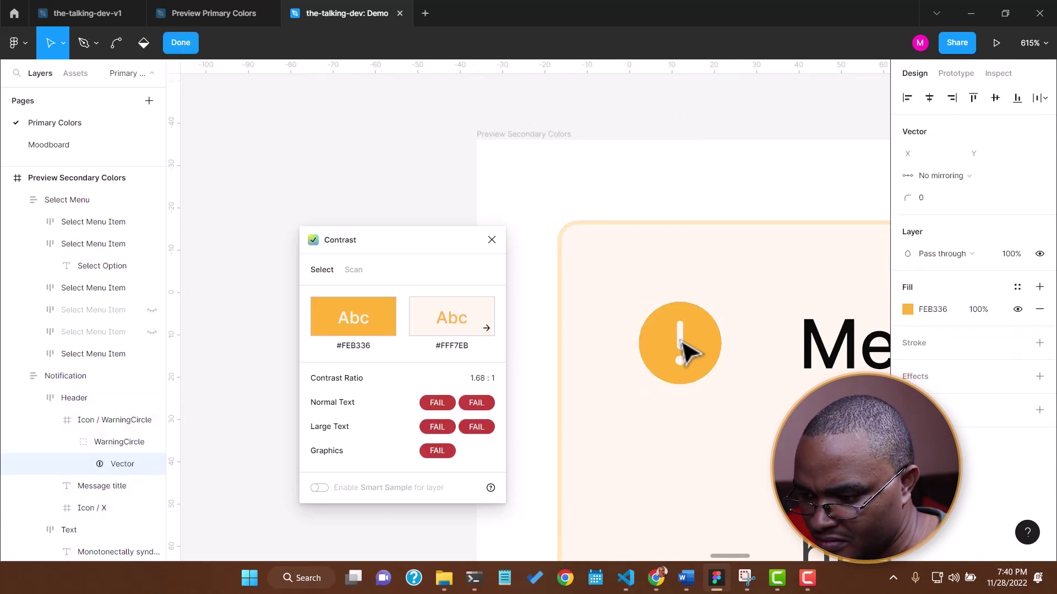
pyautogui.scroll(3, 685, 371)
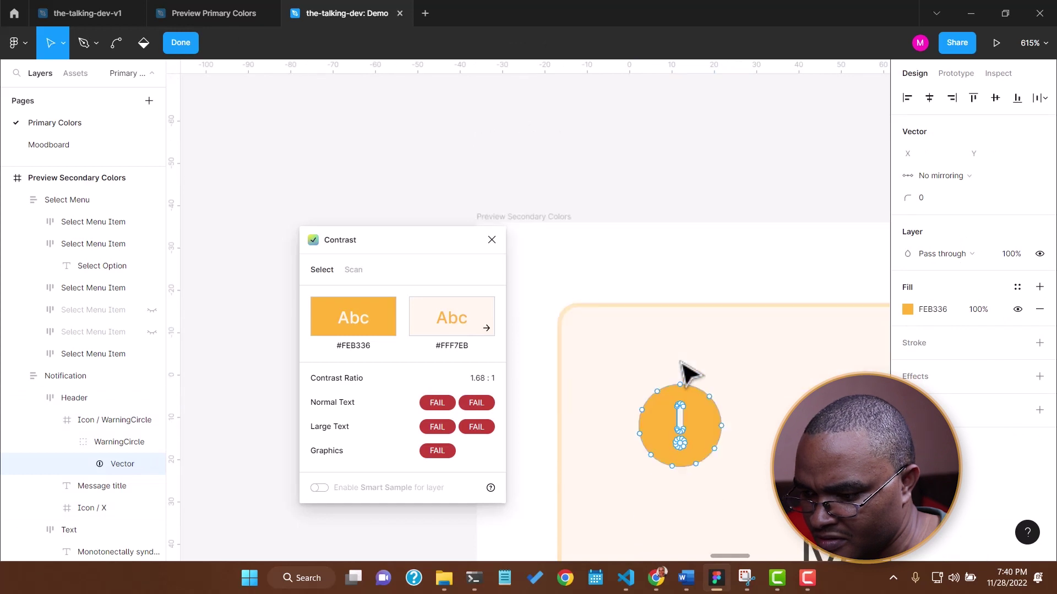
pyautogui.scroll(-10, 772, 300)
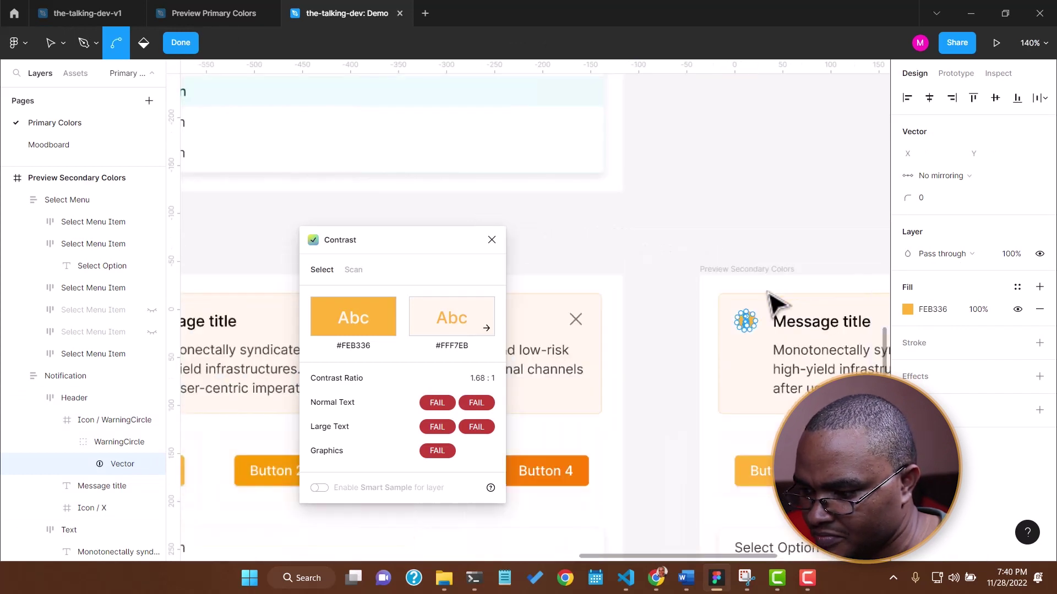
pyautogui.scroll(15, 750, 314)
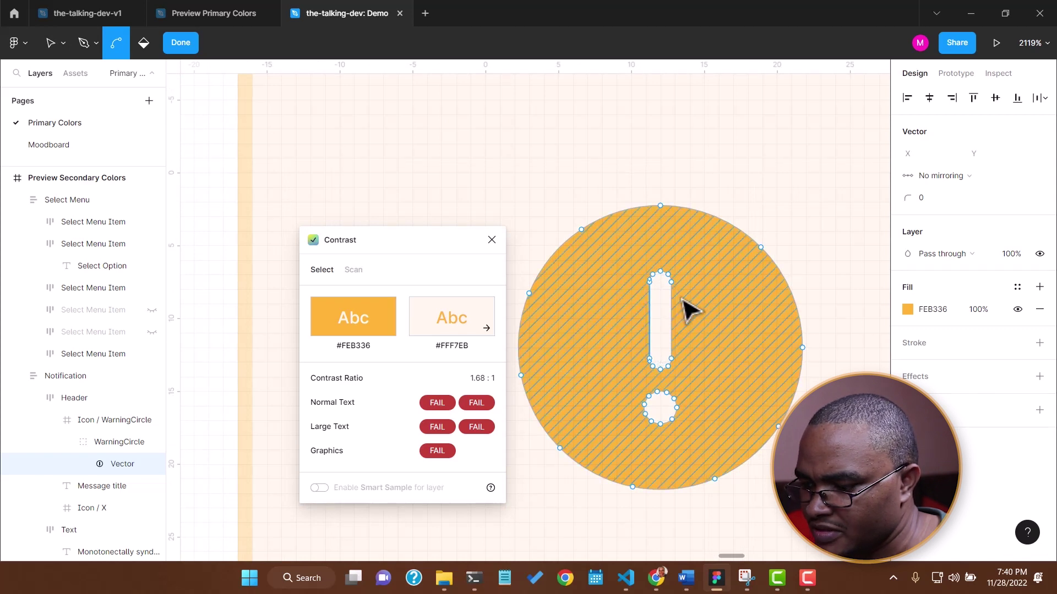
pyautogui.scroll(-5, 688, 308)
pyautogui.scroll(-5, 682, 305)
pyautogui.scroll(10, 694, 319)
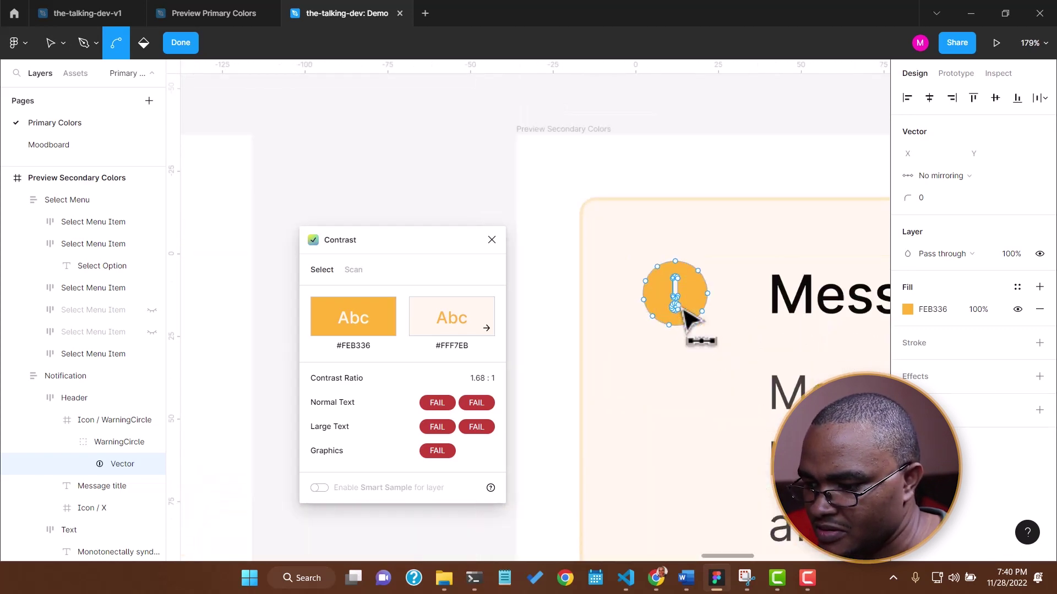
pyautogui.scroll(-5, 684, 314)
pyautogui.press('v')
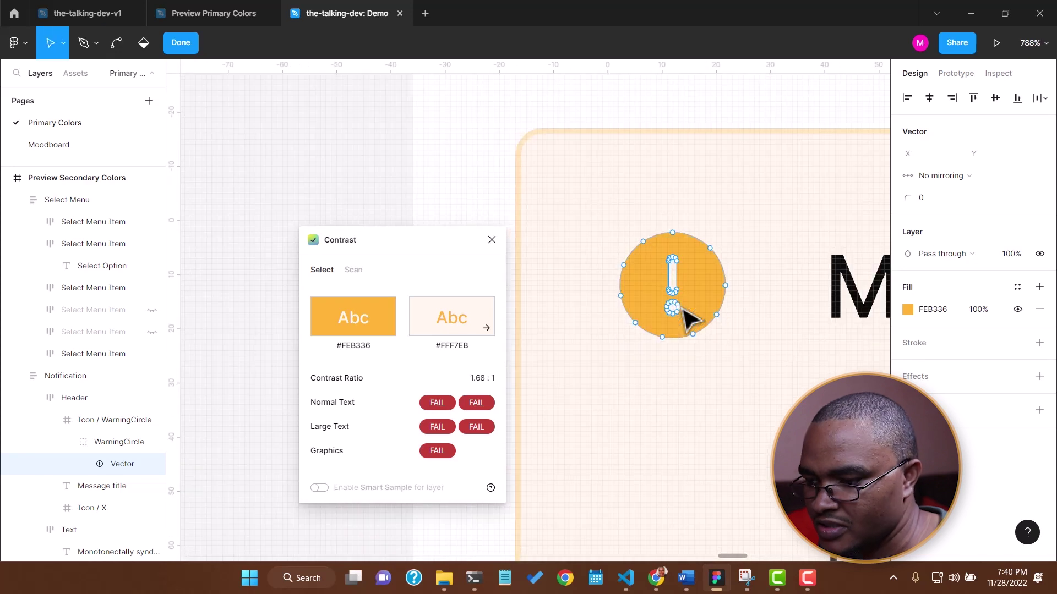
pyautogui.scroll(-10, 704, 300)
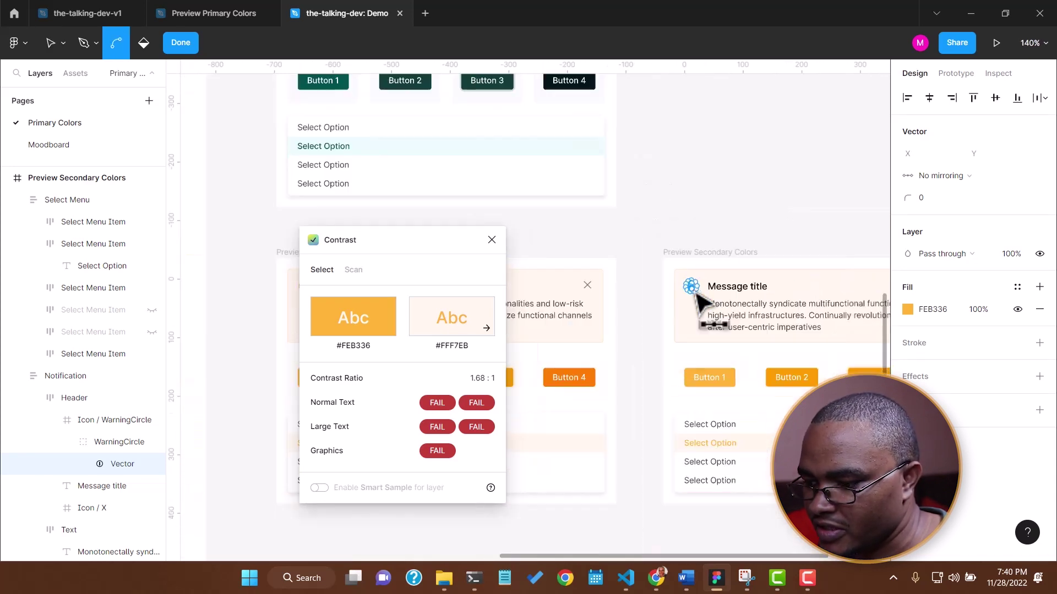
pyautogui.scroll(5, 801, 357)
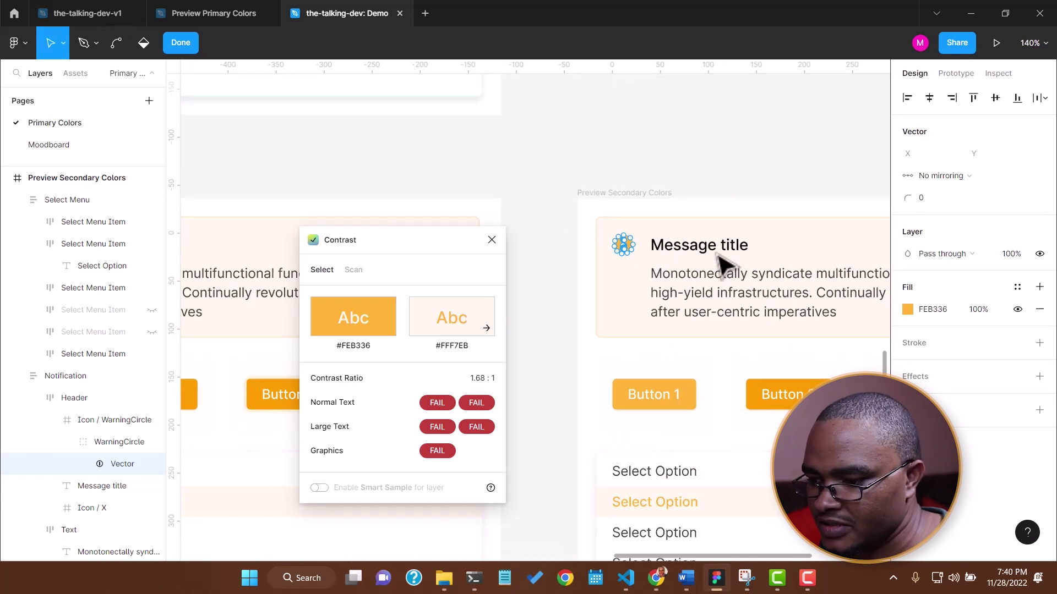
pyautogui.click(192, 44)
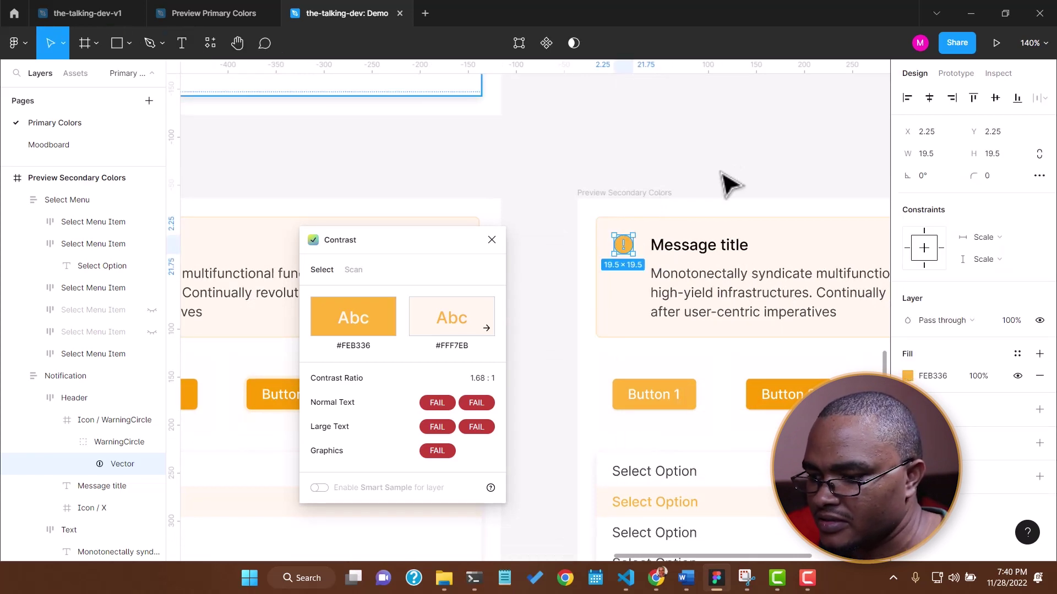
pyautogui.click(720, 181)
# - Recolor the copy's four button labels and the highlighted menu item's background with the dark green #015351 sampled from the primary palette swatches
pyautogui.scroll(4, 628, 251)
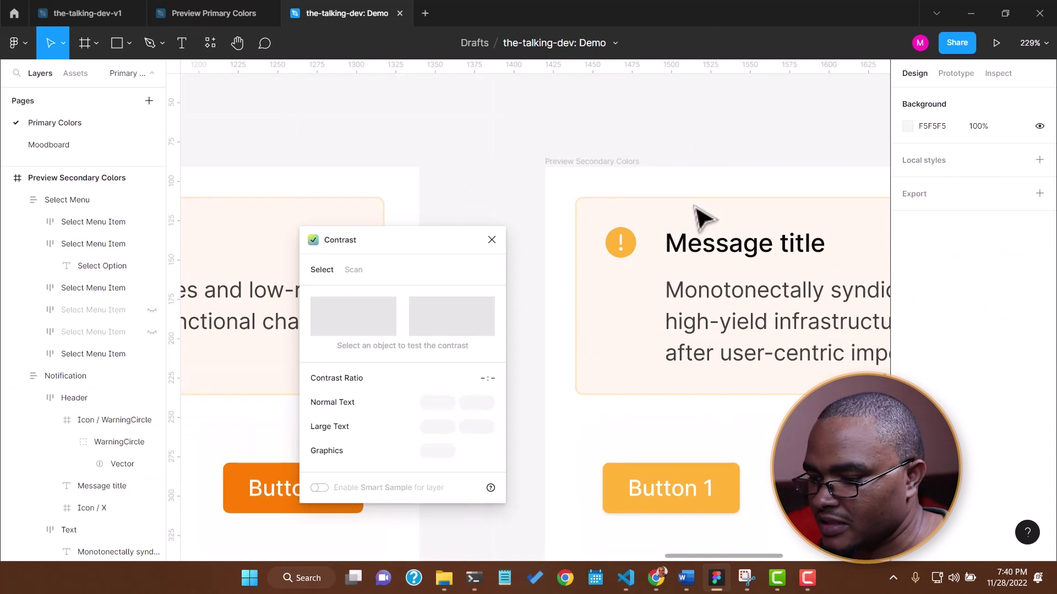
pyautogui.scroll(-10, 627, 158)
pyautogui.scroll(5, 666, 262)
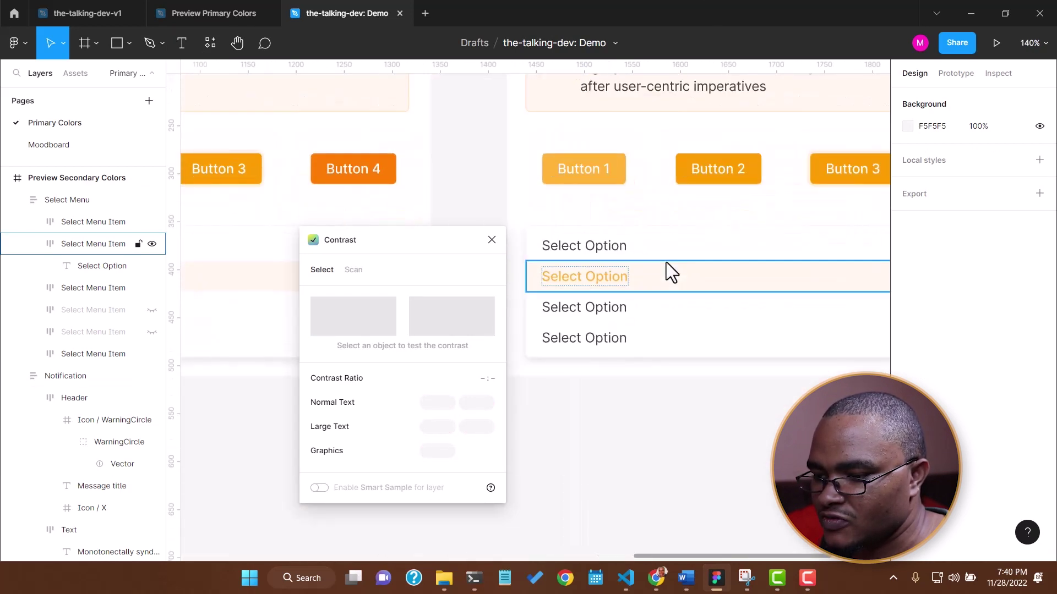
pyautogui.scroll(-6, 666, 270)
pyautogui.scroll(-2, 671, 276)
pyautogui.scroll(5, 620, 262)
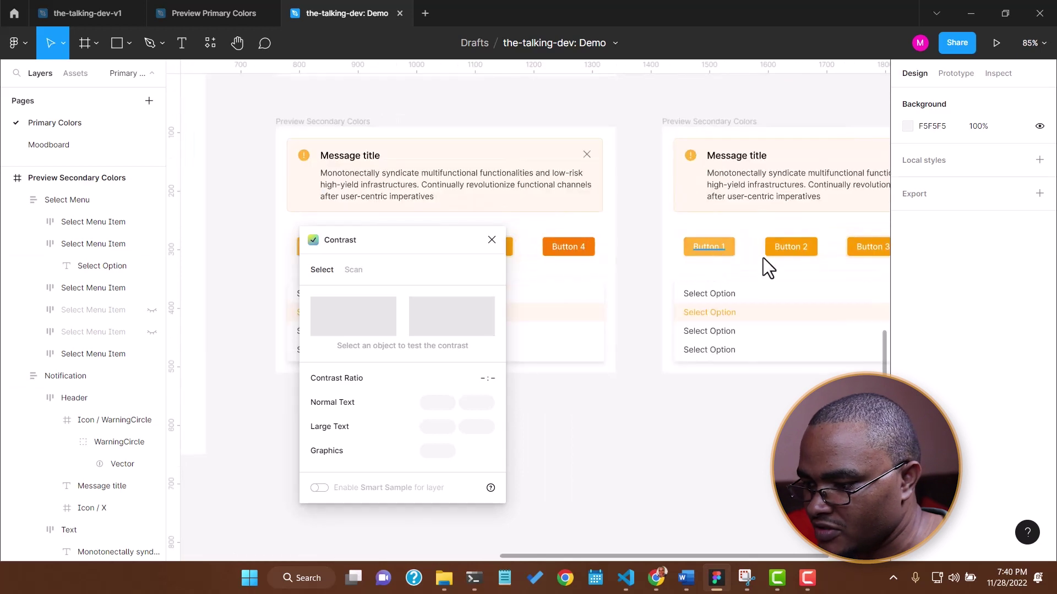
pyautogui.click(801, 249)
pyautogui.scroll(-4, 633, 284)
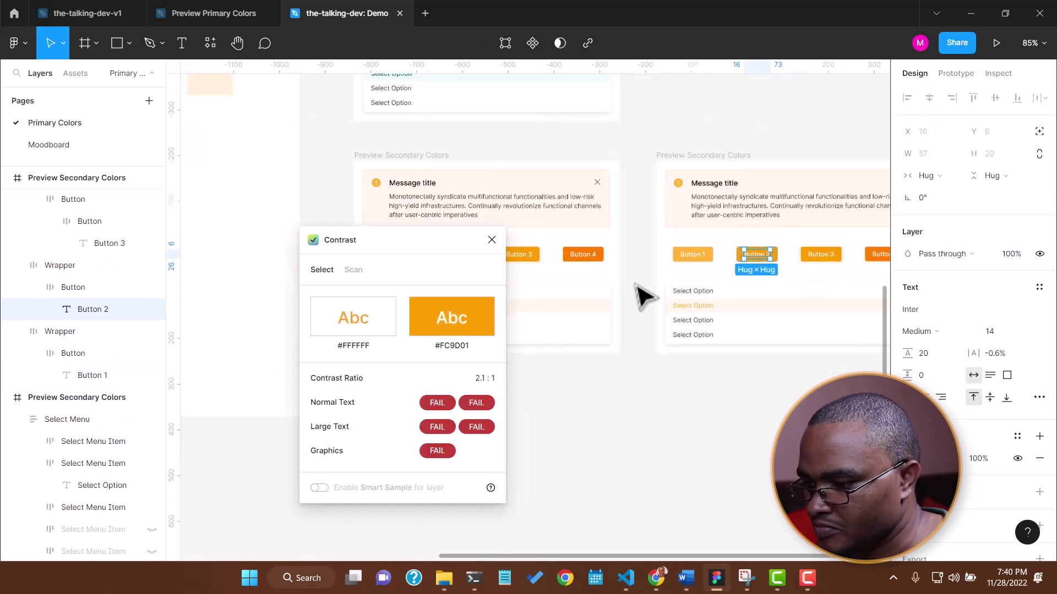
pyautogui.scroll(3, 710, 286)
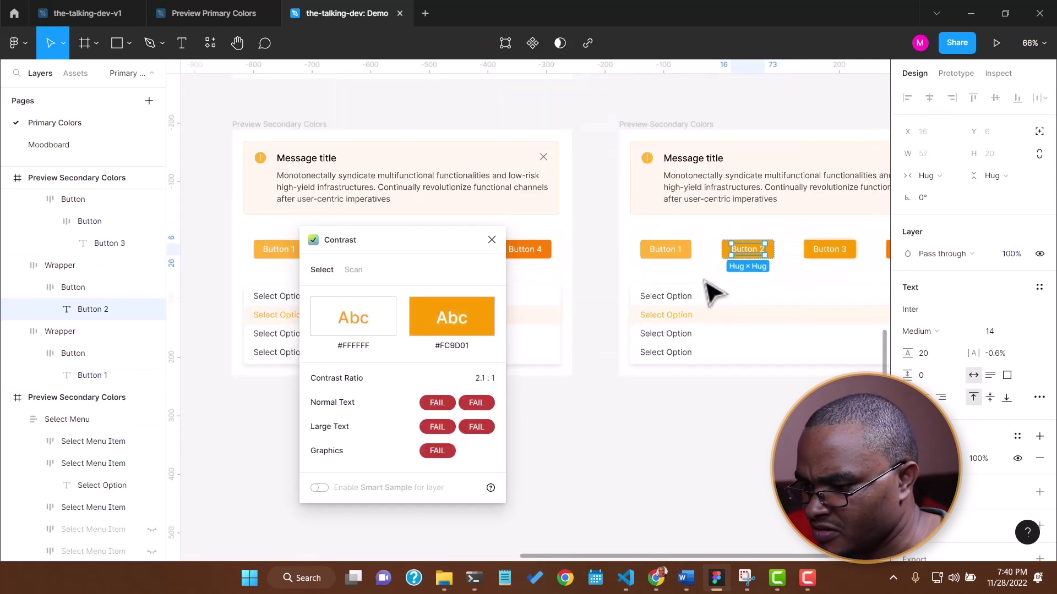
pyautogui.keyDown('shift'); pyautogui.click(669, 252); pyautogui.keyUp('shift')
pyautogui.keyDown('shift'); pyautogui.click(821, 254); pyautogui.keyUp('shift')
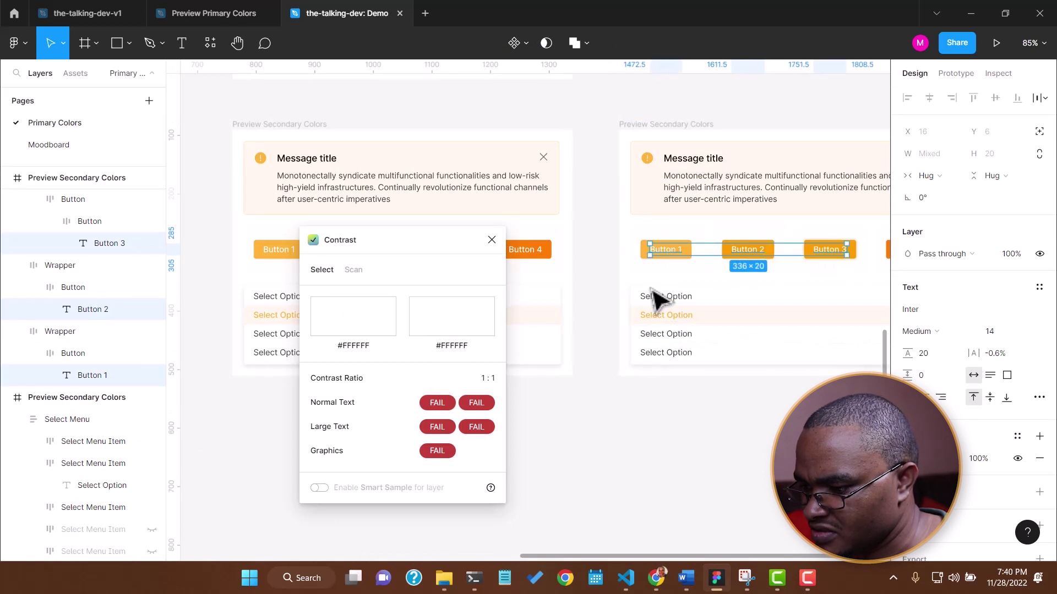
pyautogui.scroll(-6, 750, 283)
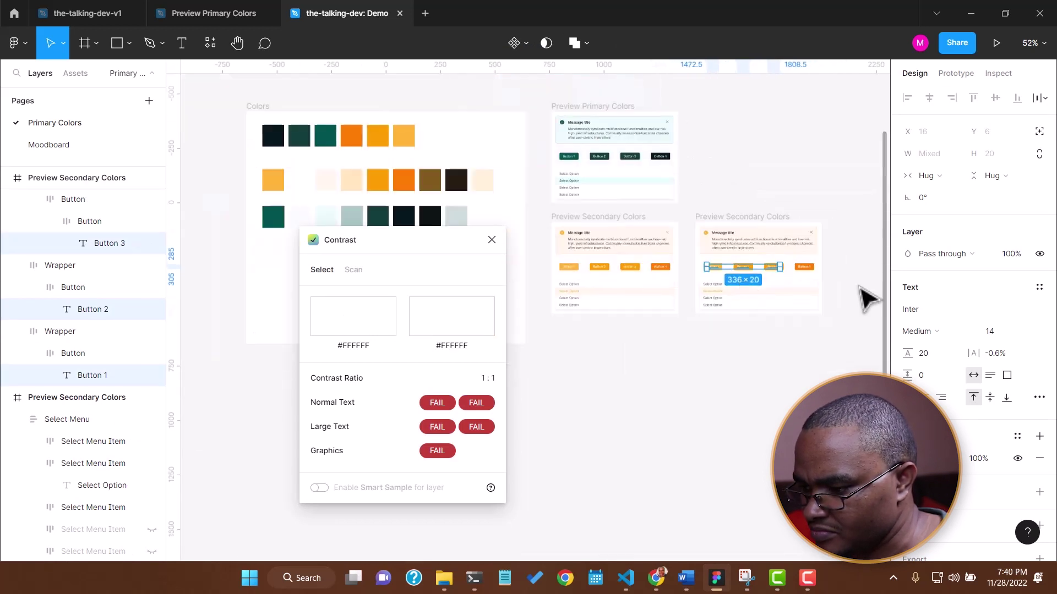
pyautogui.scroll(6, 815, 296)
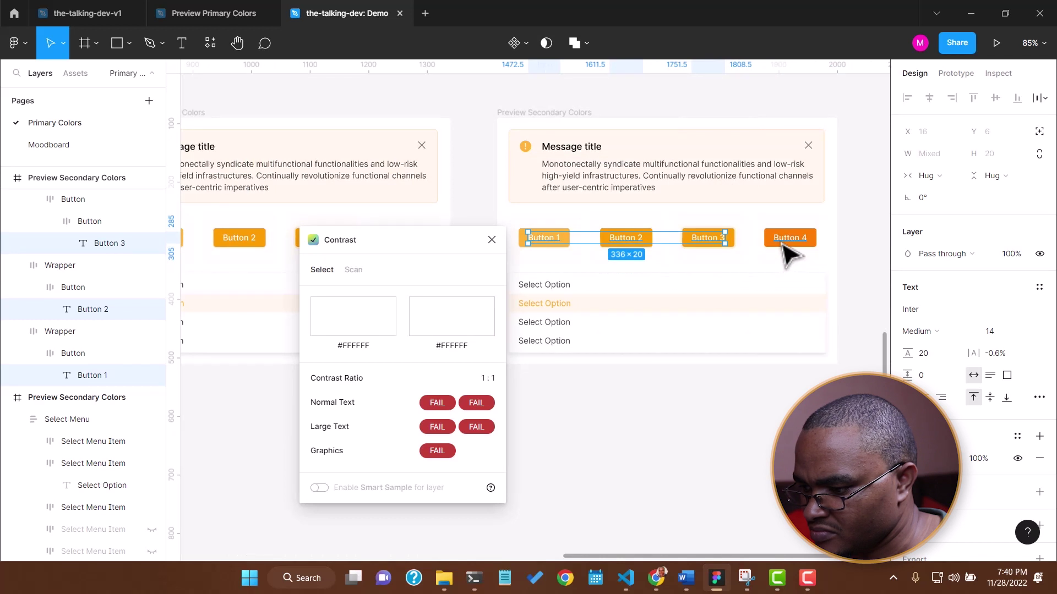
pyautogui.keyDown('shift'); pyautogui.click(782, 242); pyautogui.keyUp('shift')
pyautogui.scroll(-6, 736, 307)
pyautogui.scroll(8, 733, 300)
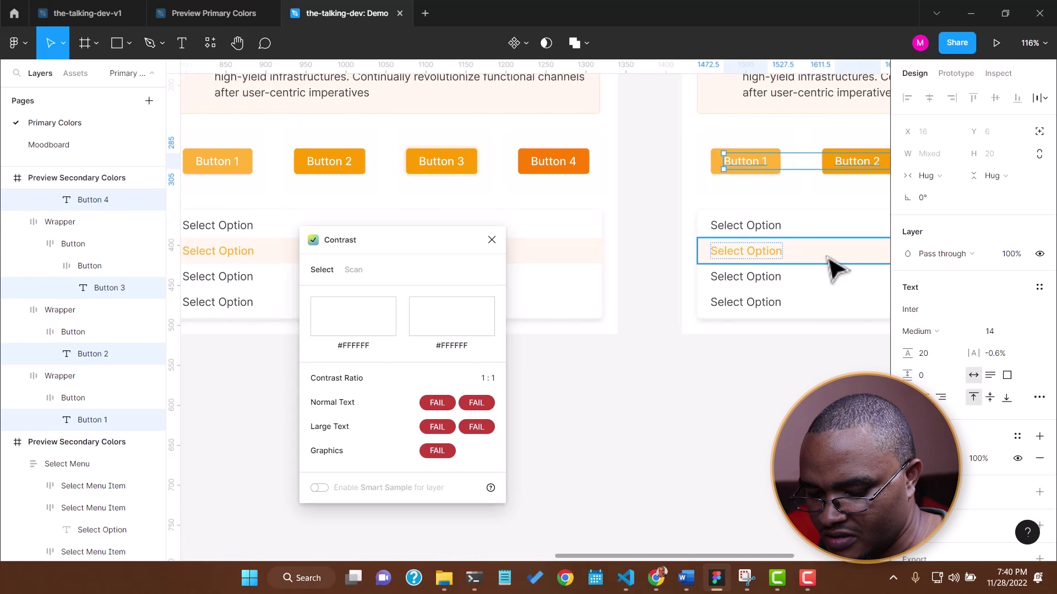
pyautogui.keyDown('shift'); pyautogui.click(842, 269); pyautogui.keyUp('shift')
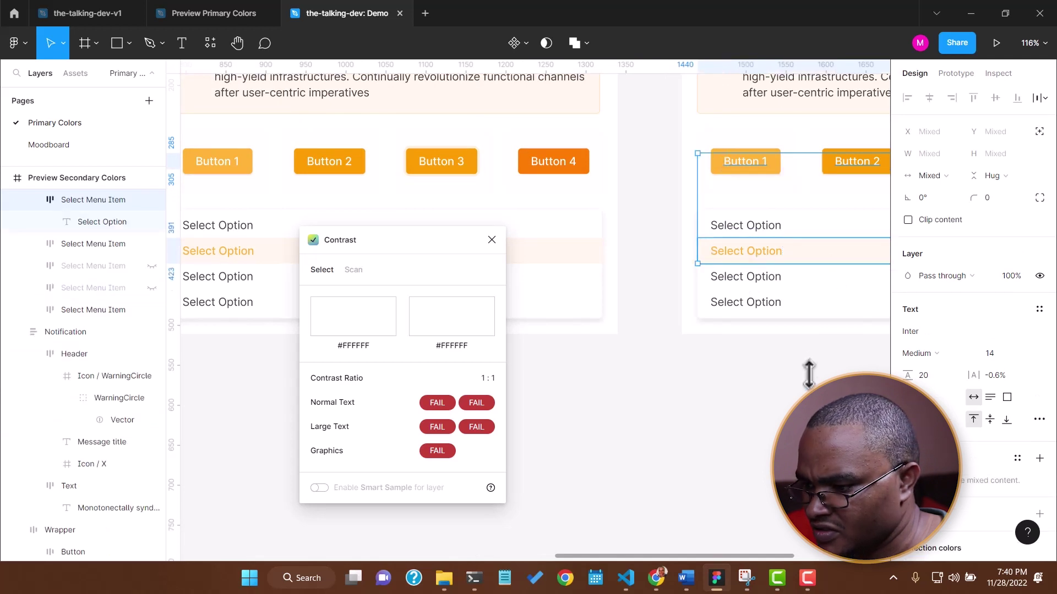
pyautogui.scroll(-8, 818, 299)
pyautogui.scroll(2, 497, 227)
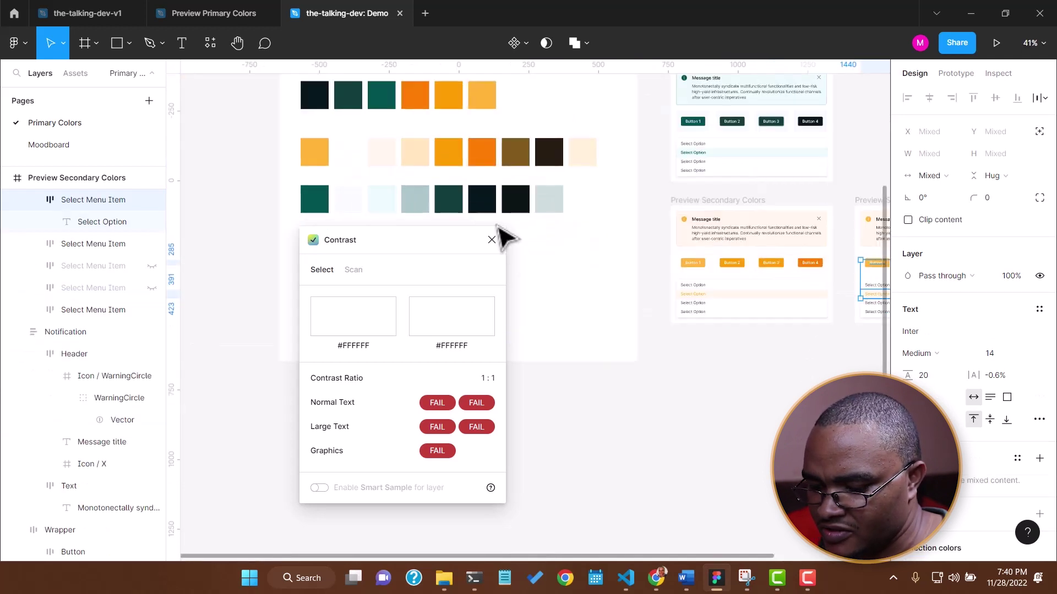
pyautogui.press('i')
pyautogui.click(314, 199)
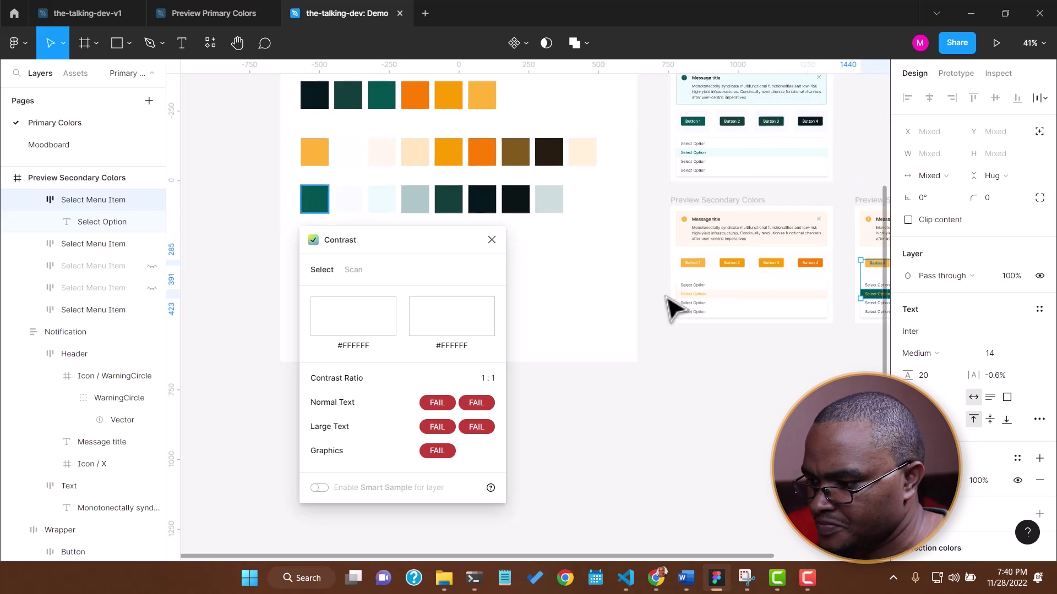
pyautogui.scroll(-4, 597, 277)
pyautogui.scroll(5, 661, 288)
pyautogui.scroll(-3, 566, 264)
pyautogui.scroll(8, 637, 270)
pyautogui.scroll(-4, 651, 282)
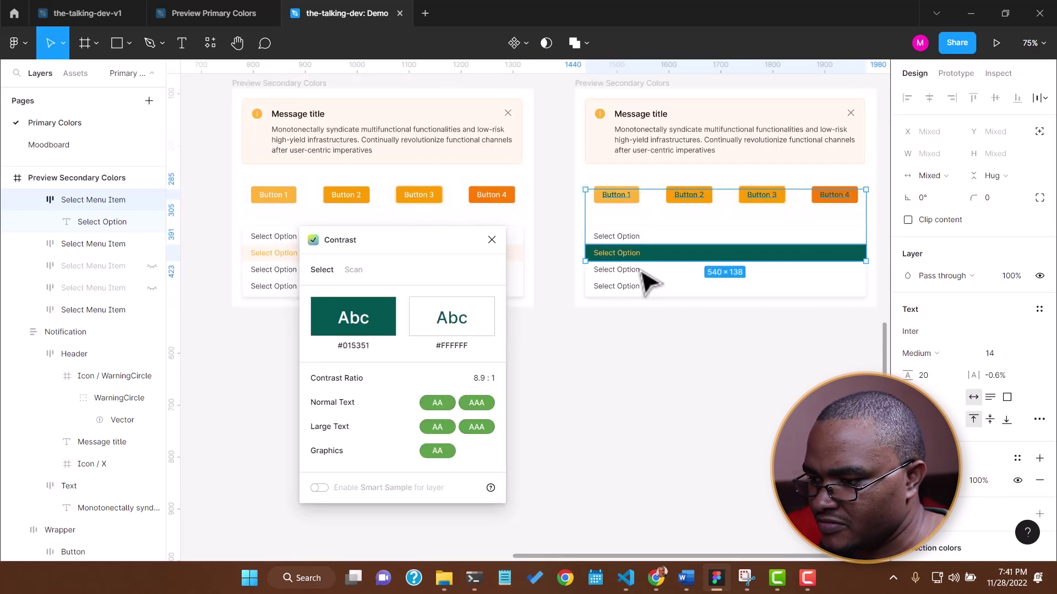
pyautogui.click(654, 403)
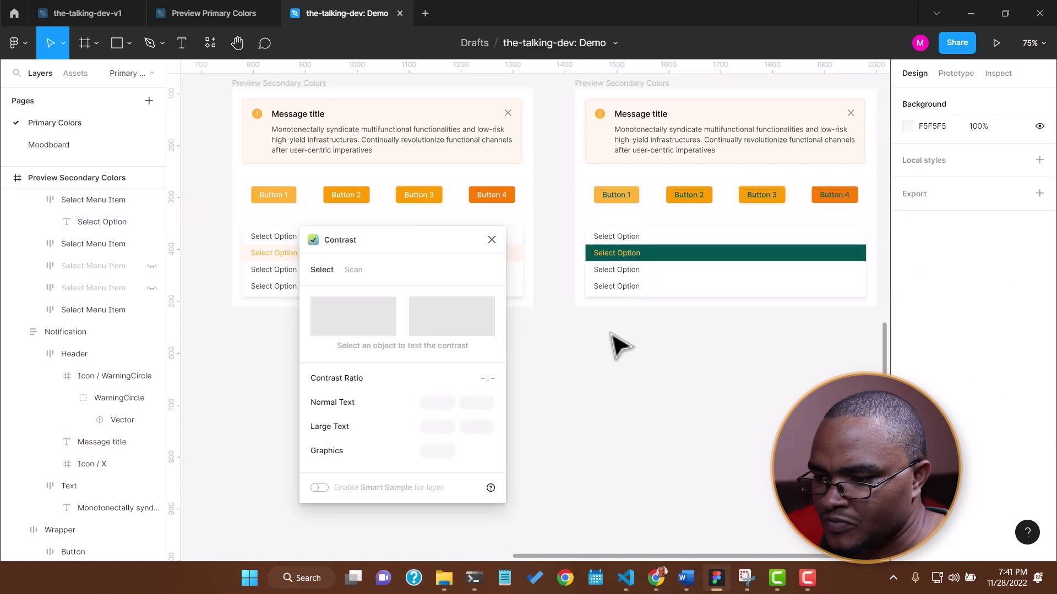
# - Check the contrast of the copy's four recolored button labels and its highlighted Select Option text
pyautogui.scroll(3, 738, 300)
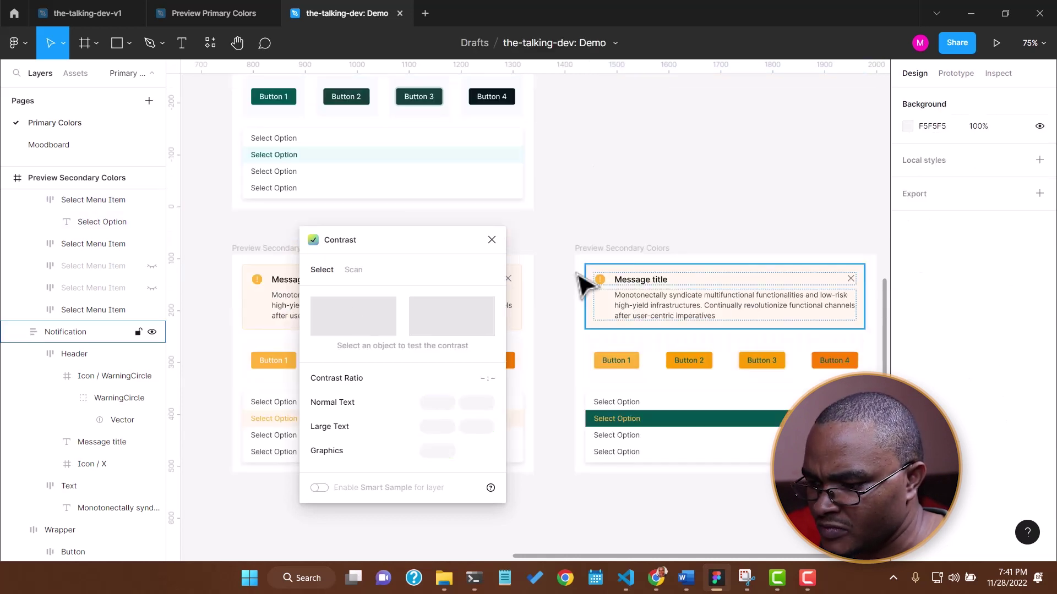
pyautogui.keyDown('ctrl'); pyautogui.click(620, 361); pyautogui.keyUp('ctrl')
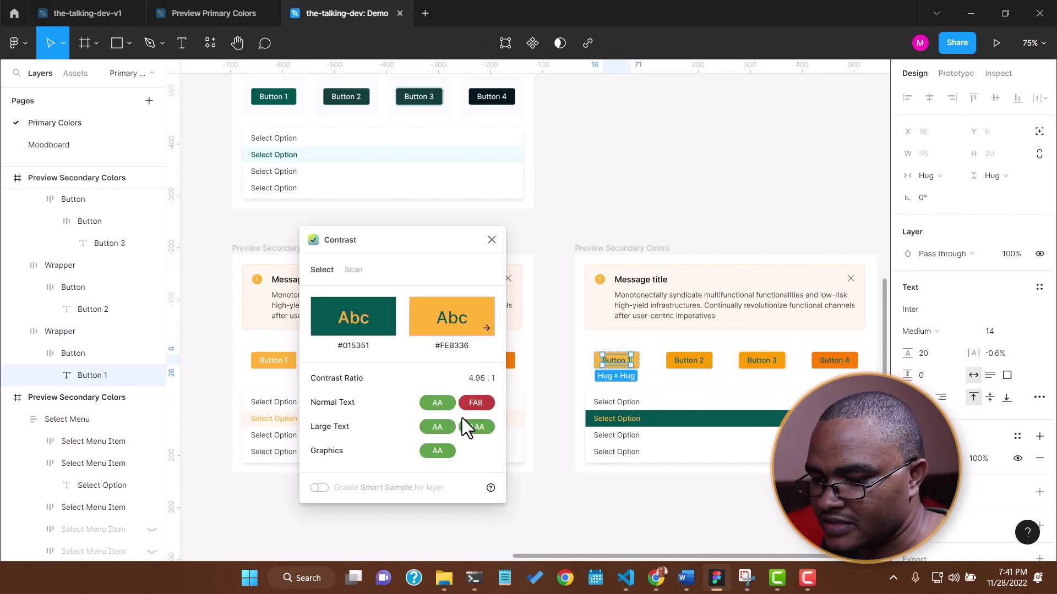
pyautogui.keyDown('ctrl'); pyautogui.click(689, 360); pyautogui.keyUp('ctrl')
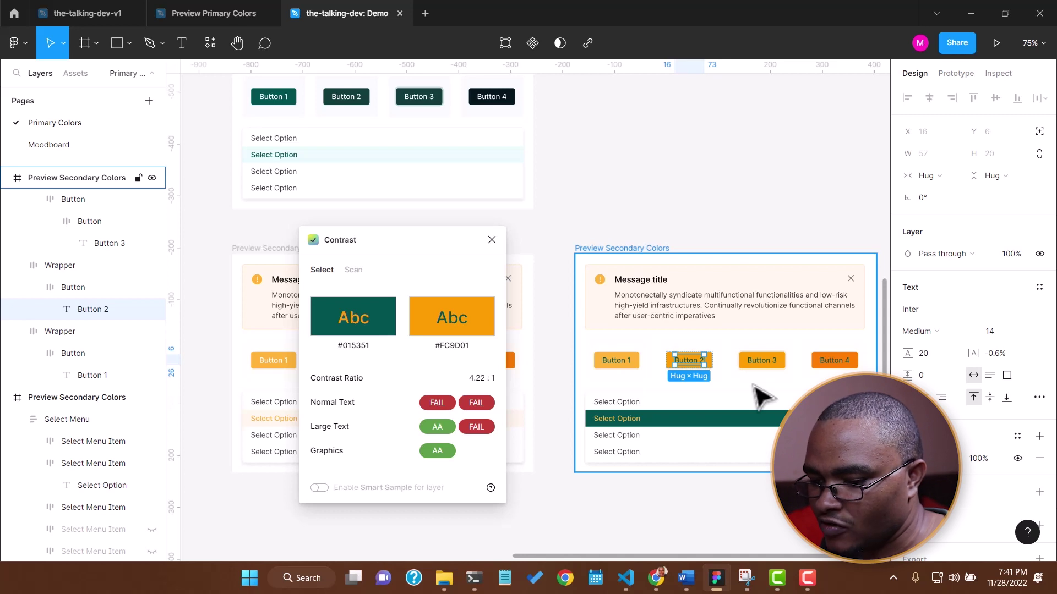
pyautogui.keyDown('ctrl'); pyautogui.click(762, 364); pyautogui.keyUp('ctrl')
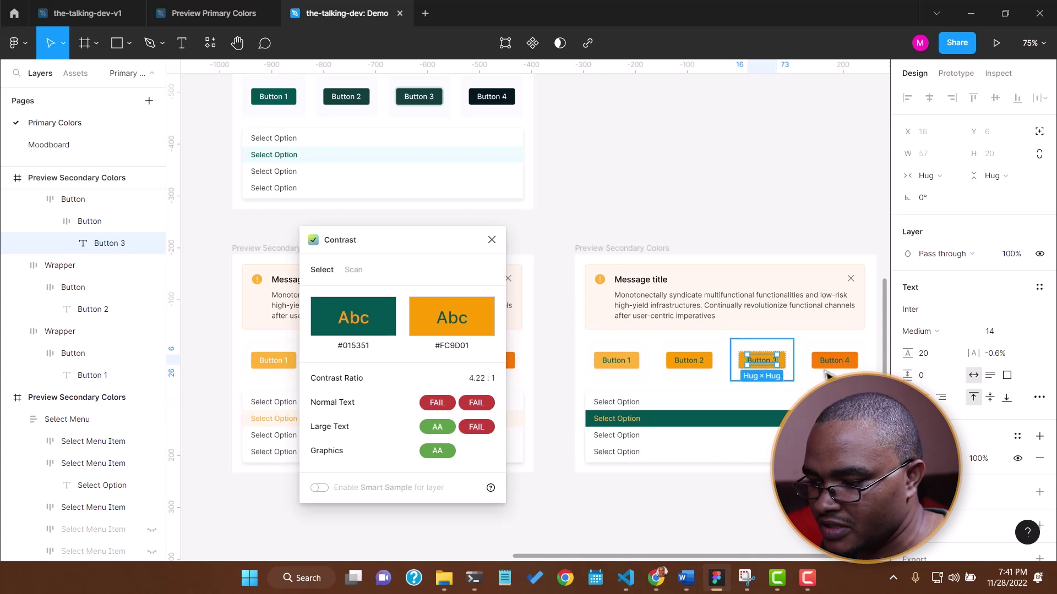
pyautogui.keyDown('ctrl'); pyautogui.click(832, 362); pyautogui.keyUp('ctrl')
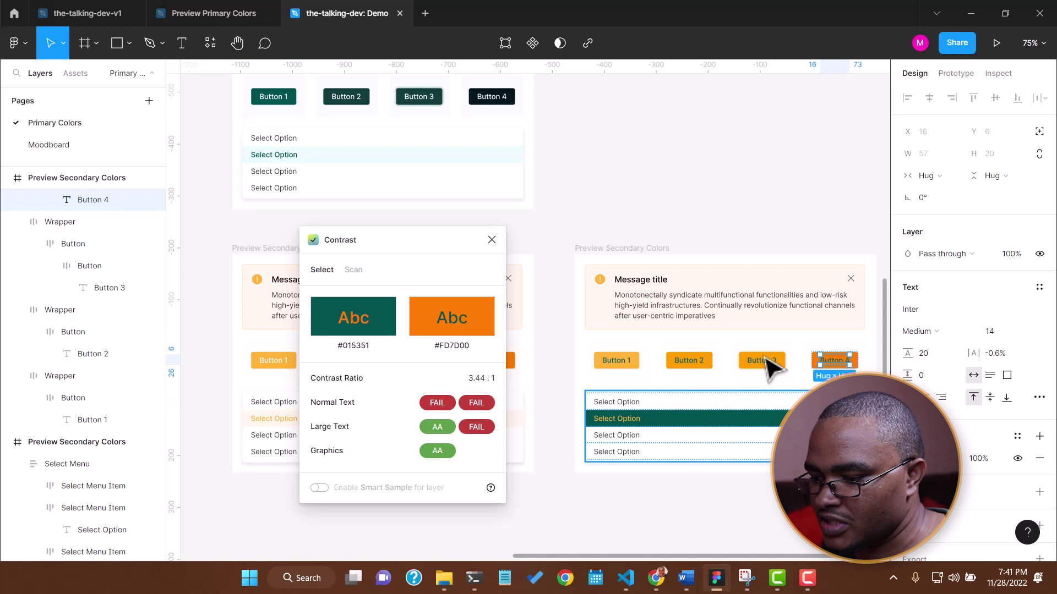
pyautogui.keyDown('ctrl'); pyautogui.click(626, 421); pyautogui.keyUp('ctrl')
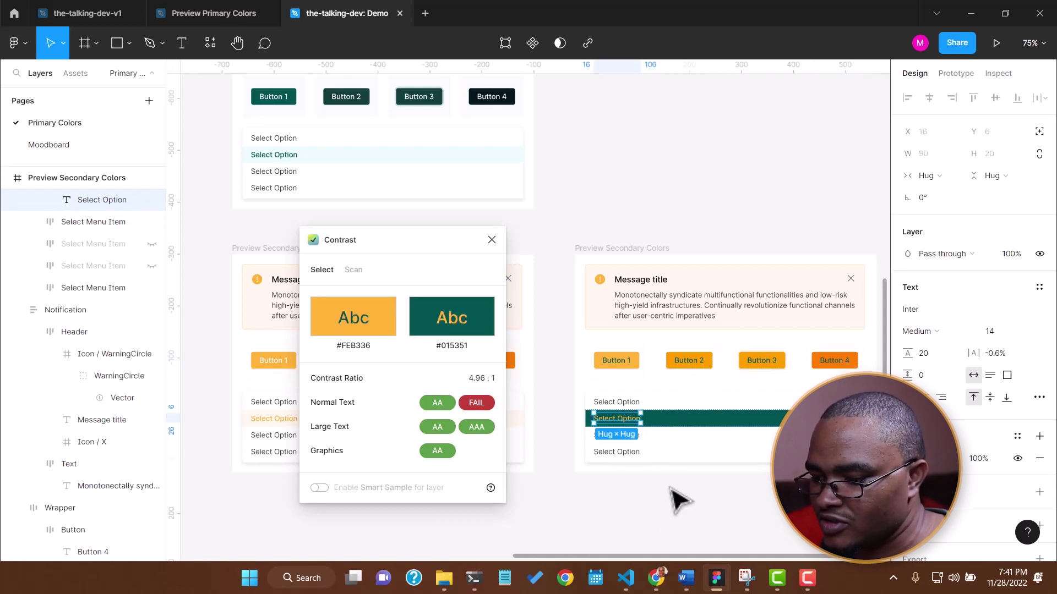
pyautogui.scroll(-3, 750, 420)
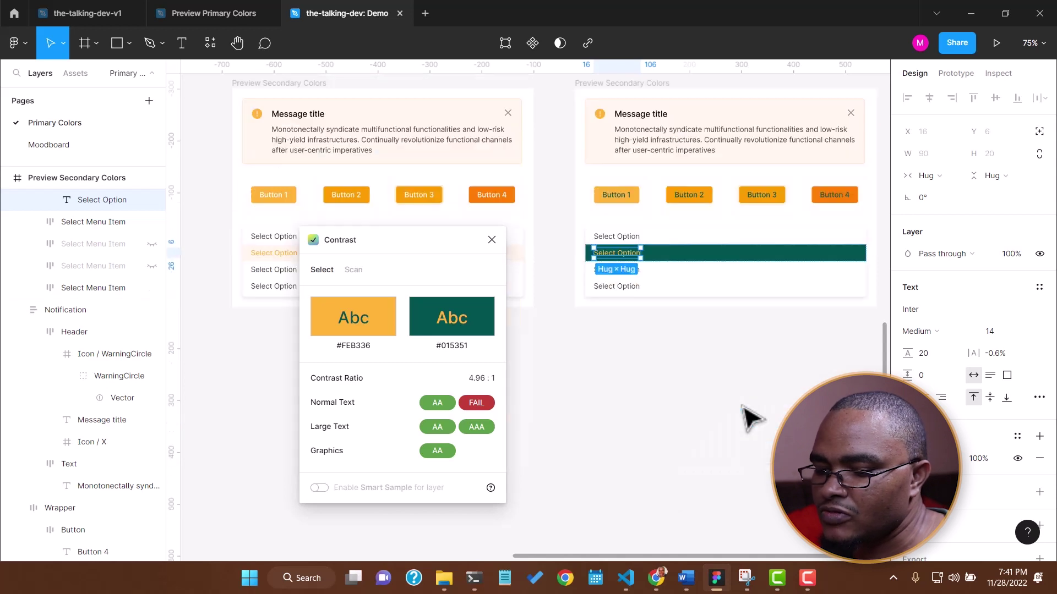
# - Scan the copied Preview Secondary Colors frame for contrast issues and review the list of flagged layers
pyautogui.scroll(2, 750, 419)
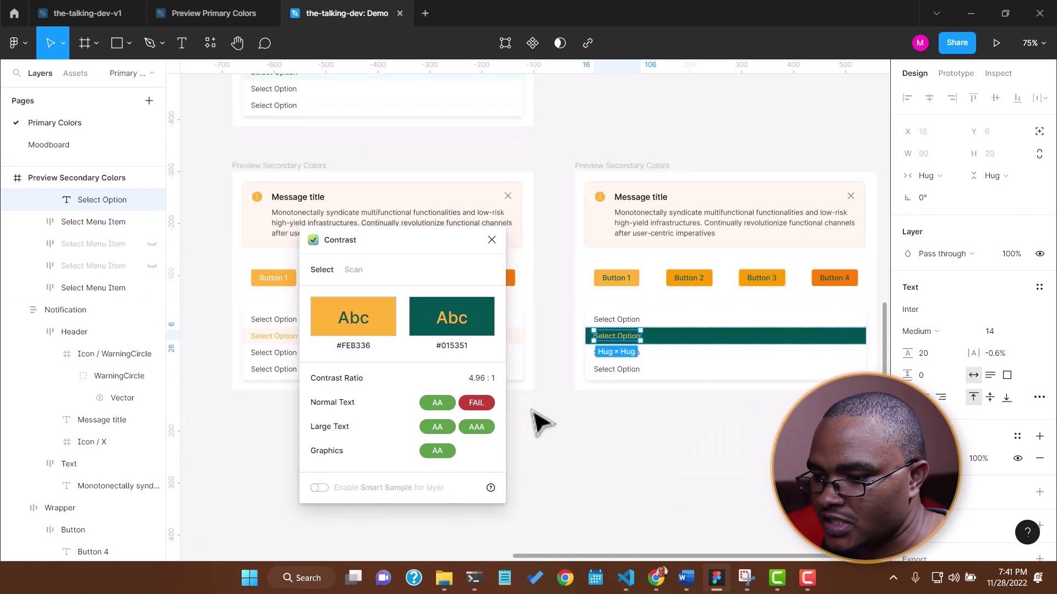
pyautogui.click(709, 258)
pyautogui.click(353, 270)
pyautogui.click(403, 388)
pyautogui.scroll(-2, 353, 419)
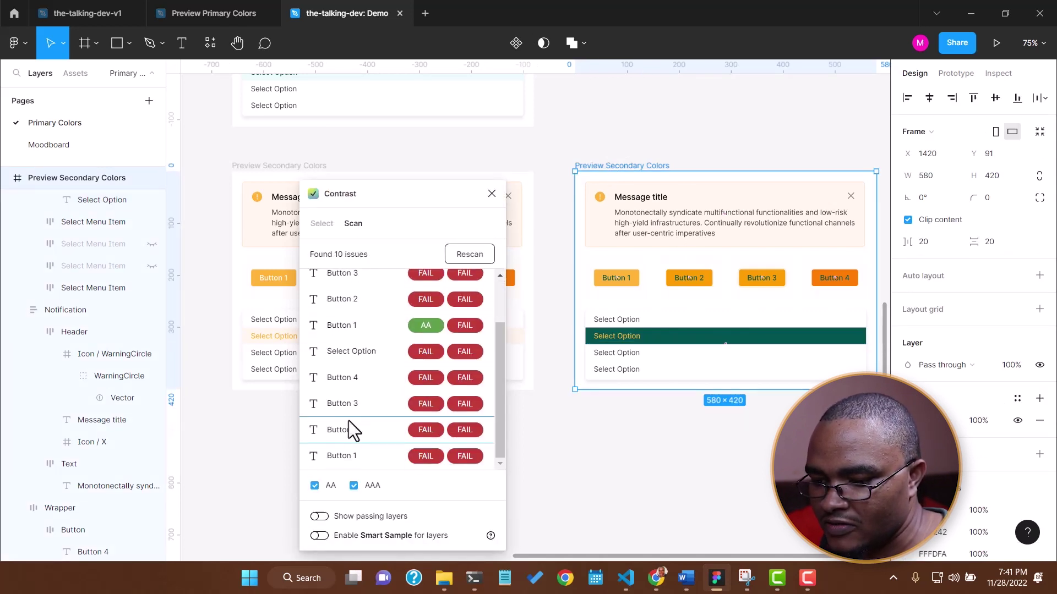
pyautogui.scroll(2, 349, 421)
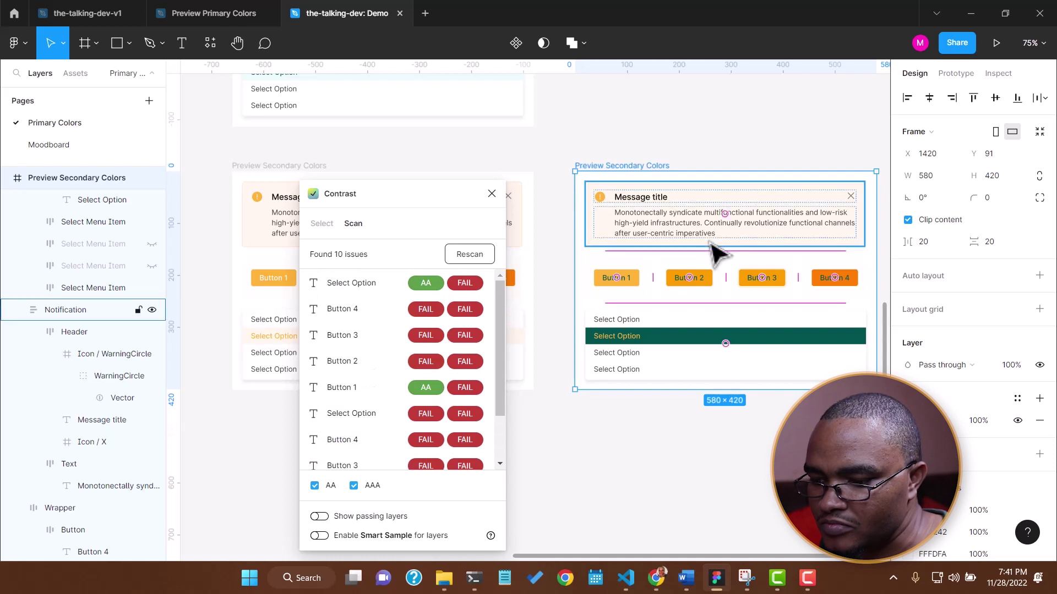
pyautogui.scroll(-2, 336, 380)
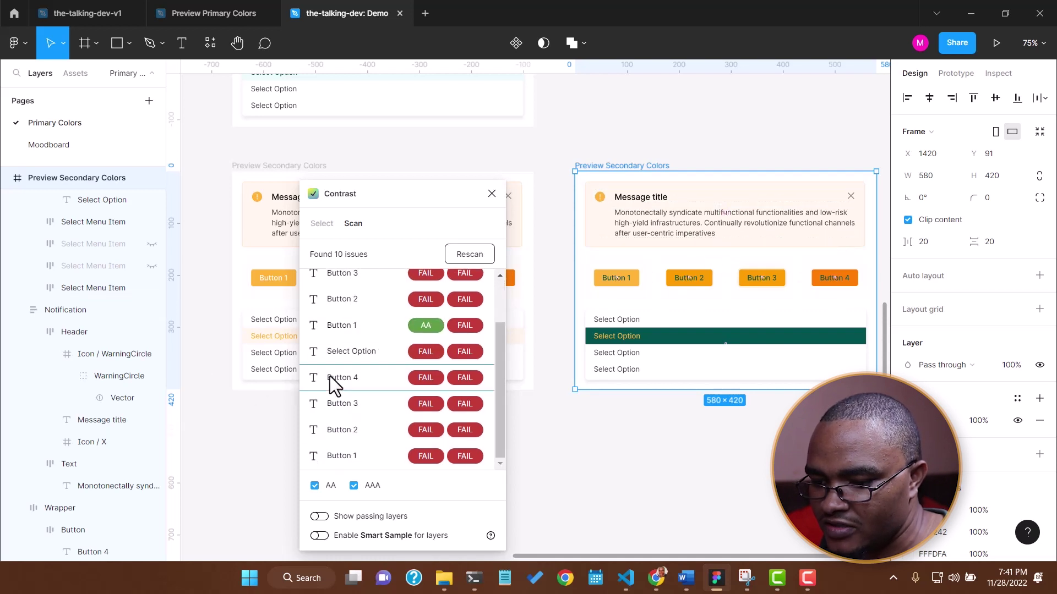
pyautogui.scroll(2, 334, 385)
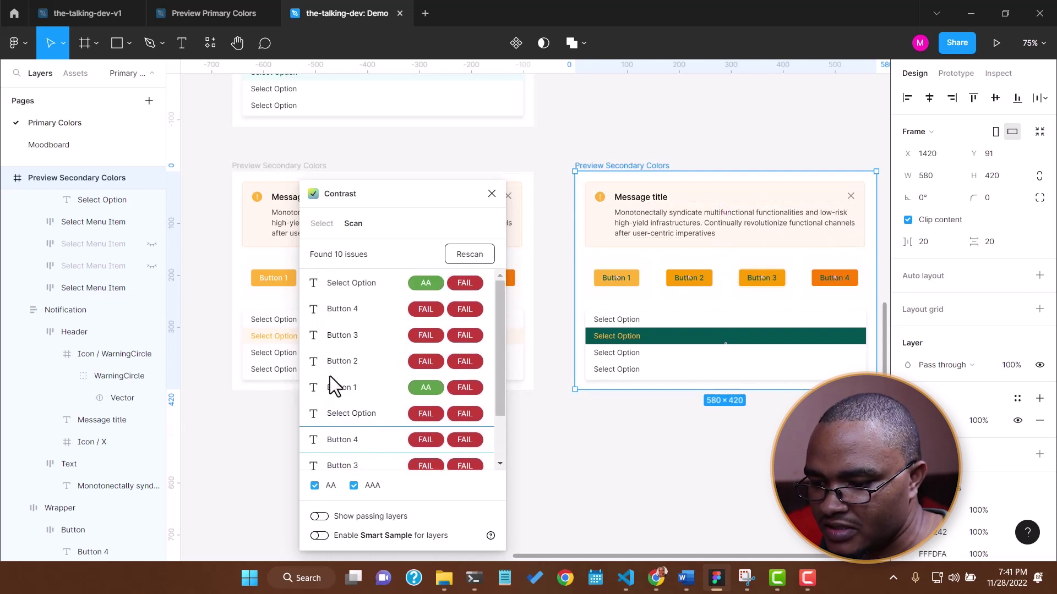
# - Locate the flagged Select Option text and the labels of Buttons 4, 3, 2 and 1 from the scan results
pyautogui.click(359, 294)
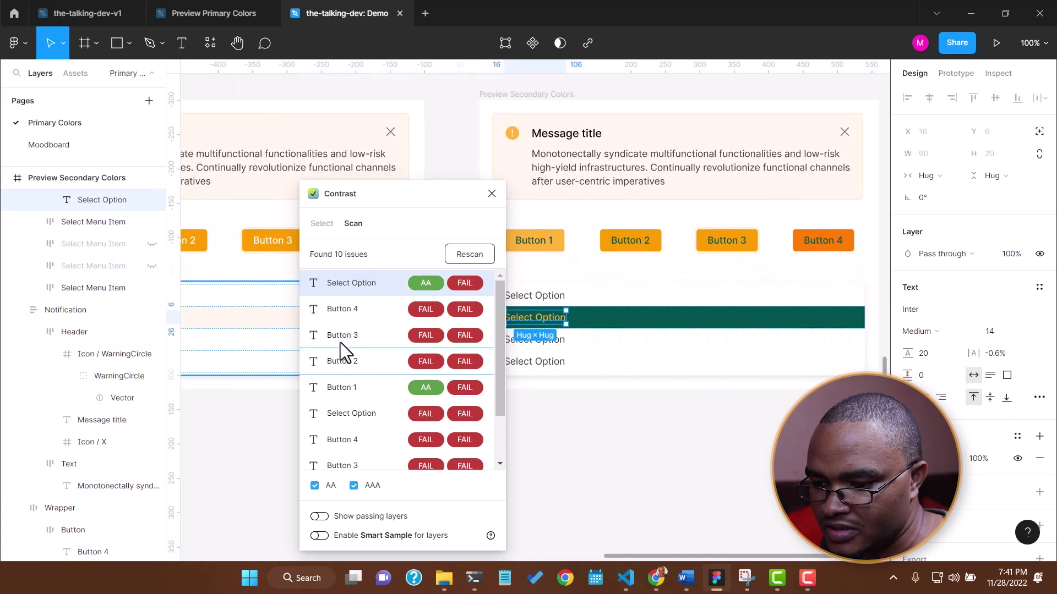
pyautogui.click(345, 303)
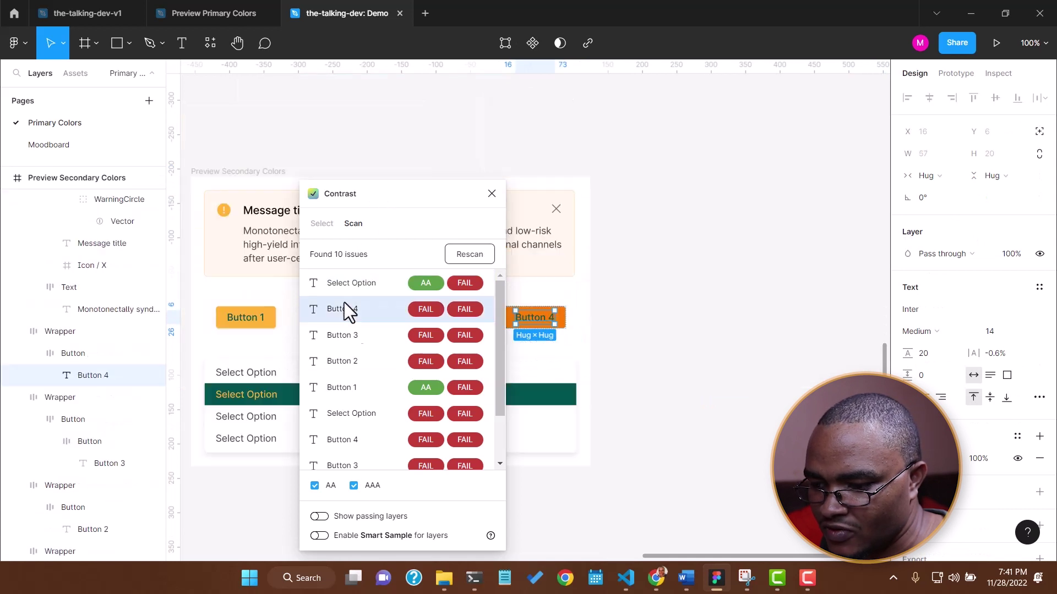
pyautogui.click(361, 332)
pyautogui.click(354, 357)
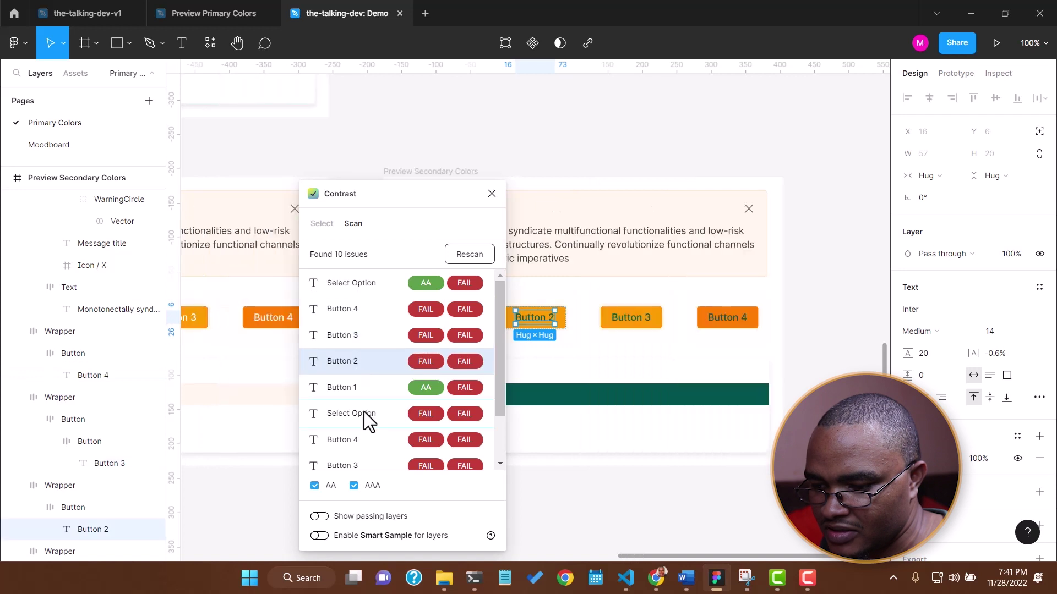
pyautogui.click(365, 390)
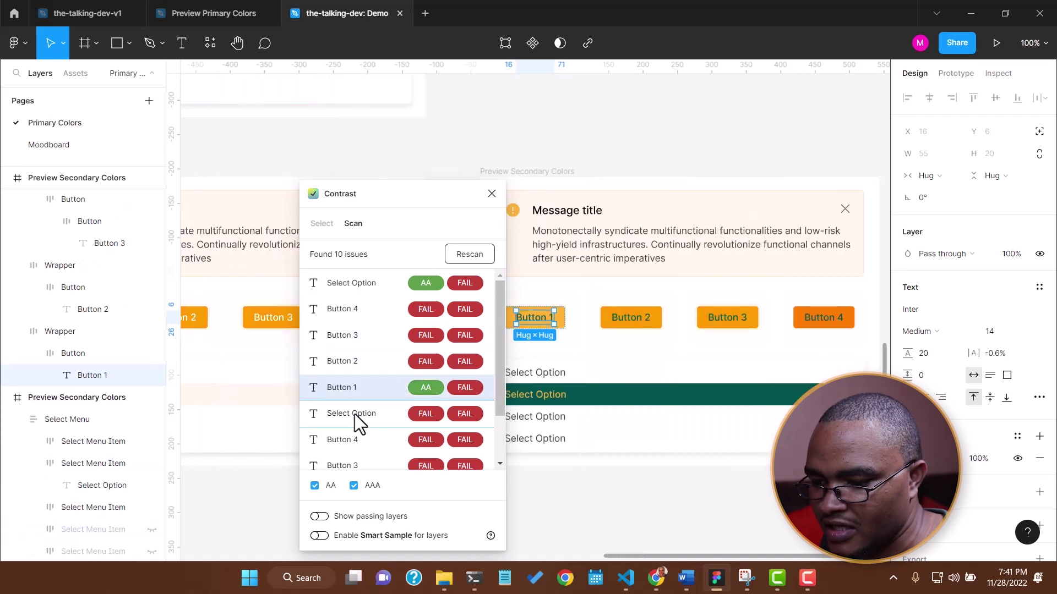
pyautogui.scroll(-2, 354, 410)
pyautogui.scroll(2, 354, 408)
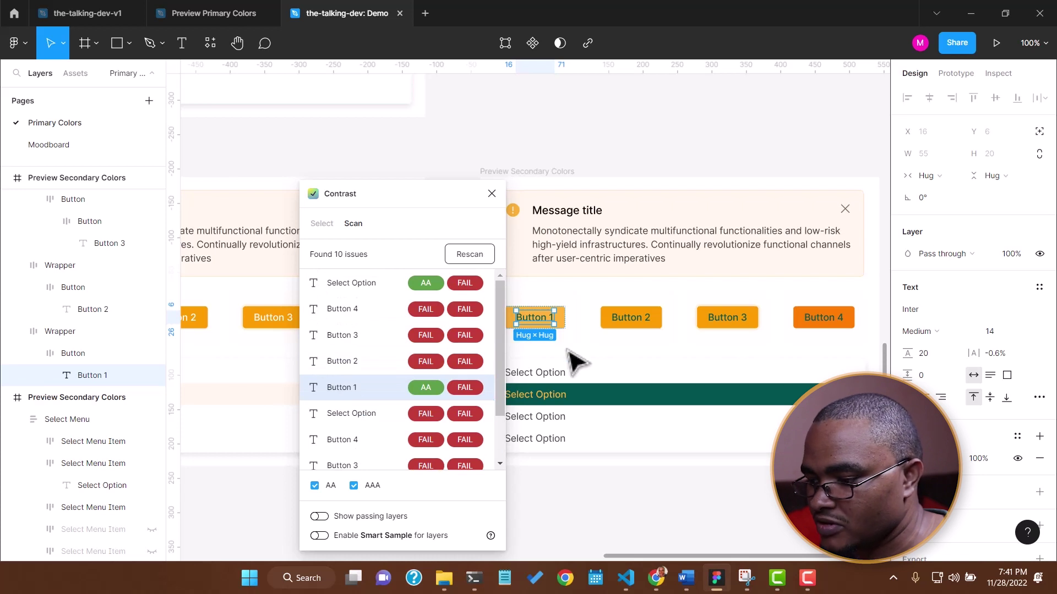
# - Recolor the copy's Button 4 background with the brown #805A1B sampled from the secondary palette swatches
pyautogui.scroll(-2, 808, 302)
pyautogui.scroll(-3, 809, 300)
pyautogui.scroll(4, 811, 298)
pyautogui.scroll(-2, 803, 286)
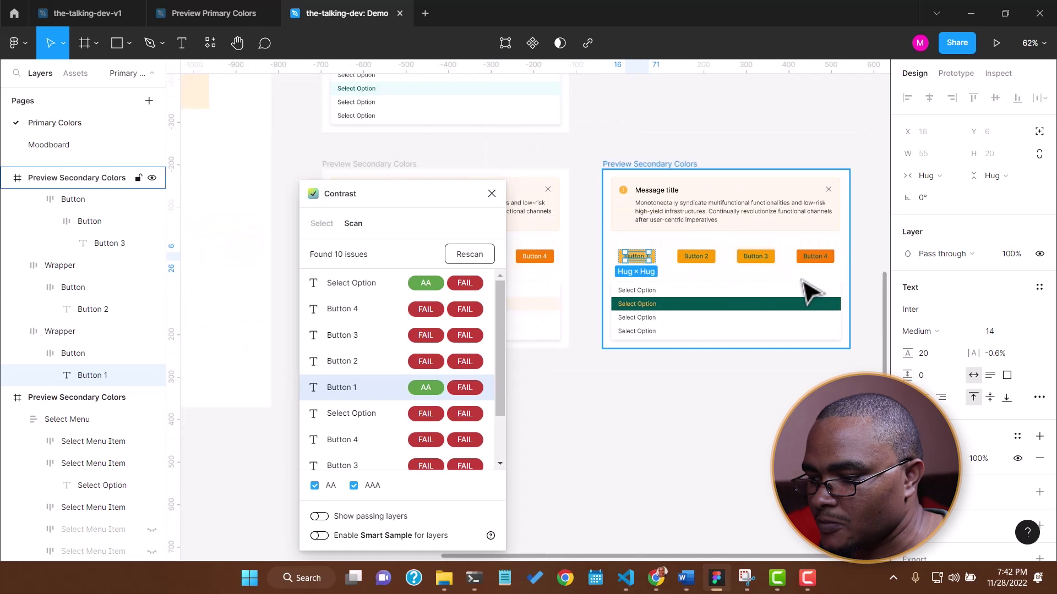
pyautogui.scroll(4, 804, 284)
pyautogui.scroll(-5, 809, 289)
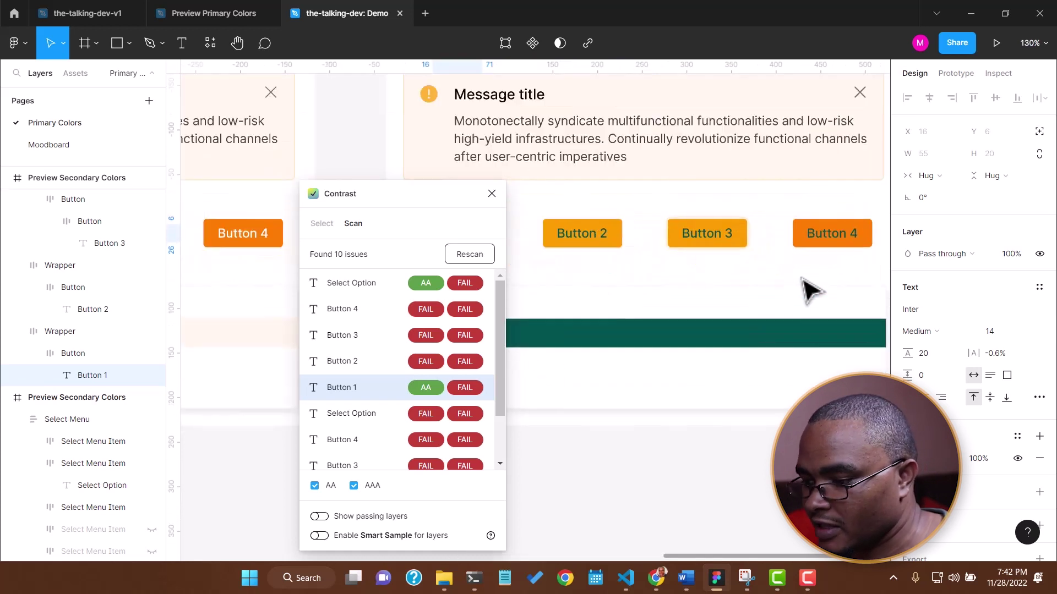
pyautogui.scroll(7, 842, 266)
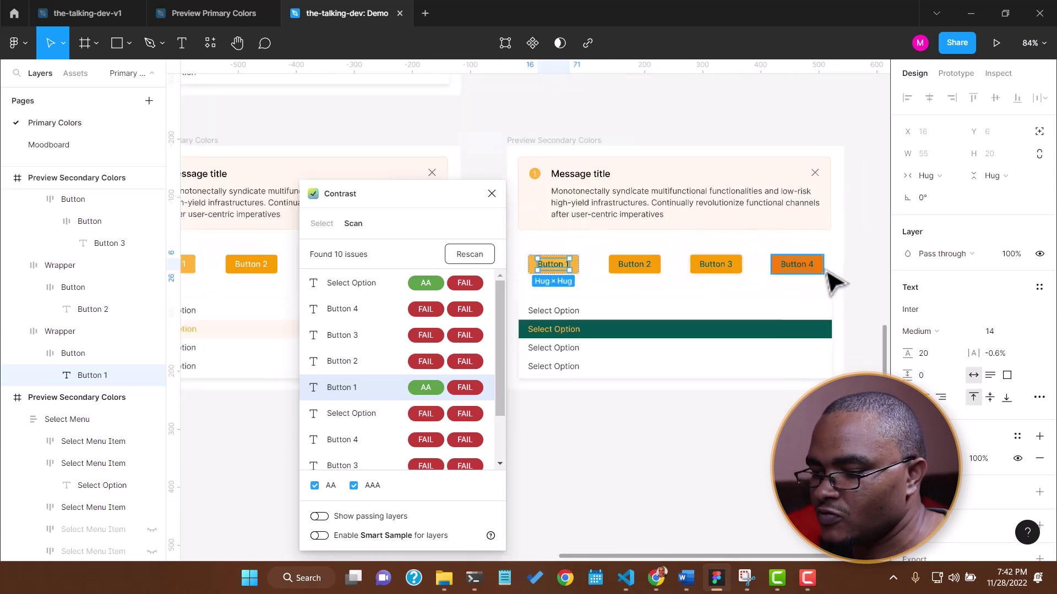
pyautogui.click(783, 275)
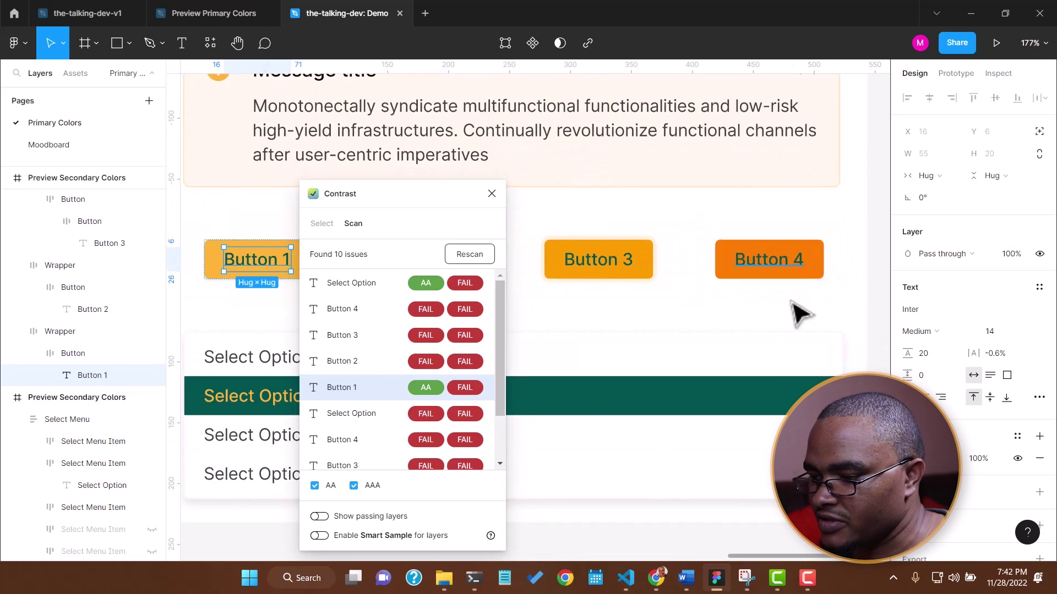
pyautogui.hotkey('shift', 'Return')
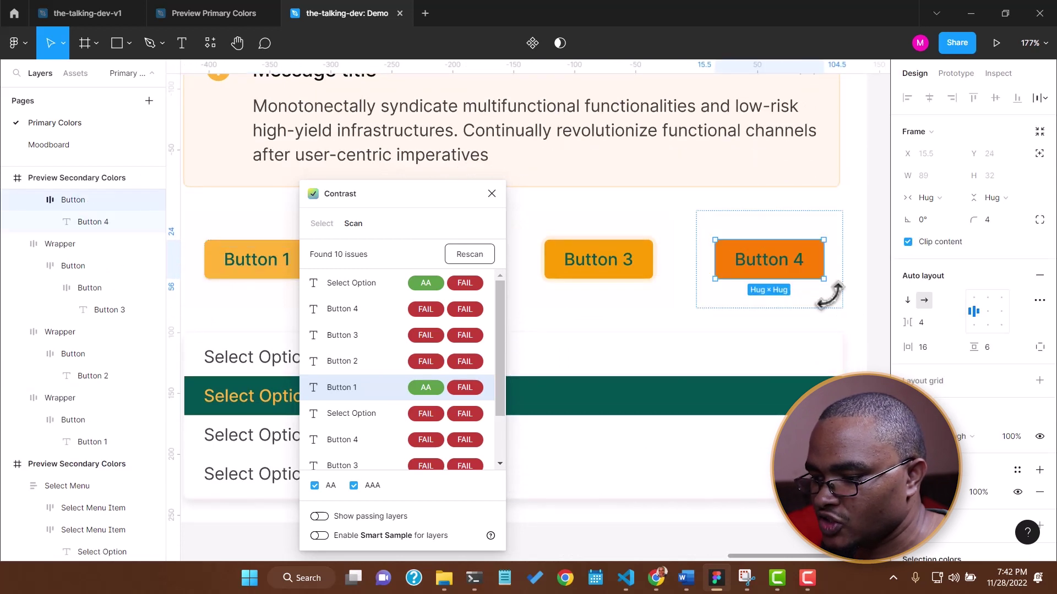
pyautogui.scroll(-8, 825, 295)
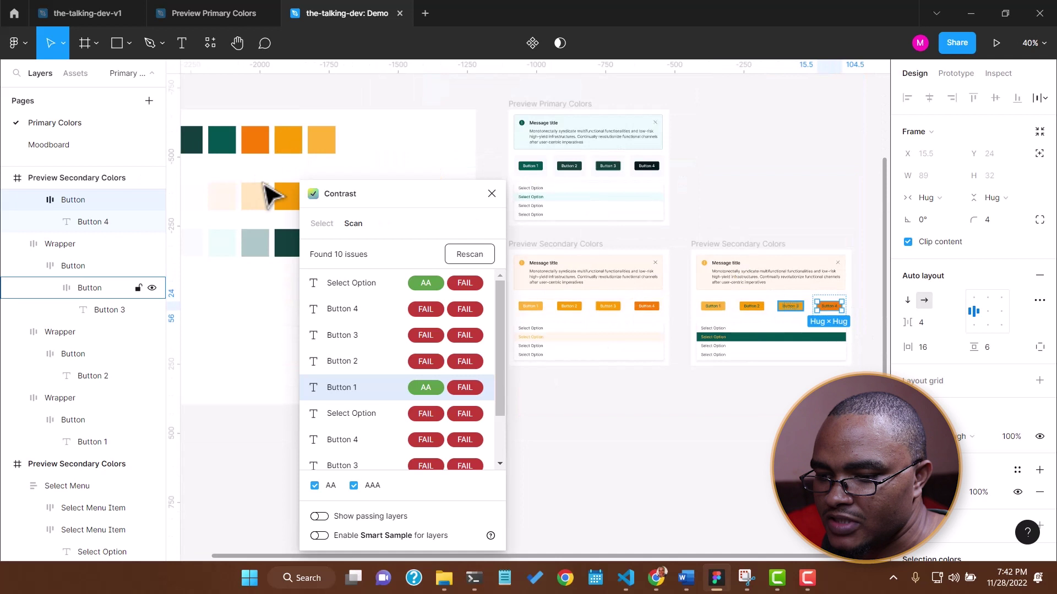
pyautogui.moveTo(377, 196); pyautogui.dragTo(541, 196)
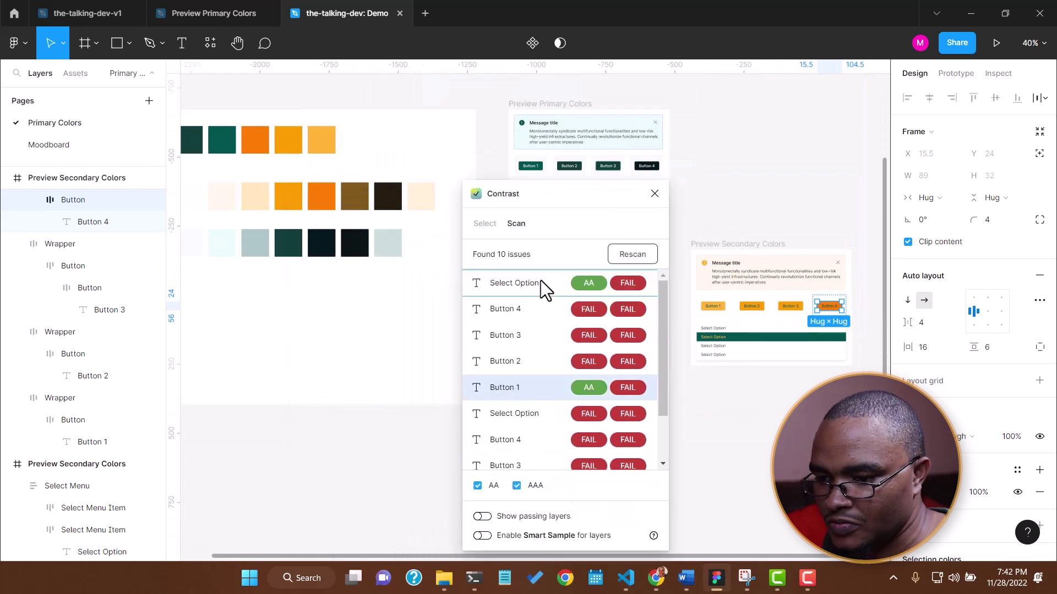
pyautogui.press('i')
pyautogui.click(355, 196)
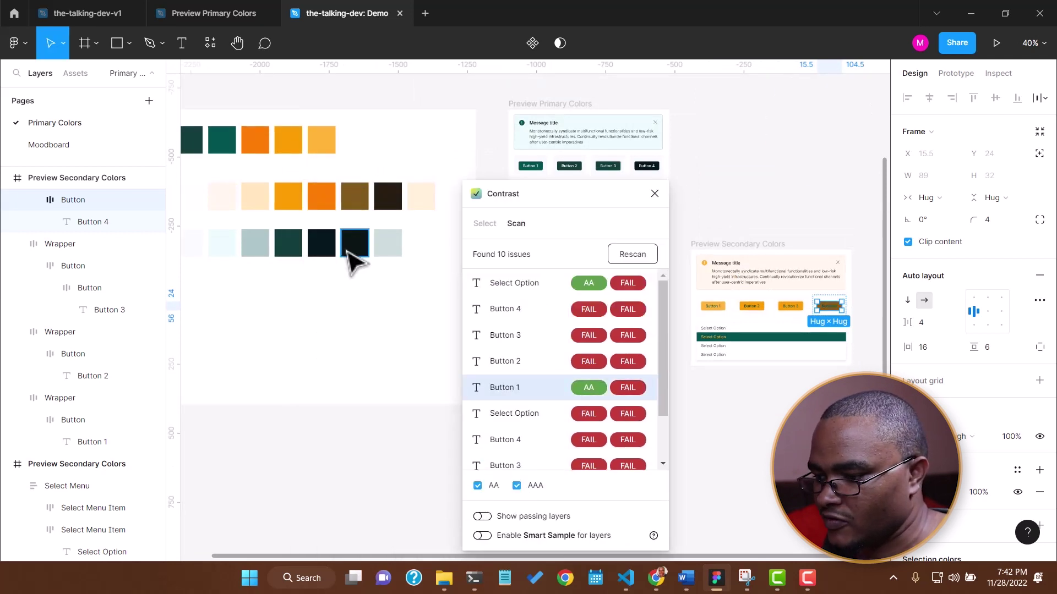
# - Recolor the copy's Button 4 label white (#FFFFFF) by sampling the frame's background
pyautogui.keyDown('ctrl'); pyautogui.scroll(8, 802, 288); pyautogui.keyUp('ctrl')
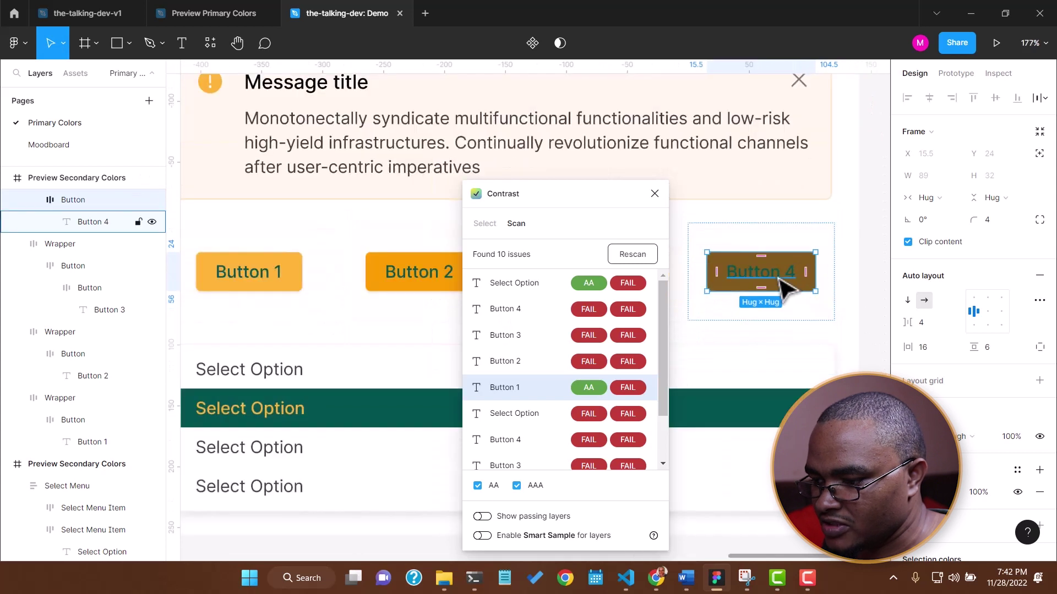
pyautogui.doubleClick(784, 283)
pyautogui.press('i')
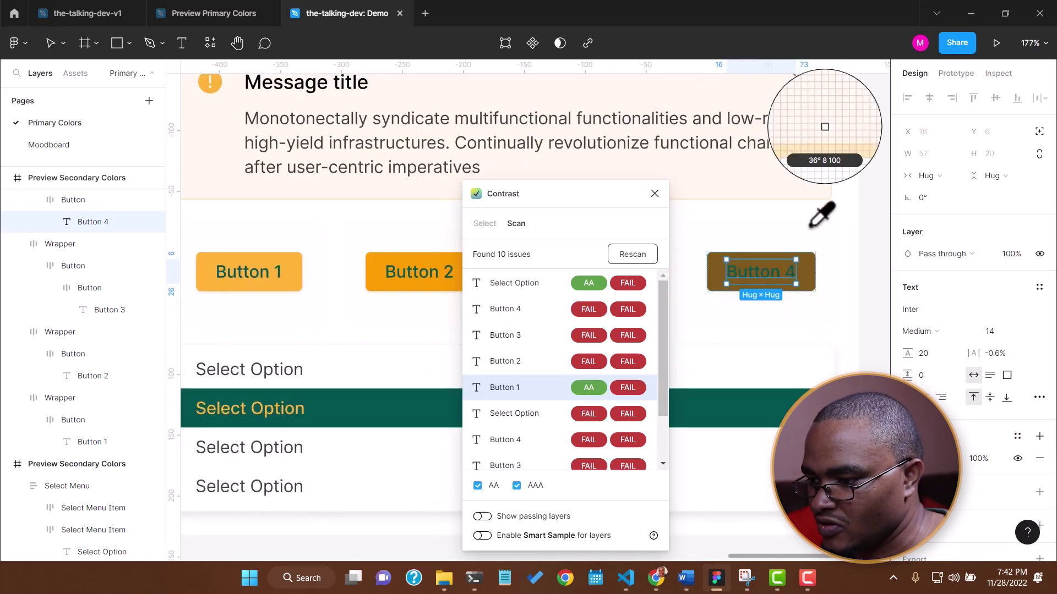
pyautogui.click(852, 319)
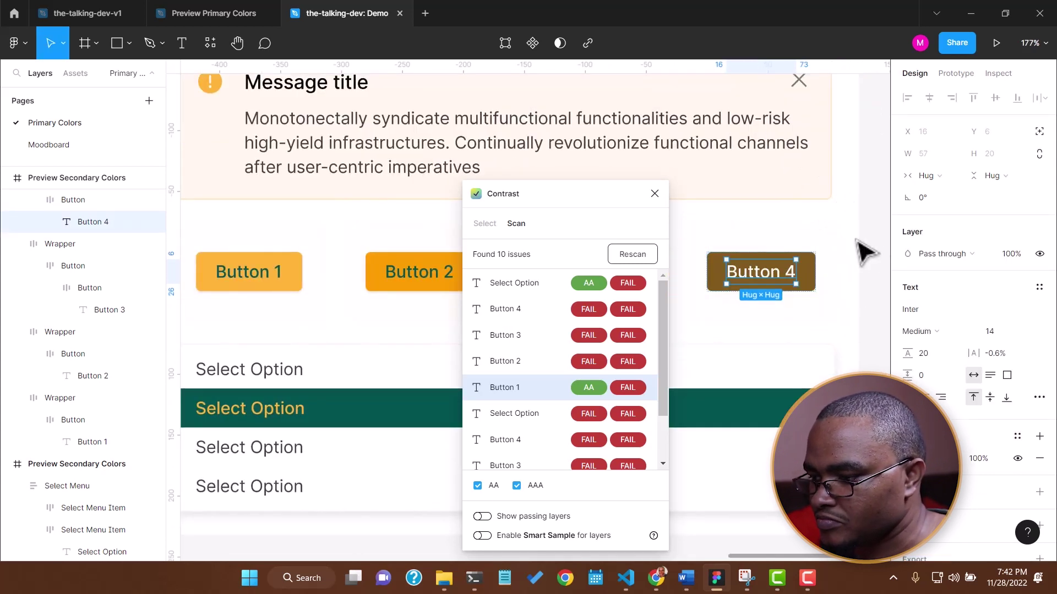
# - Check the contrast of the copy's Button 4 label against its brown background
pyautogui.click(841, 333)
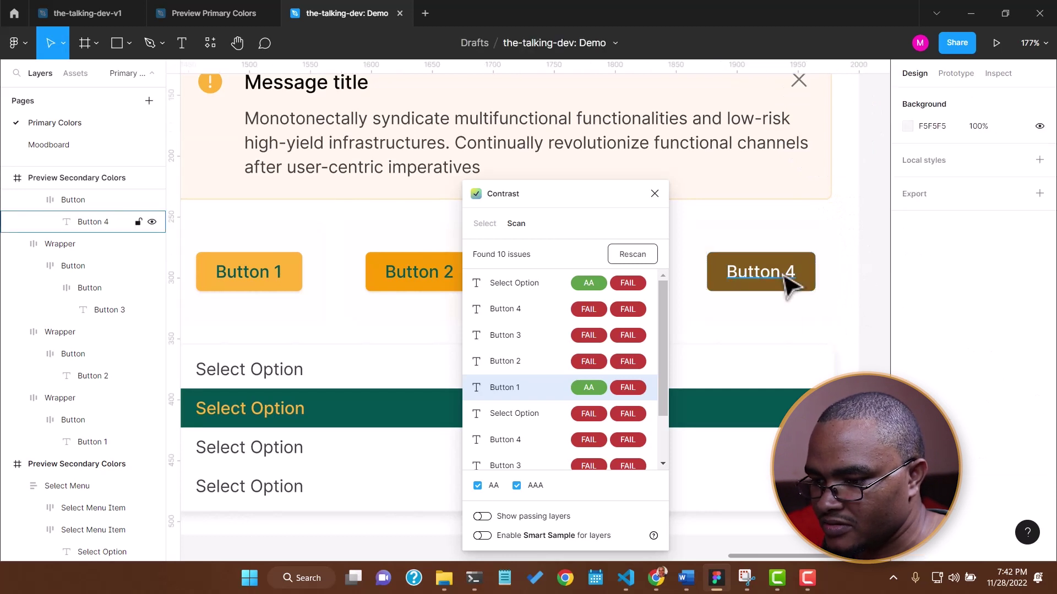
pyautogui.click(487, 224)
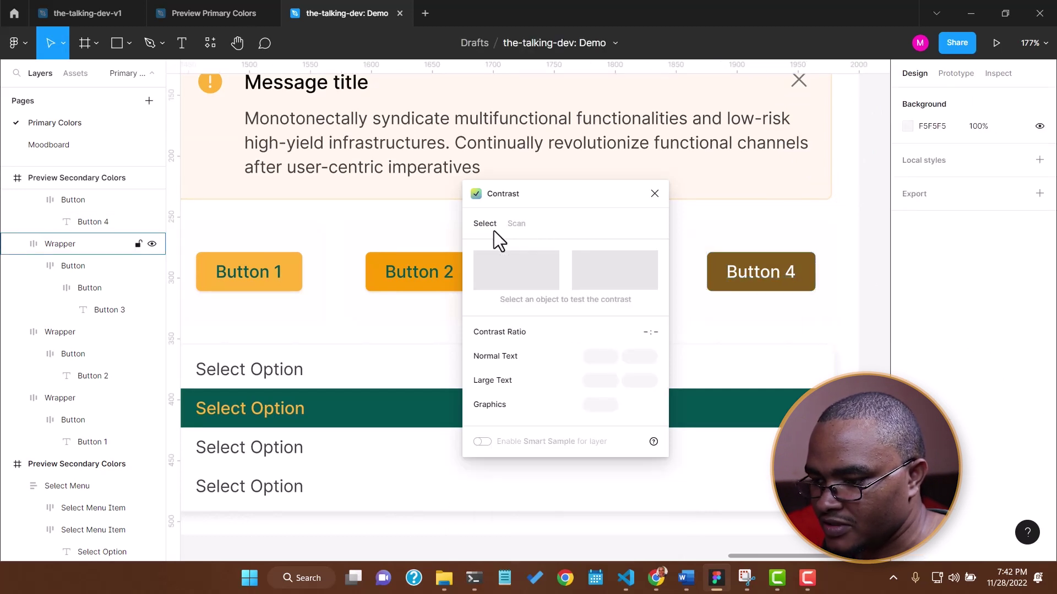
pyautogui.click(765, 287)
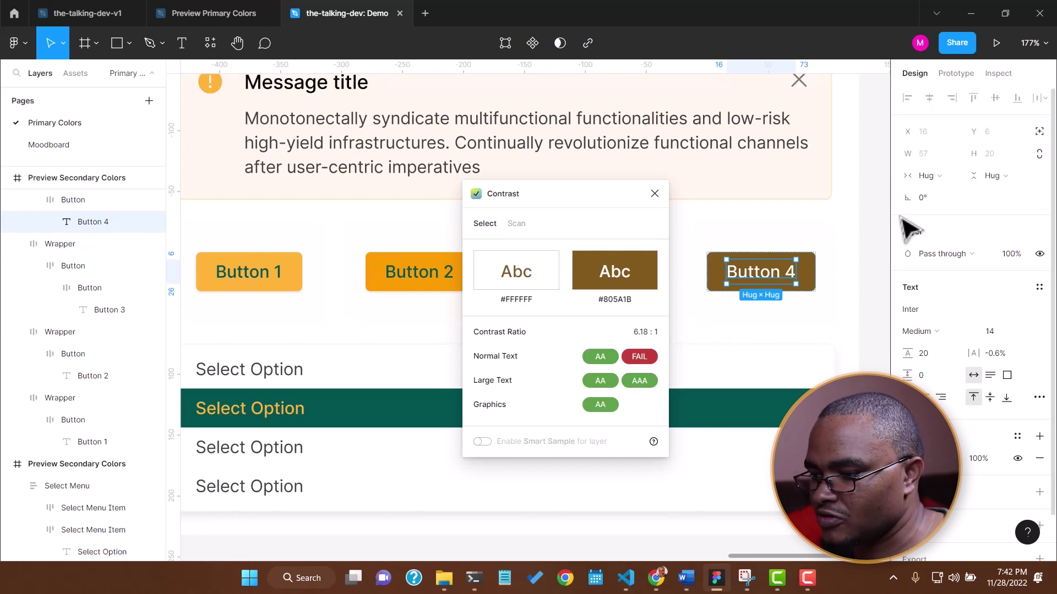
# - Review the copied Preview Secondary Colors frame with its recolored Button 4, moving the Contrast window aside and selecting the frame
pyautogui.scroll(-10, 868, 238)
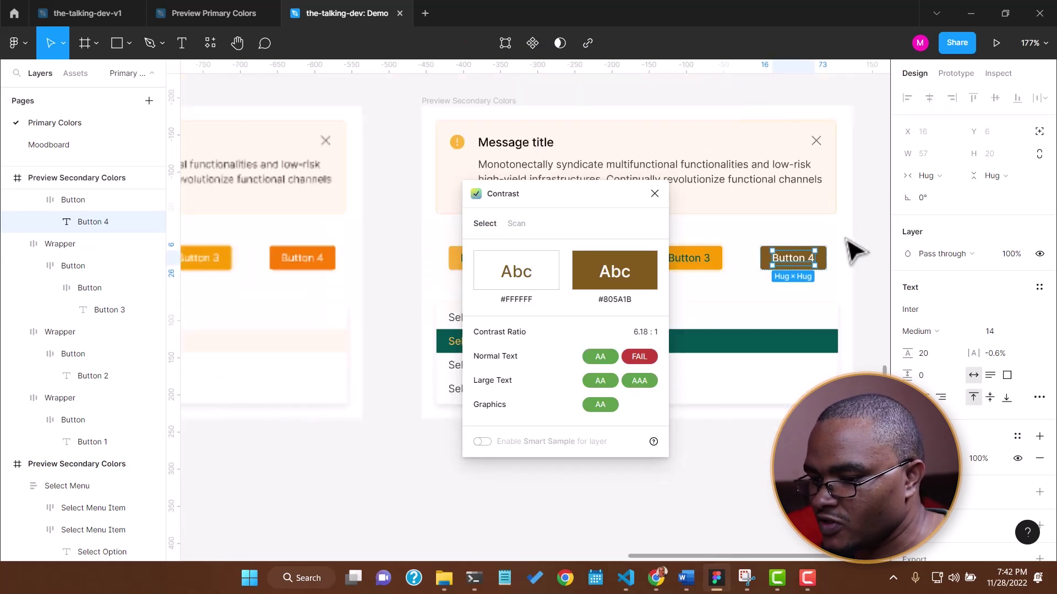
pyautogui.scroll(-2, 851, 245)
pyautogui.scroll(6, 828, 240)
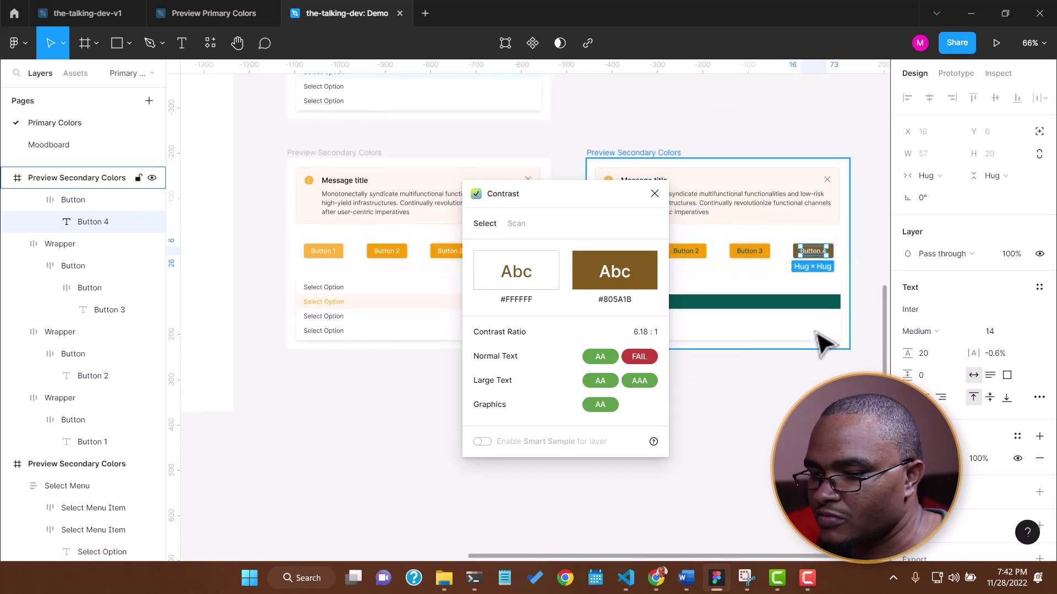
pyautogui.scroll(-2, 817, 336)
pyautogui.scroll(2, 822, 343)
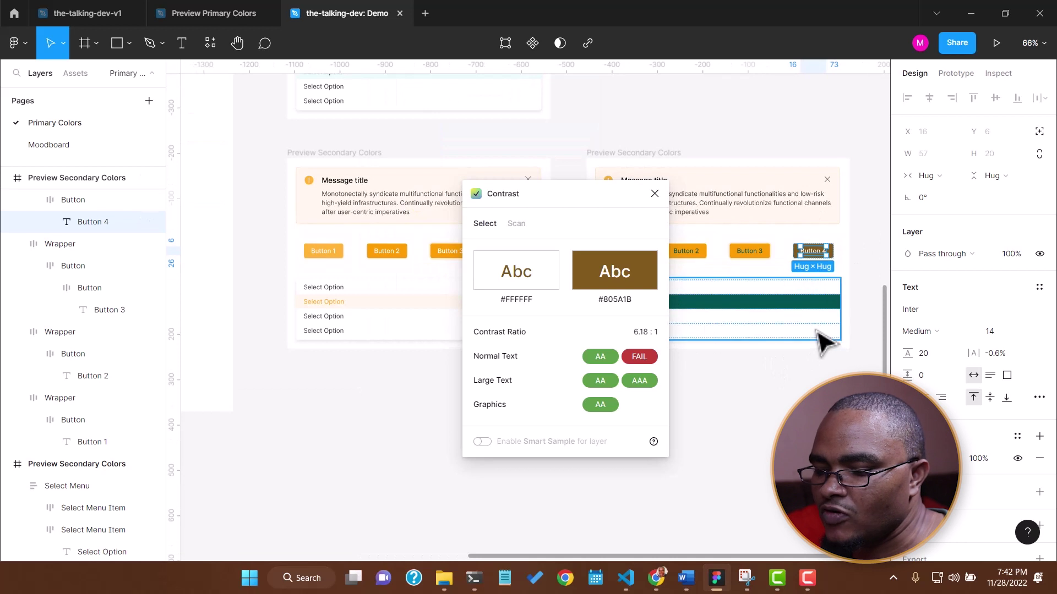
pyautogui.scroll(3, 738, 283)
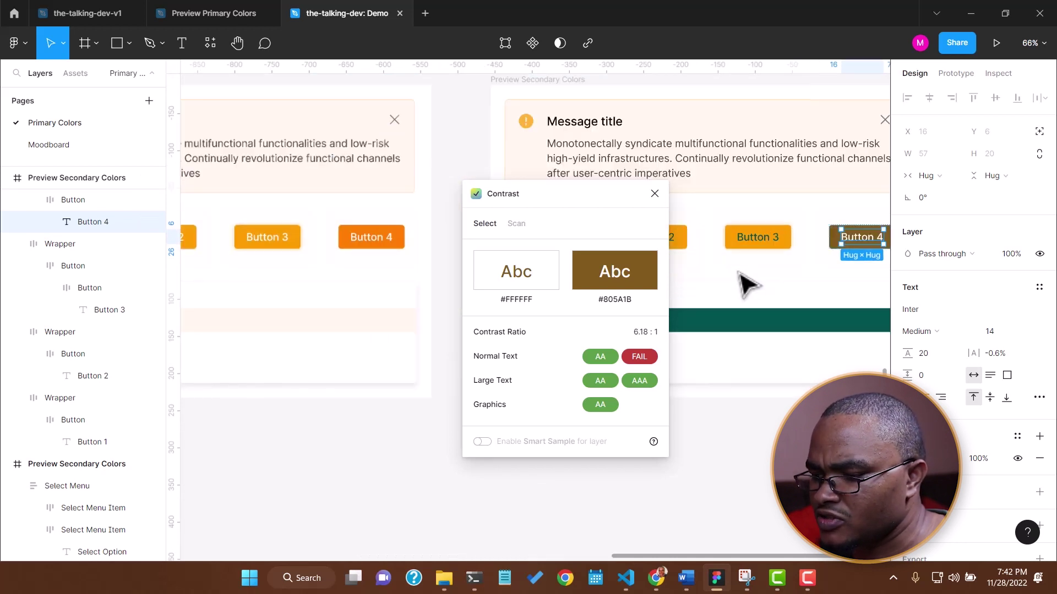
pyautogui.scroll(-5, 750, 279)
pyautogui.moveTo(557, 194); pyautogui.dragTo(434, 190)
pyautogui.click(717, 426)
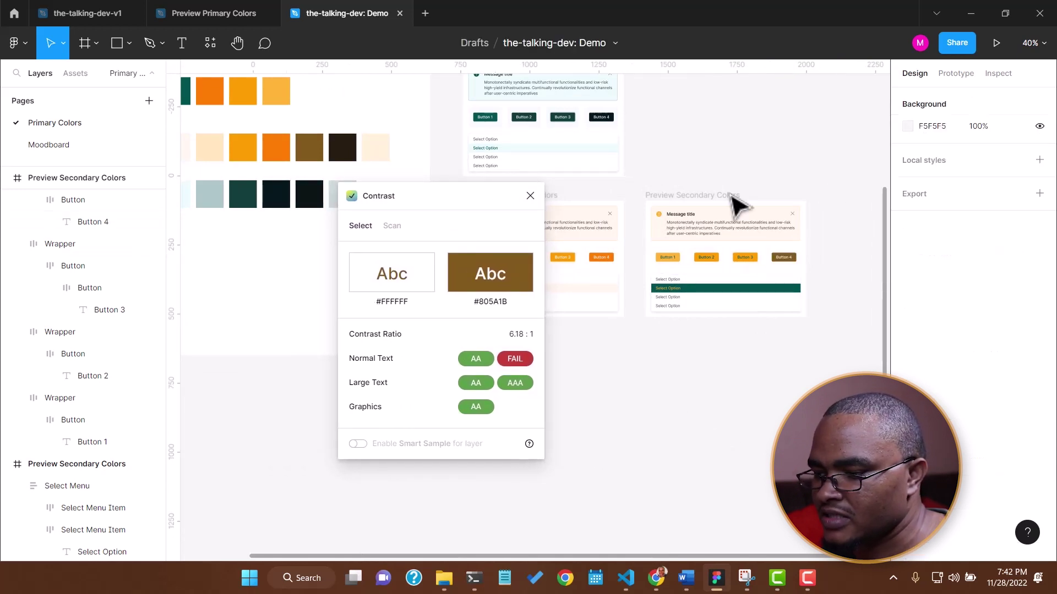
pyautogui.moveTo(820, 186); pyautogui.dragTo(644, 359)
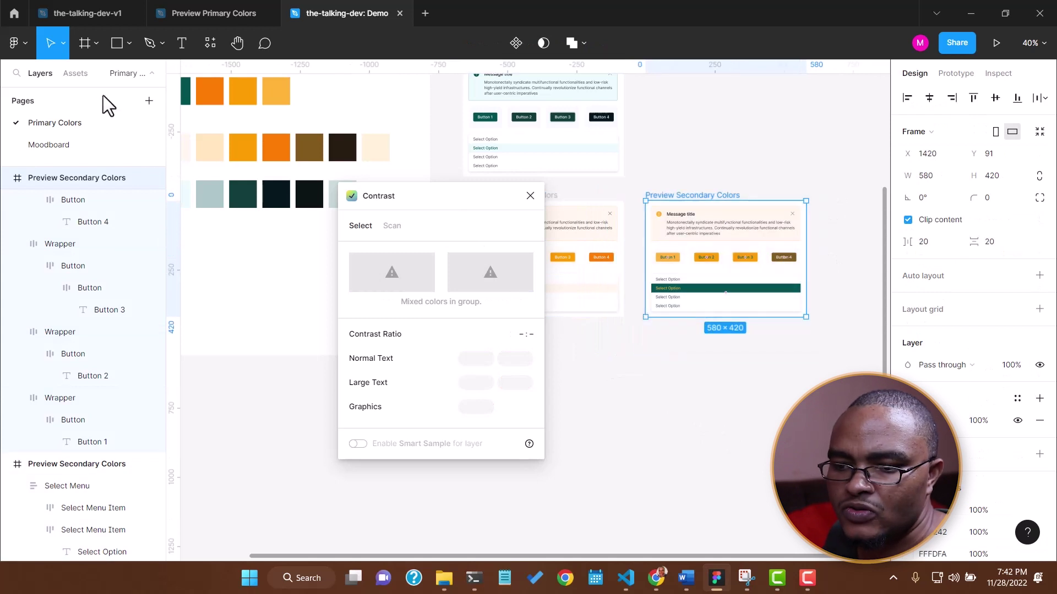
# - Switch to the the-talking-dev-v1 file and examine its palette swatches and the two Preview Colors frames for comparison
pyautogui.click(79, 9)
pyautogui.scroll(-3, 562, 264)
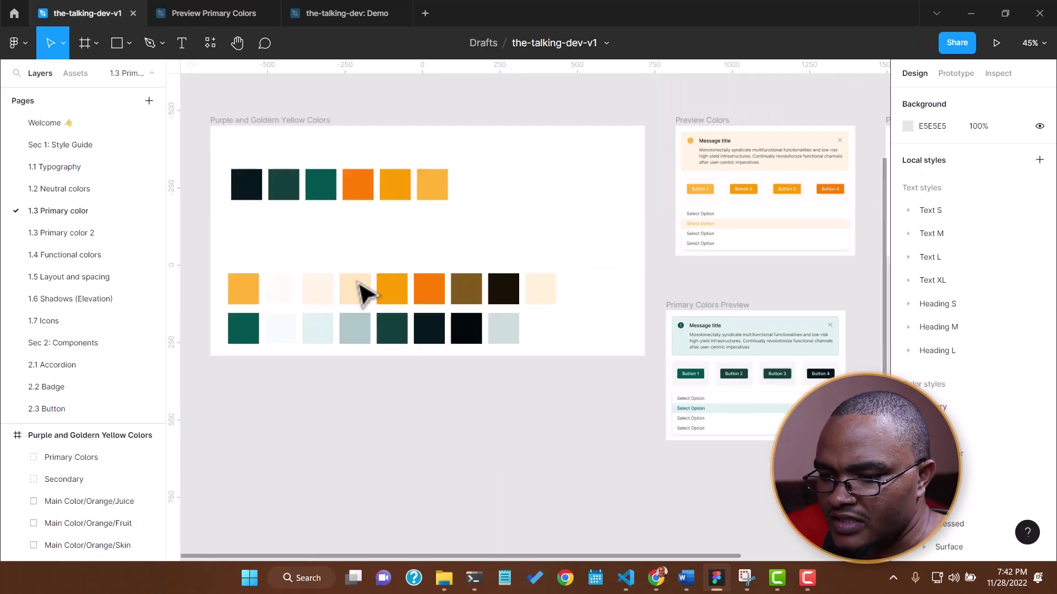
pyautogui.click(431, 184)
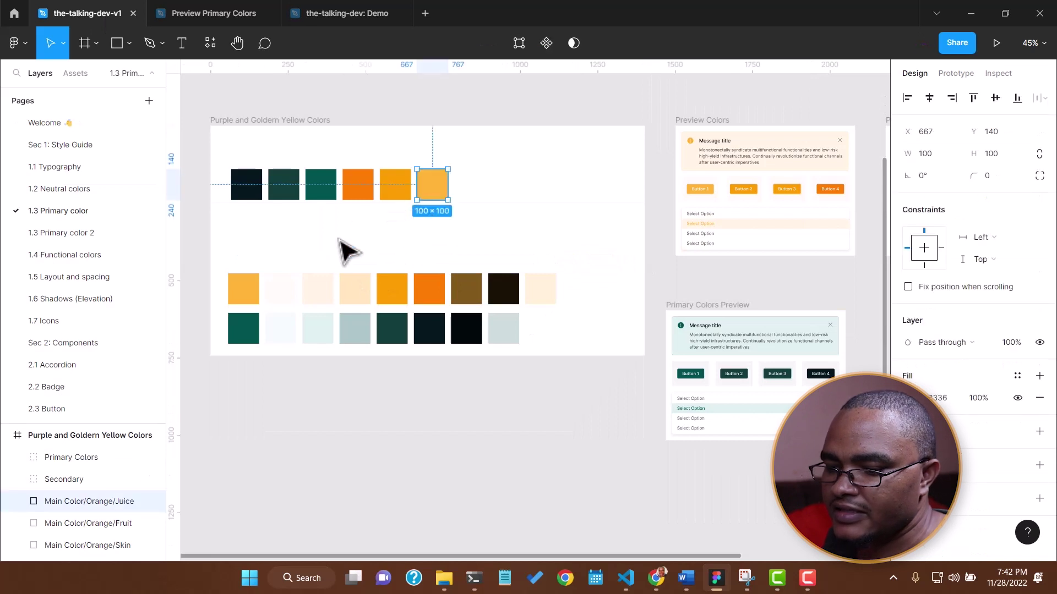
pyautogui.scroll(-3, 502, 234)
pyautogui.scroll(3, 708, 236)
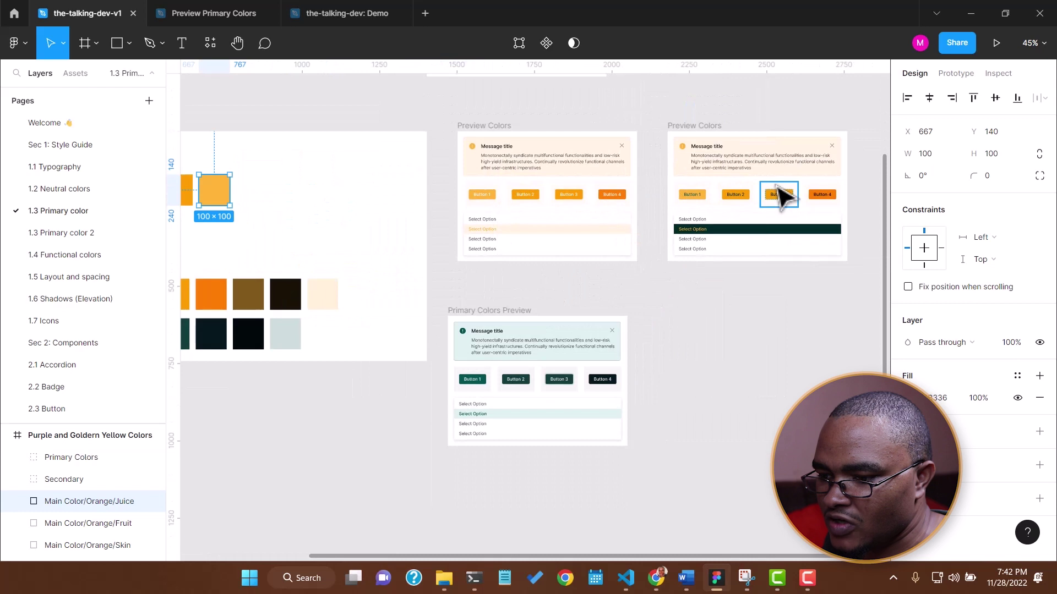
pyautogui.scroll(5, 782, 194)
pyautogui.scroll(-2, 516, 248)
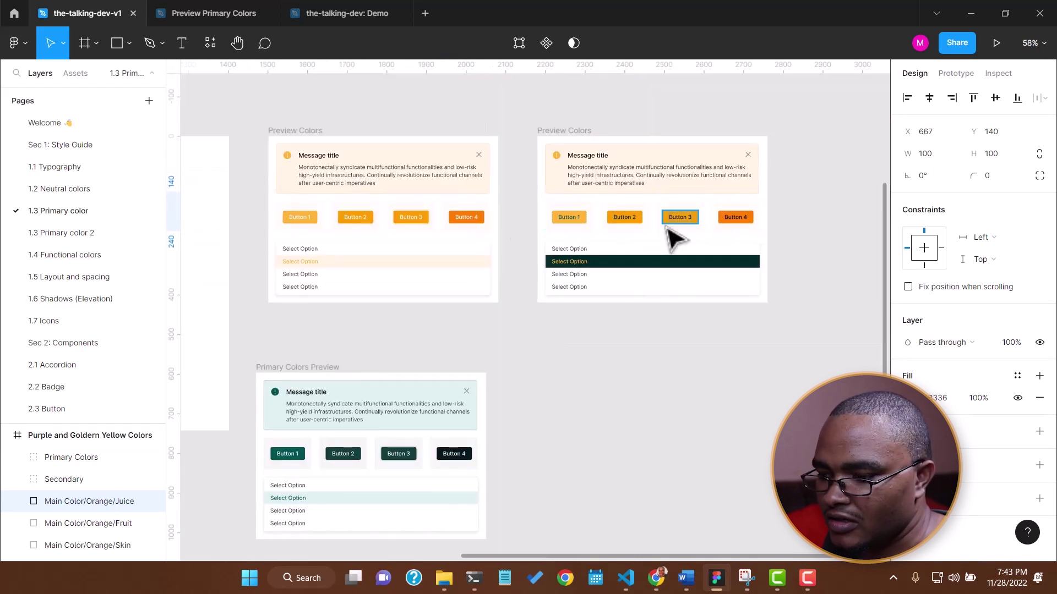
pyautogui.scroll(2, 639, 233)
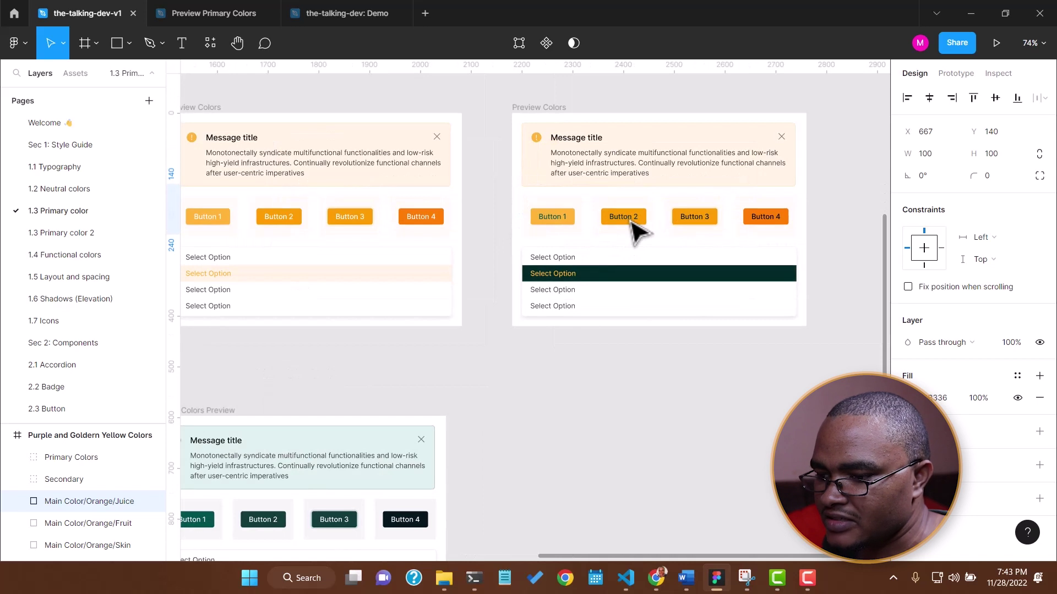
# - Return to the the-talking-dev: Demo file and examine the button colors in the two Preview Secondary Colors frames
pyautogui.hotkey('ctrl', 'Tab')
pyautogui.hotkey('ctrl', 'Tab')
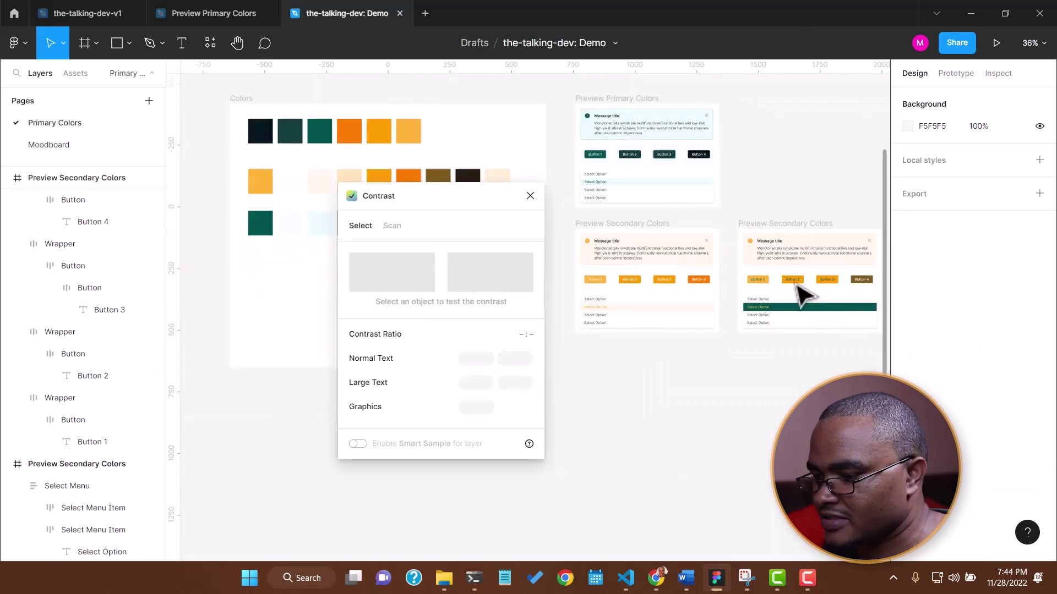
pyautogui.scroll(6, 801, 292)
pyautogui.scroll(-2, 804, 294)
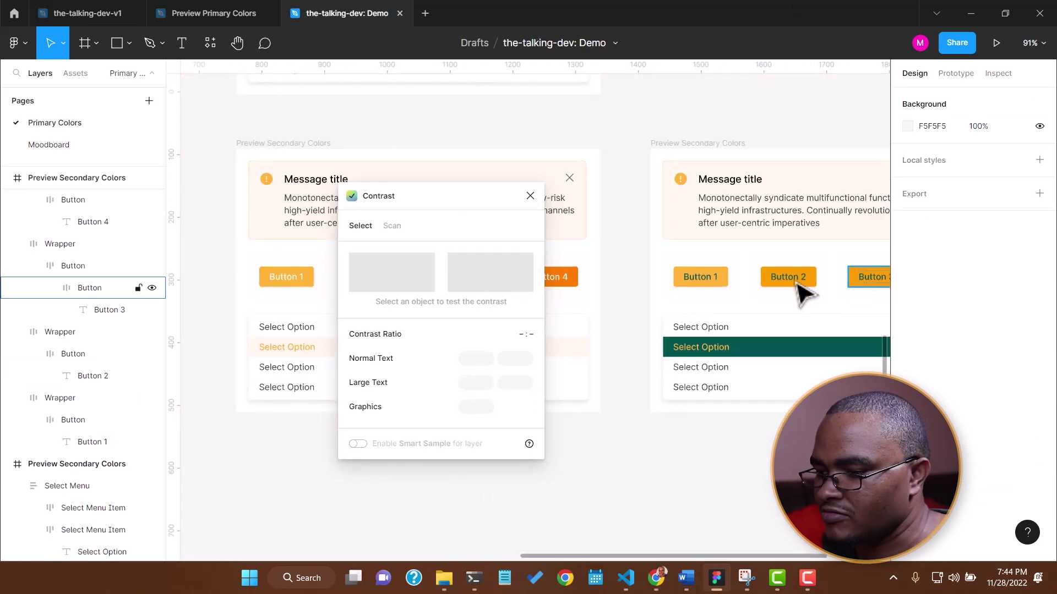
pyautogui.scroll(4, 800, 292)
pyautogui.scroll(-4, 791, 292)
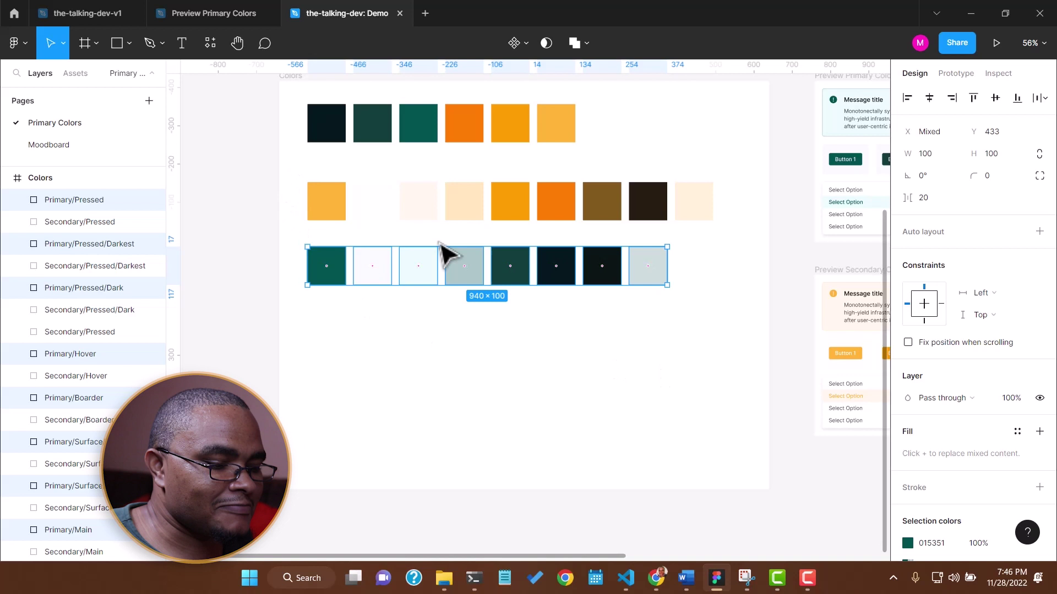
# - Generate color styles from the nine orange and brown Secondary swatches in the Colors frame with the Chroma Colors plugin
pyautogui.moveTo(292, 168); pyautogui.dragTo(743, 249)
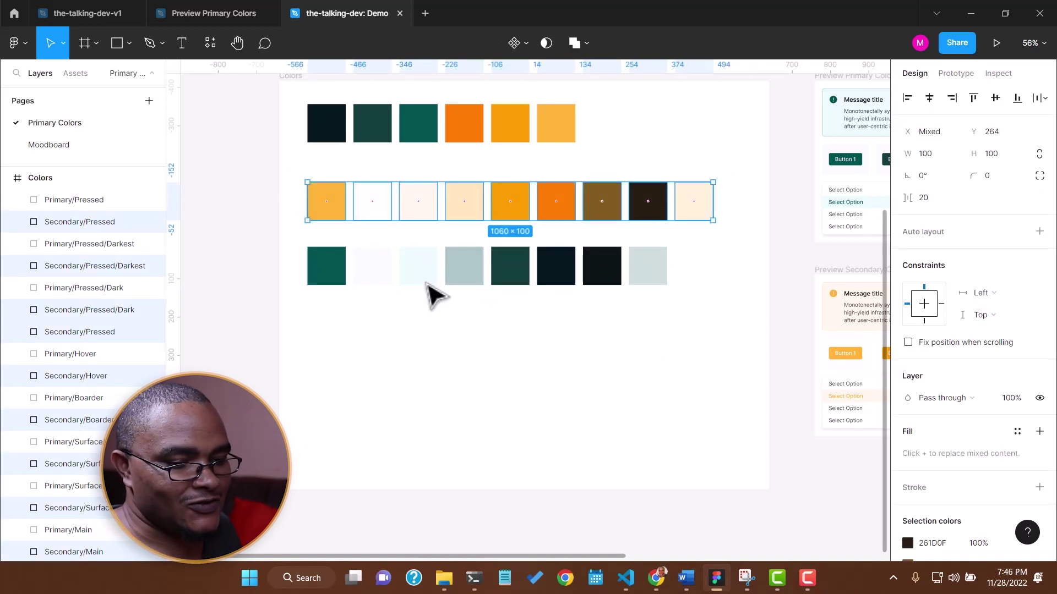
pyautogui.moveTo(288, 164); pyautogui.dragTo(728, 232)
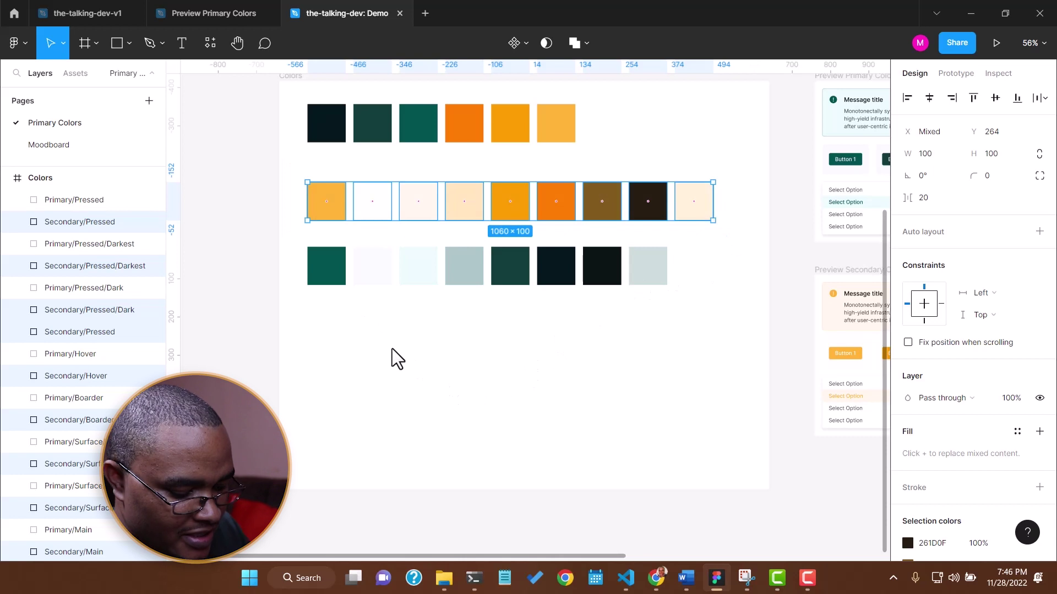
pyautogui.hotkey('ctrl', '/')
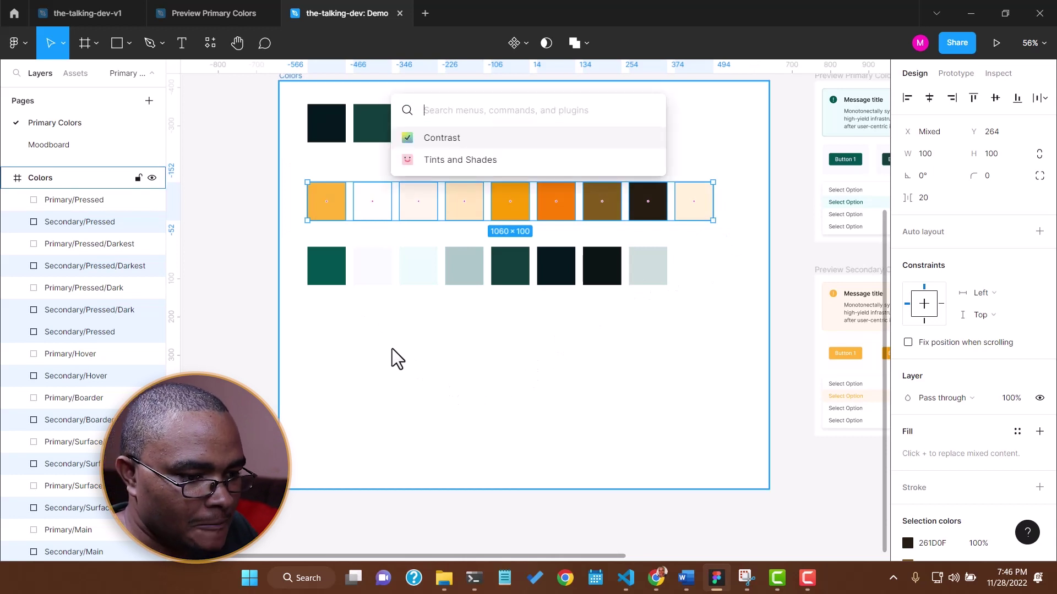
pyautogui.write('chroma')
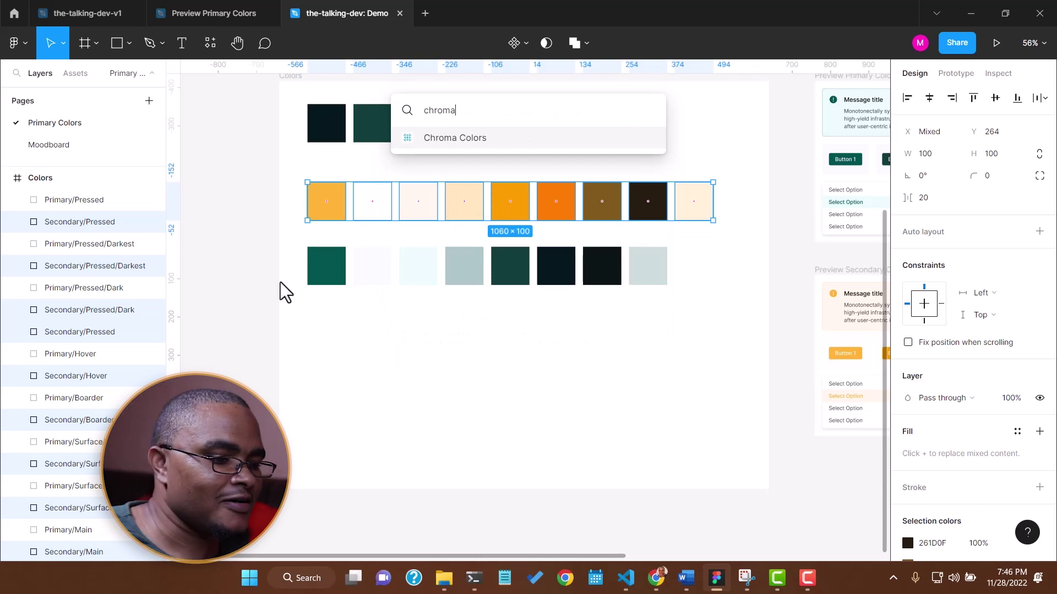
pyautogui.click(456, 140)
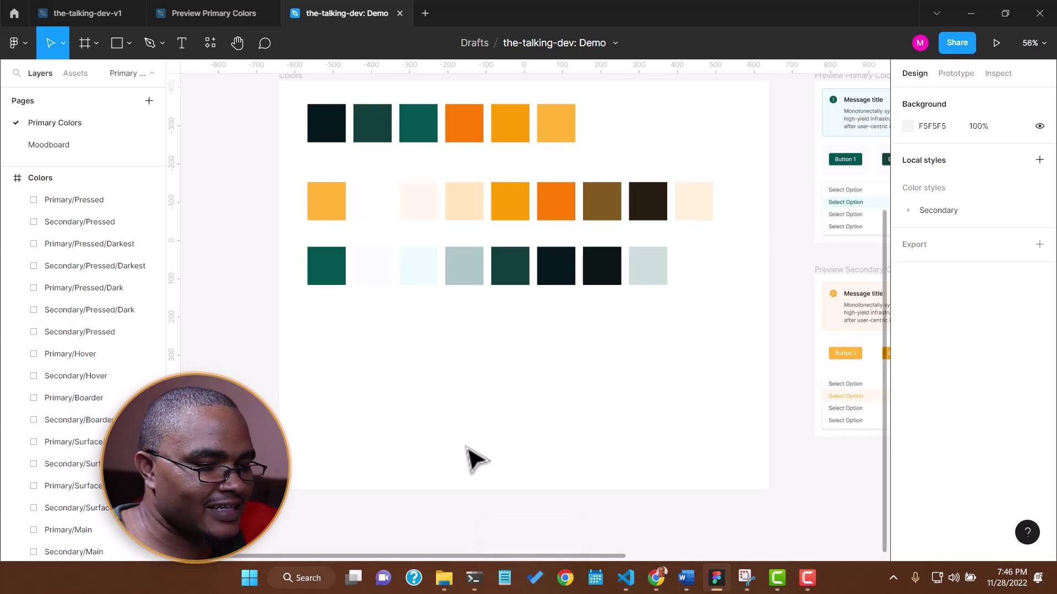
# - Generate color styles from the row of eight green Primary swatches with the Chroma Colors plugin
pyautogui.scroll(3, 472, 459)
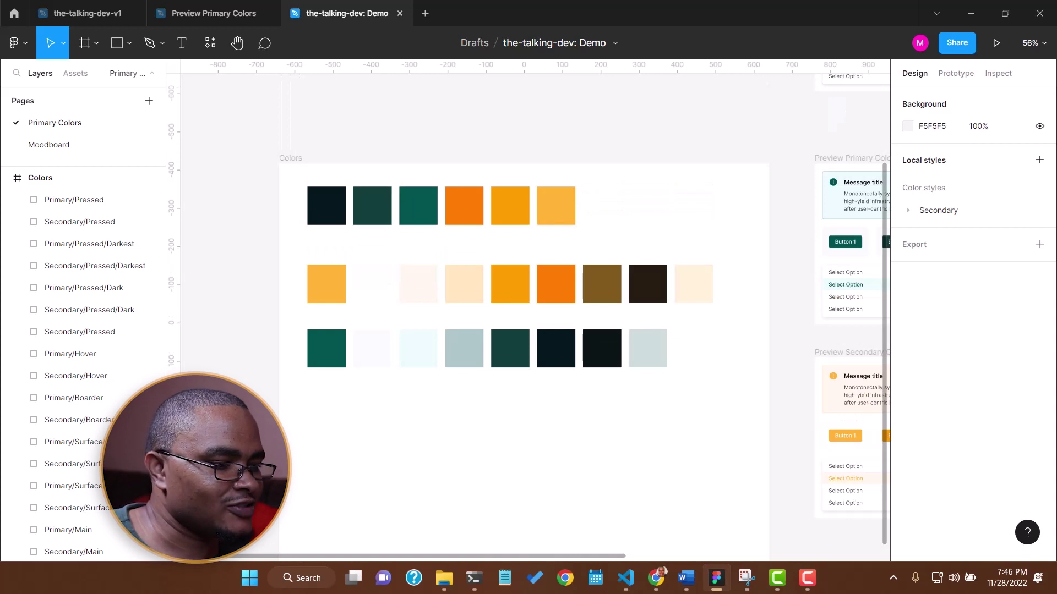
pyautogui.moveTo(292, 315); pyautogui.dragTo(698, 391)
pyautogui.moveTo(313, 393); pyautogui.dragTo(682, 316)
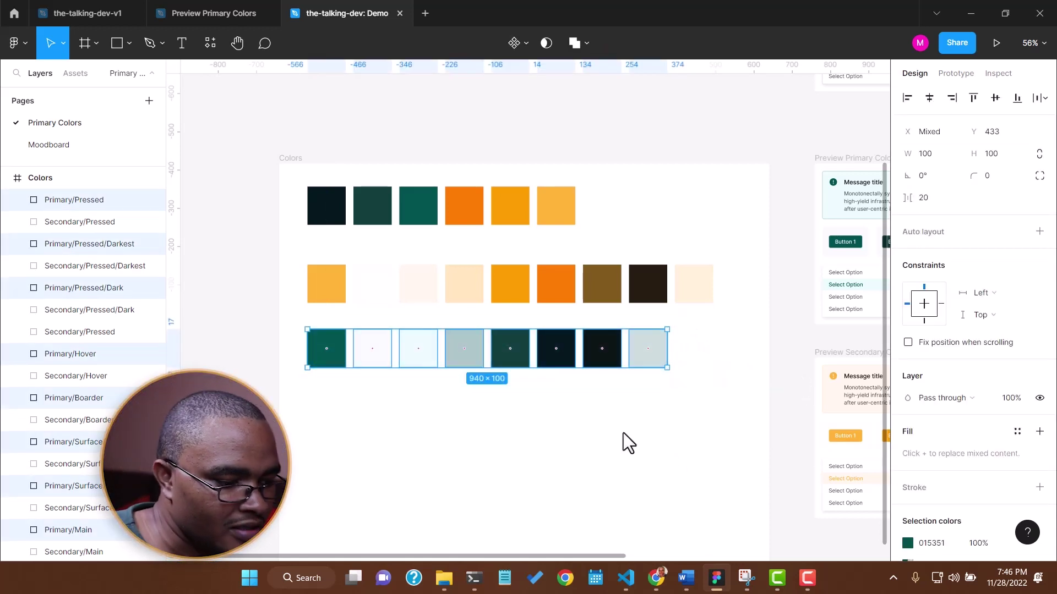
pyautogui.hotkey('ctrl', '/')
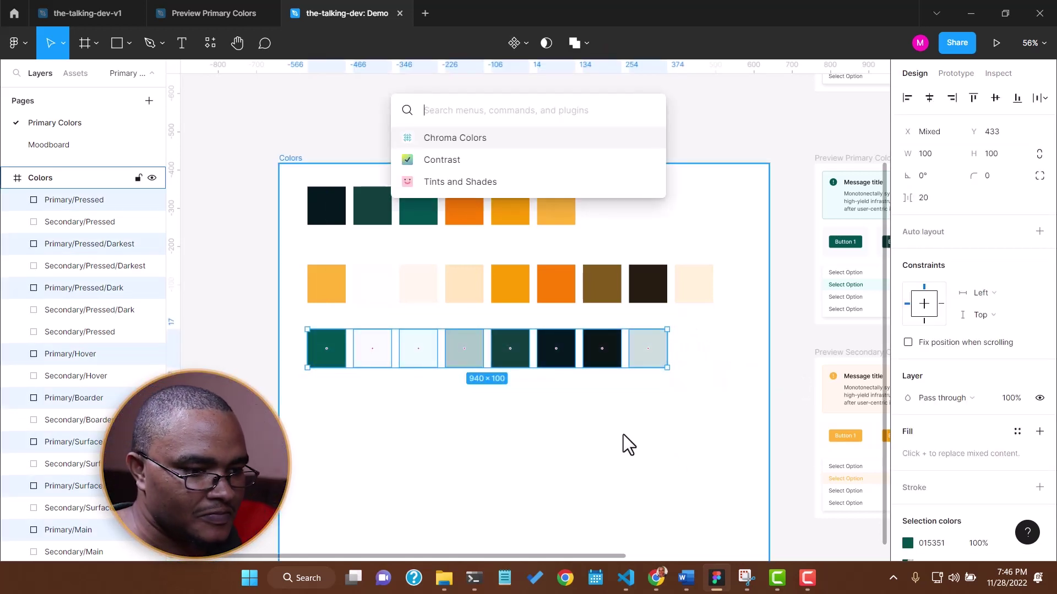
pyautogui.scroll(3, 584, 308)
pyautogui.click(484, 139)
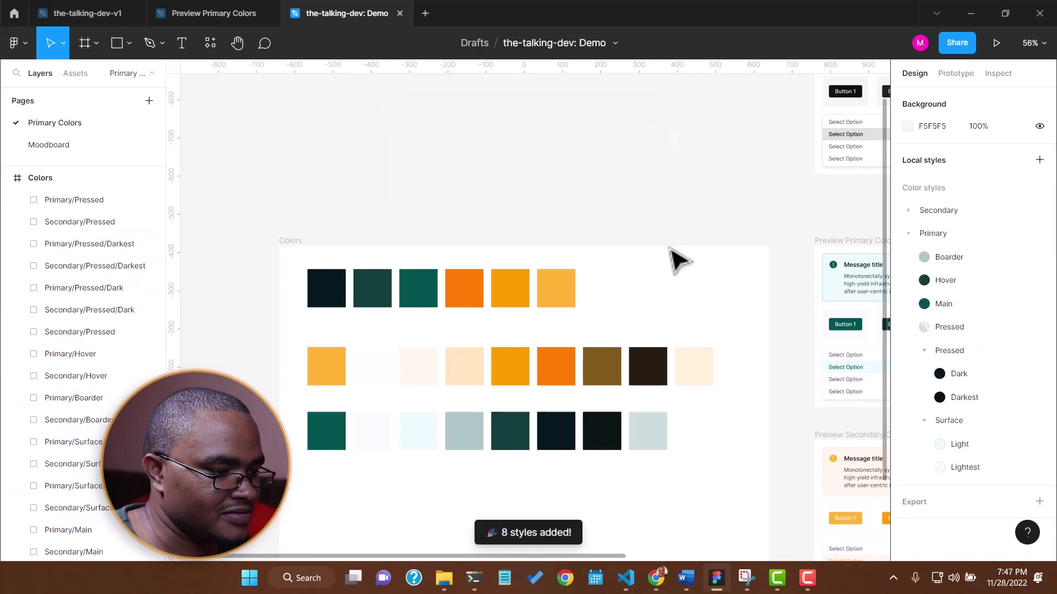
# - Examine the full list of color styles used in the Colors frame, then deselect the frame
pyautogui.scroll(-3, 680, 259)
pyautogui.scroll(2, 679, 259)
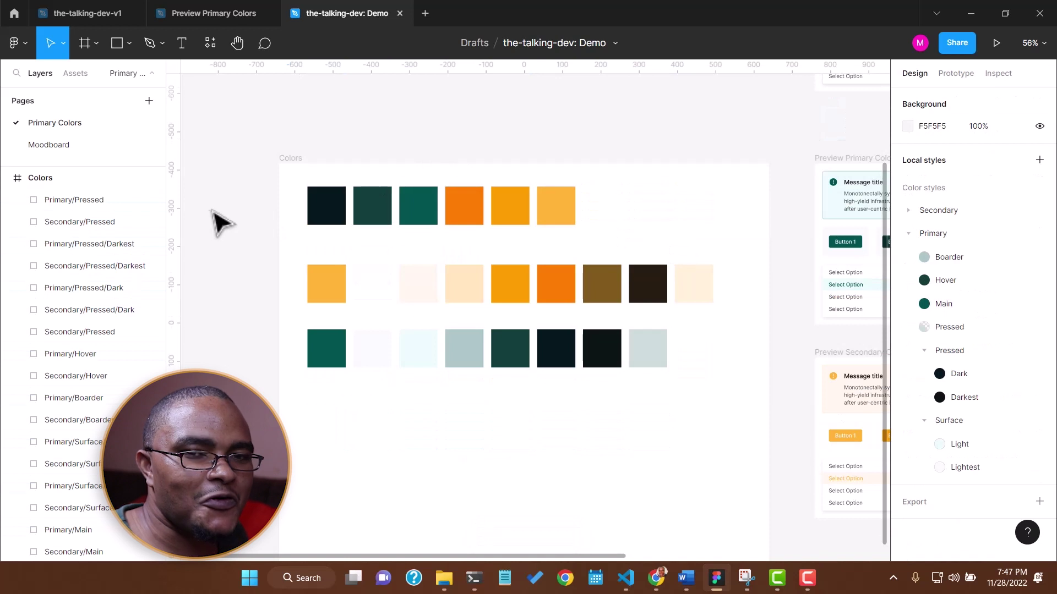
pyautogui.click(291, 158)
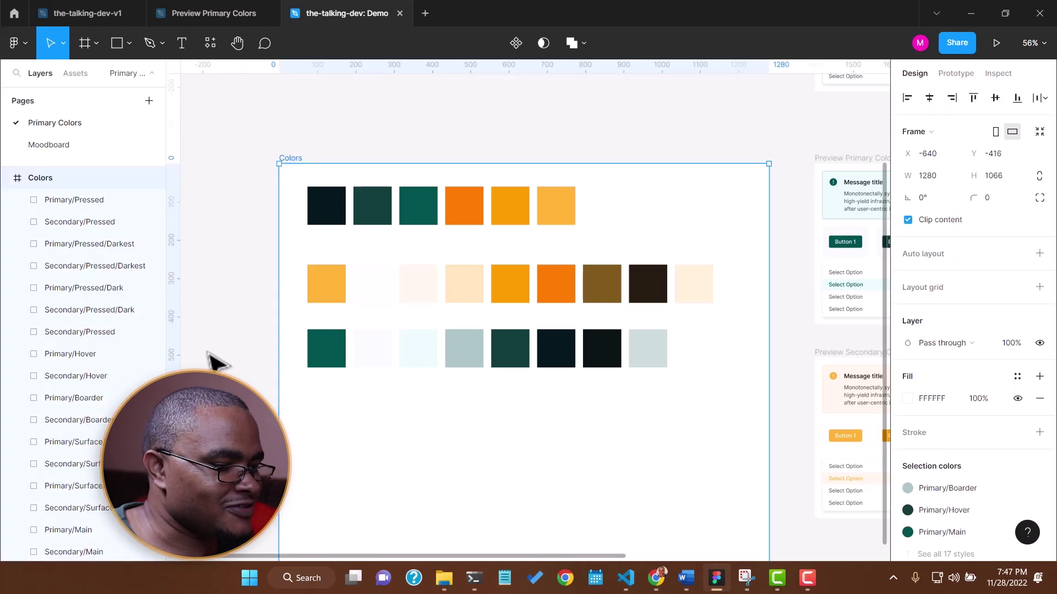
pyautogui.scroll(-4, 975, 329)
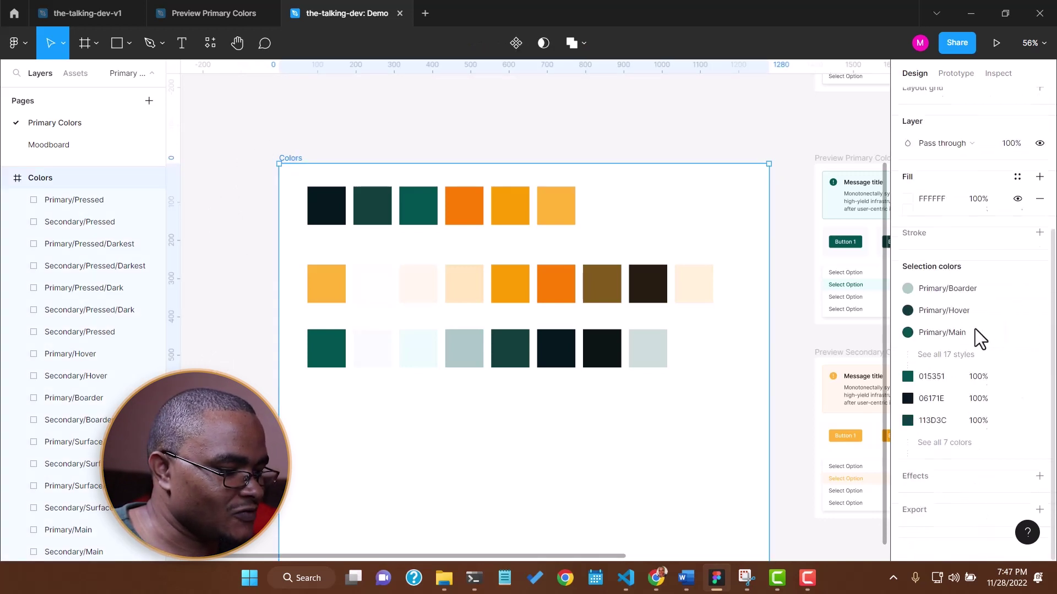
pyautogui.click(948, 355)
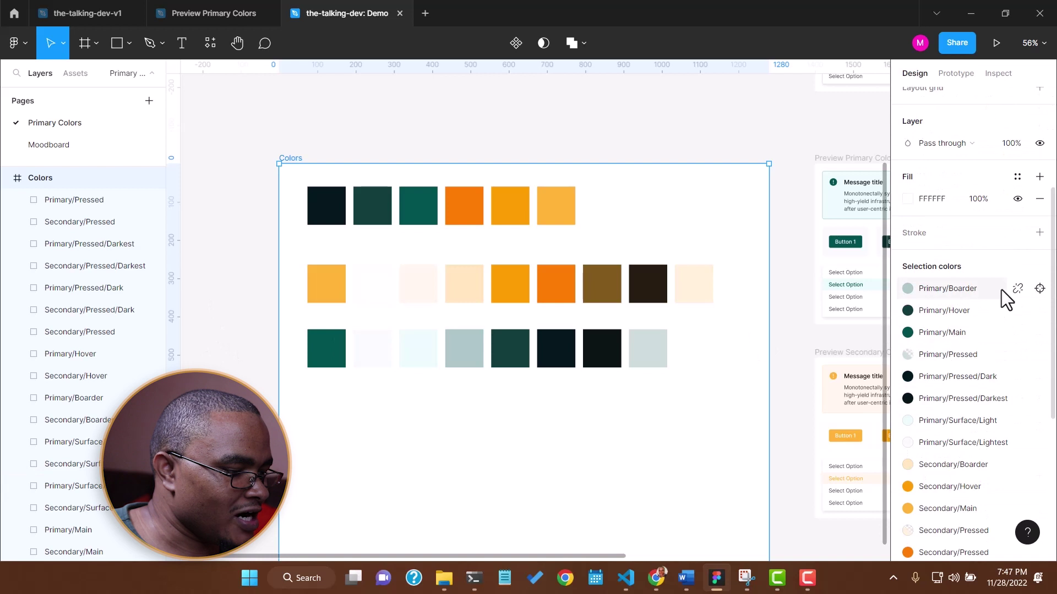
pyautogui.scroll(-5, 1002, 290)
pyautogui.scroll(3, 963, 464)
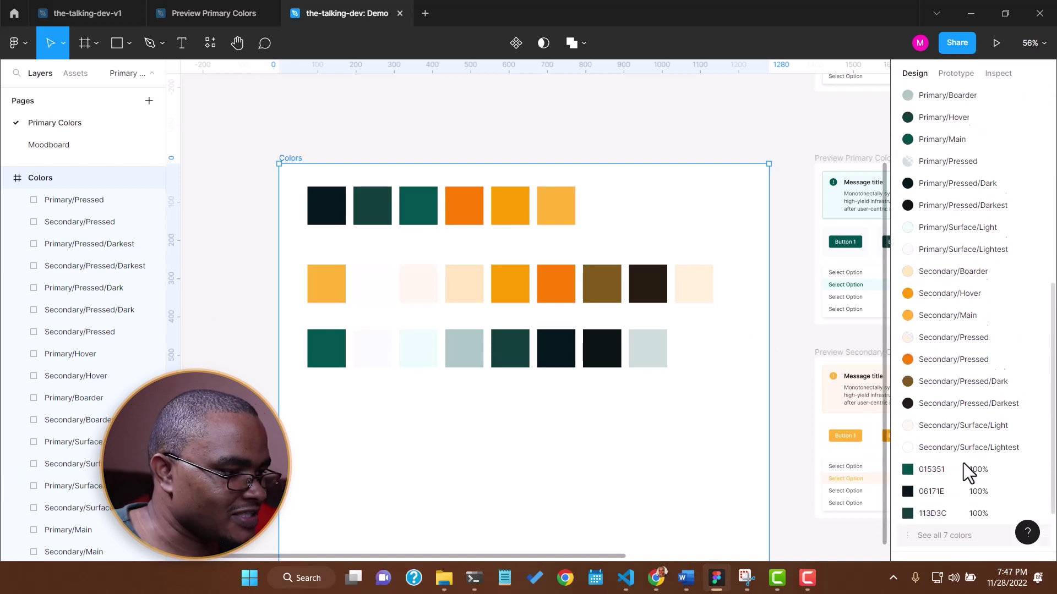
pyautogui.click(606, 213)
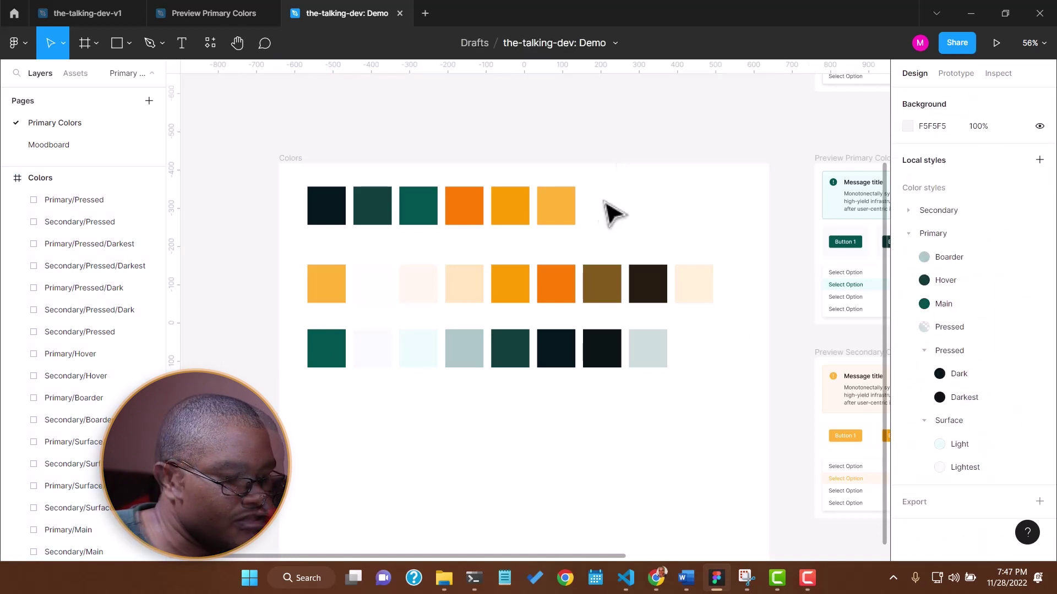
# - Move the Primary style group above Secondary and place Main first among the Primary color styles
pyautogui.click(909, 236)
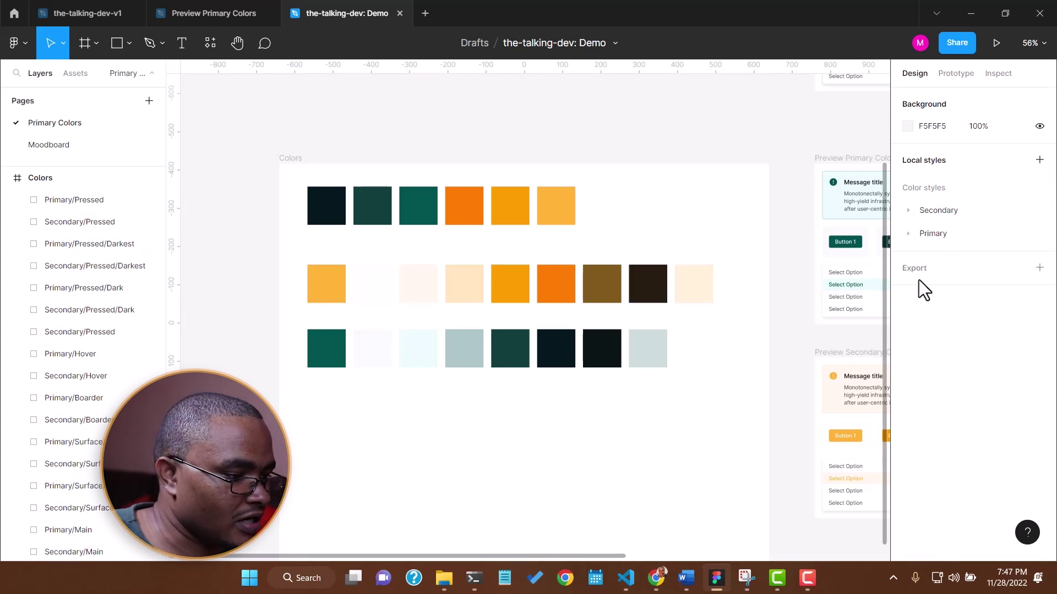
pyautogui.moveTo(909, 241); pyautogui.dragTo(927, 203)
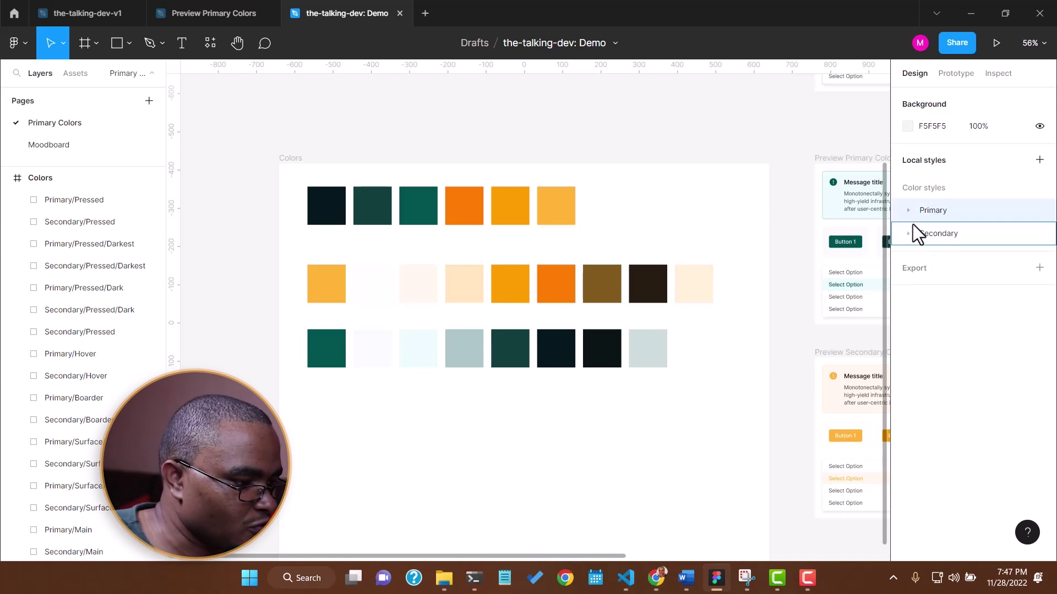
pyautogui.click(909, 210)
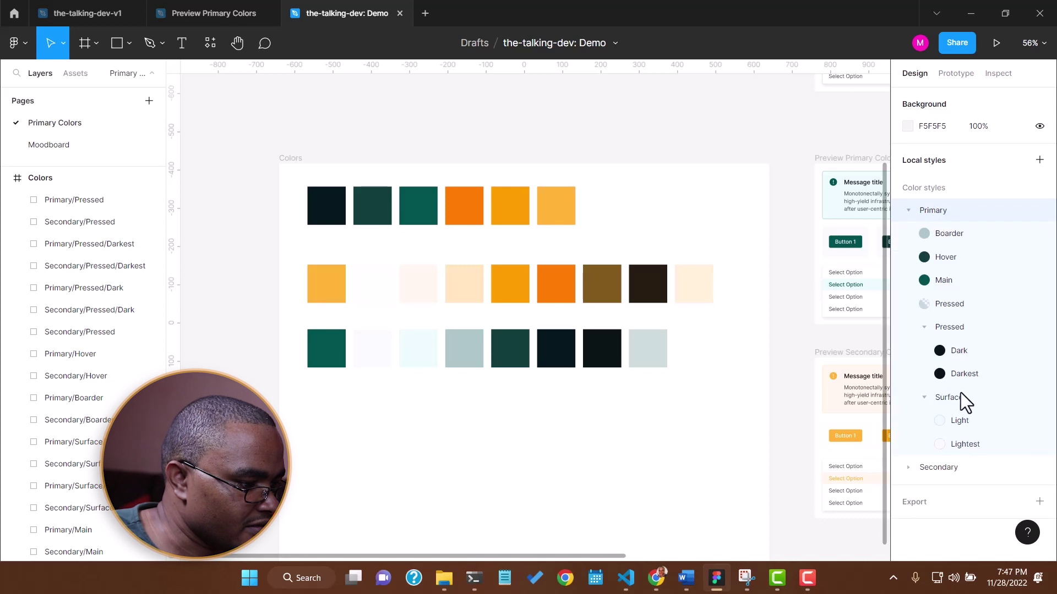
pyautogui.moveTo(943, 288); pyautogui.dragTo(946, 243)
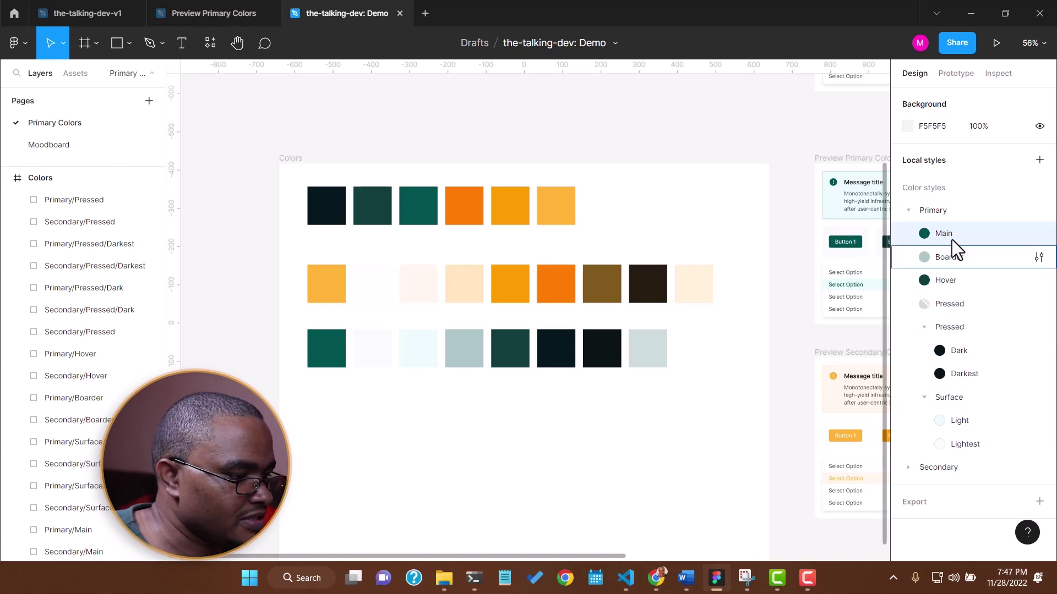
# - Collapse the Primary group's Pressed and Surface subgroups and move Surface above Pressed
pyautogui.click(925, 327)
pyautogui.click(924, 351)
pyautogui.moveTo(927, 349); pyautogui.dragTo(935, 318)
# - Expand the Secondary style group and move its Main color style to the first place, above Boarder
pyautogui.click(942, 374)
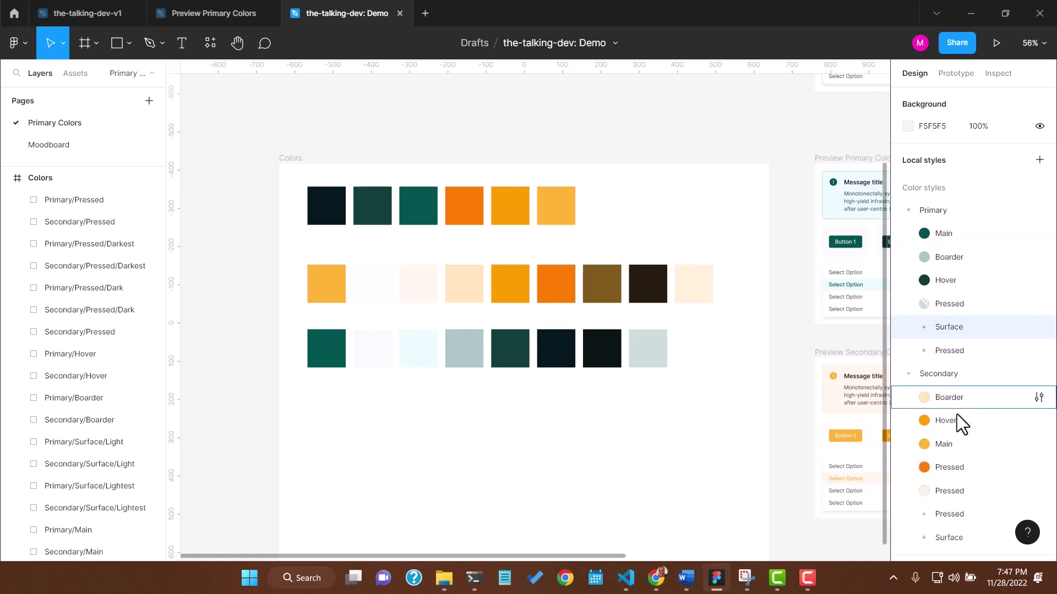
pyautogui.scroll(-2, 941, 385)
pyautogui.click(932, 331)
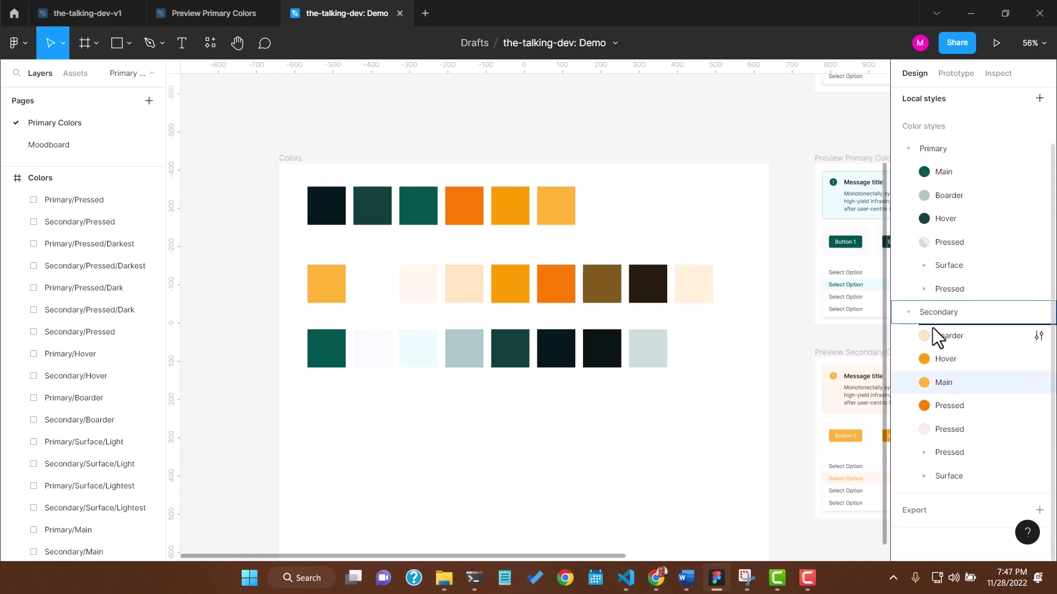
# - Rename the semi-transparent Pressed color style to Focus in both the Secondary and Primary groups
pyautogui.doubleClick(943, 429)
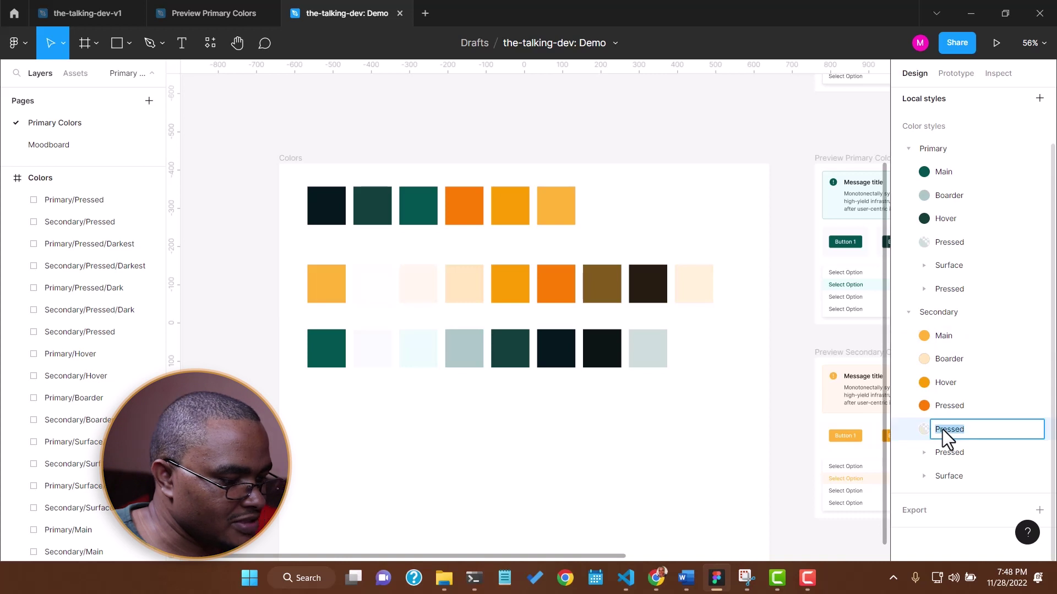
pyautogui.write('Focus')
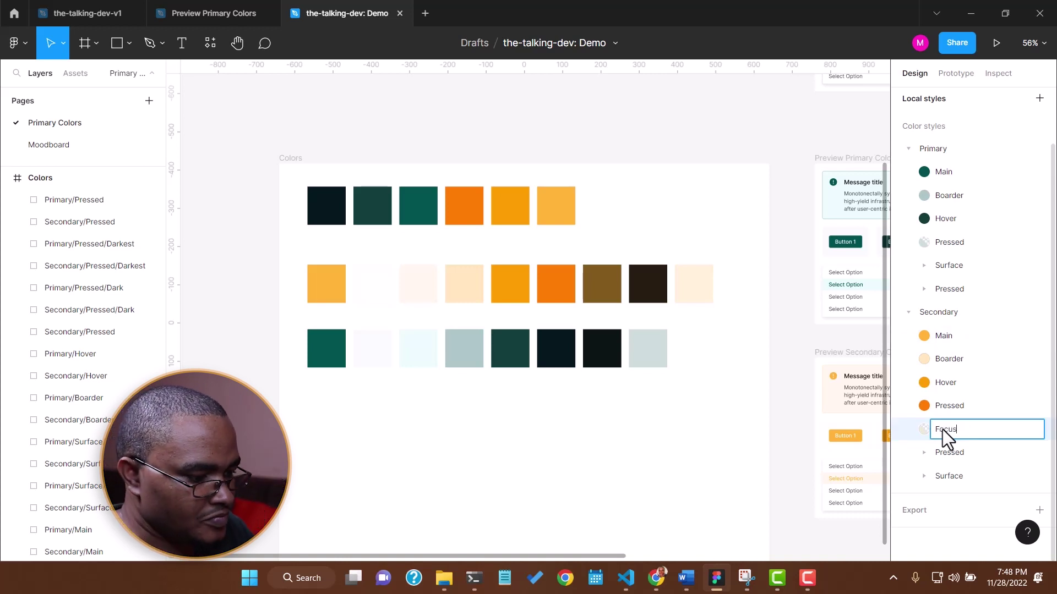
pyautogui.press('Return')
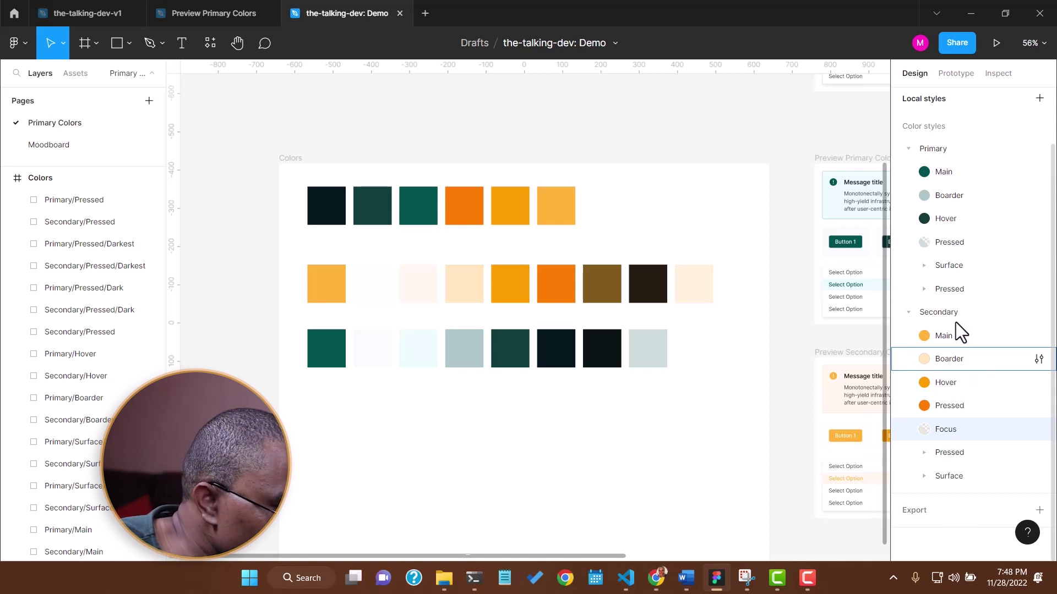
pyautogui.doubleClick(952, 245)
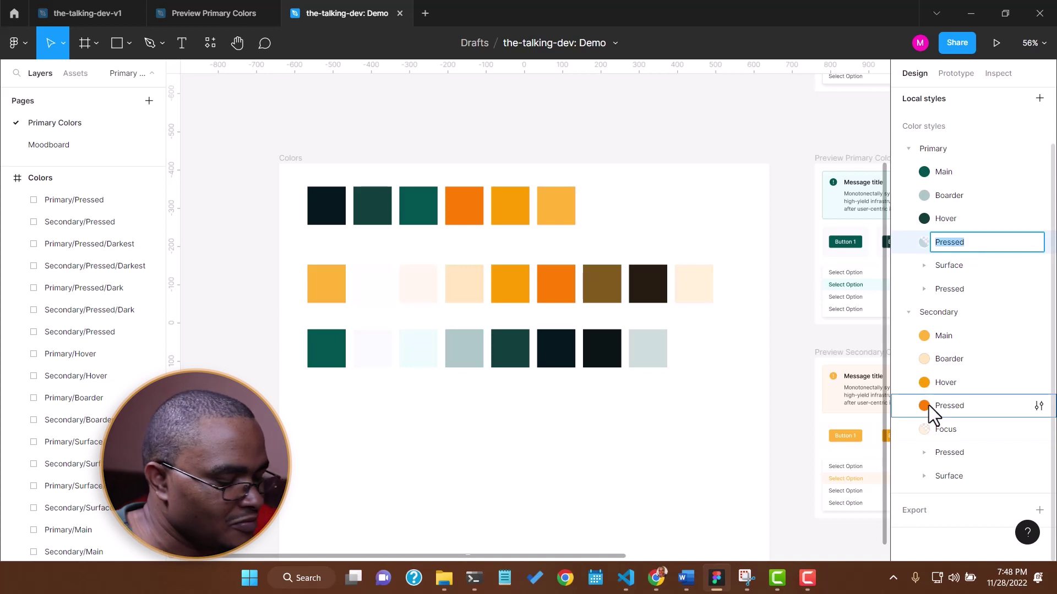
pyautogui.press('Return')
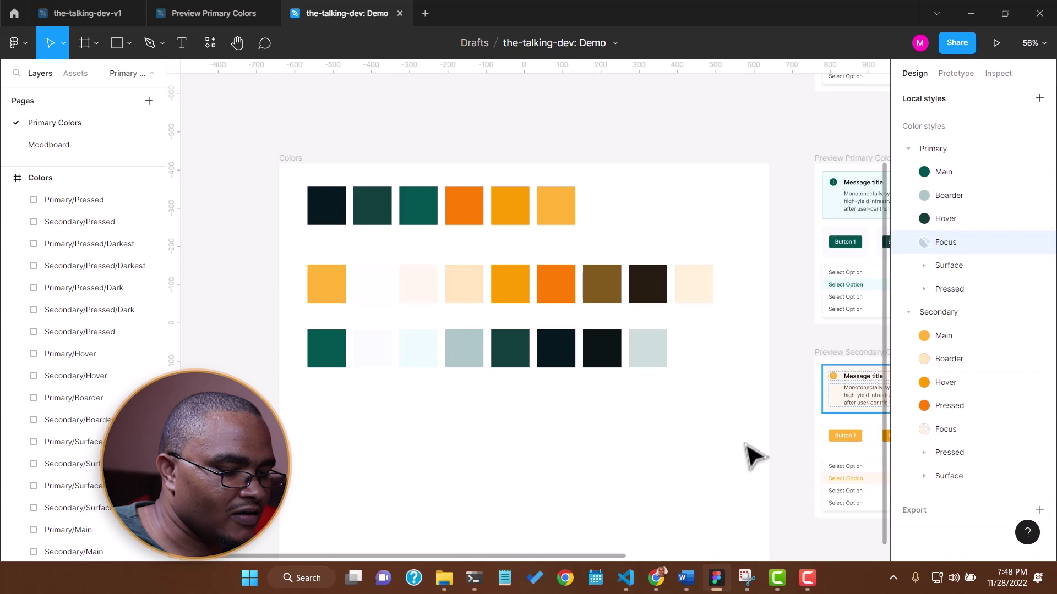
# - Rename the layers of the last swatch in each palette row to Primary/Focused and Secondary/Focused
pyautogui.click(653, 361)
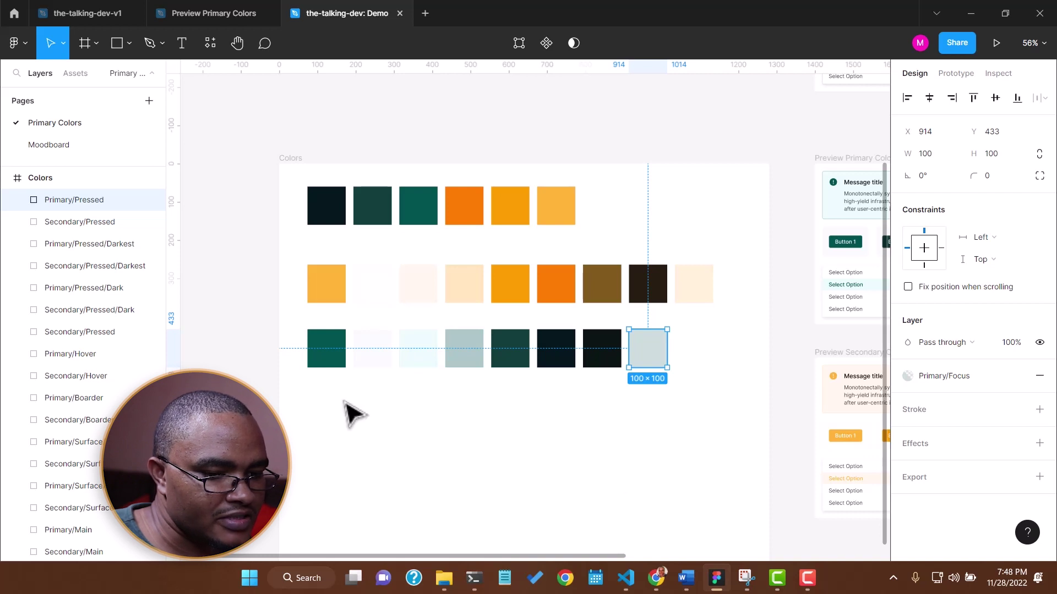
pyautogui.doubleClick(96, 205)
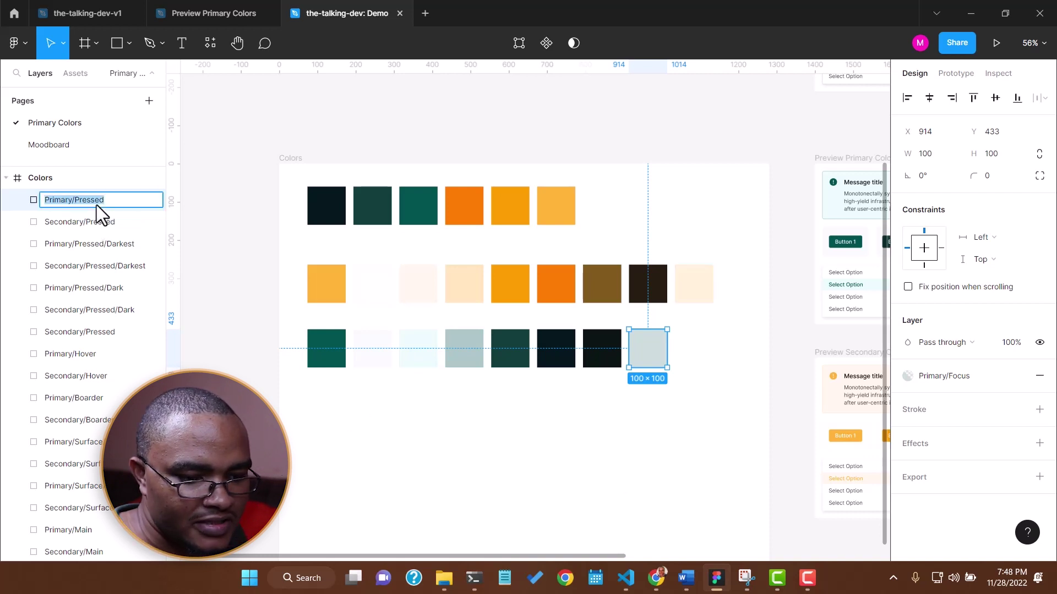
pyautogui.write('Primary/Pocused')
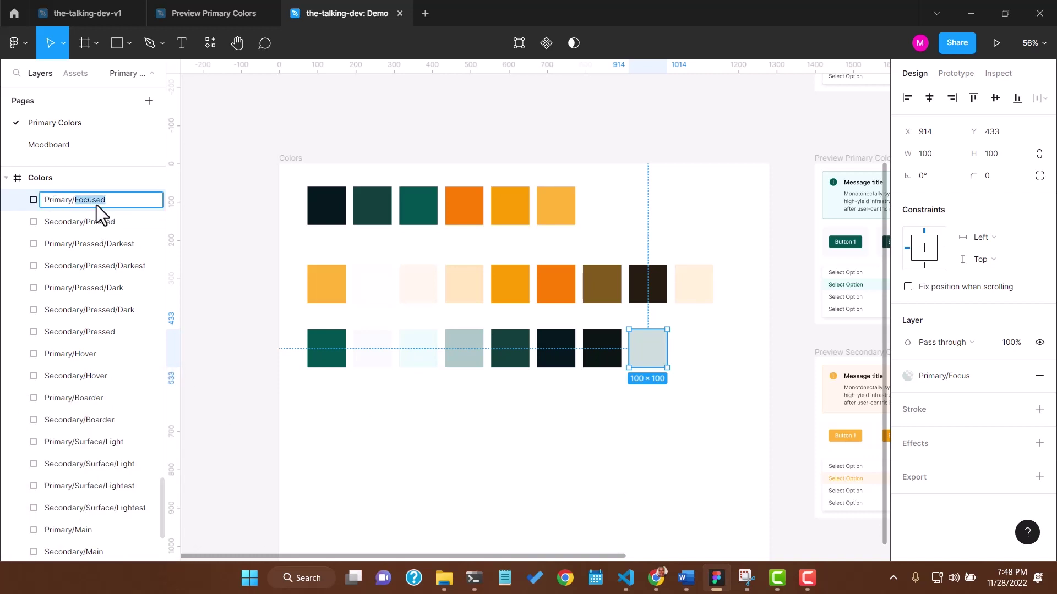
pyautogui.press('Tab')
pyautogui.moveTo(122, 223); pyautogui.dragTo(87, 224)
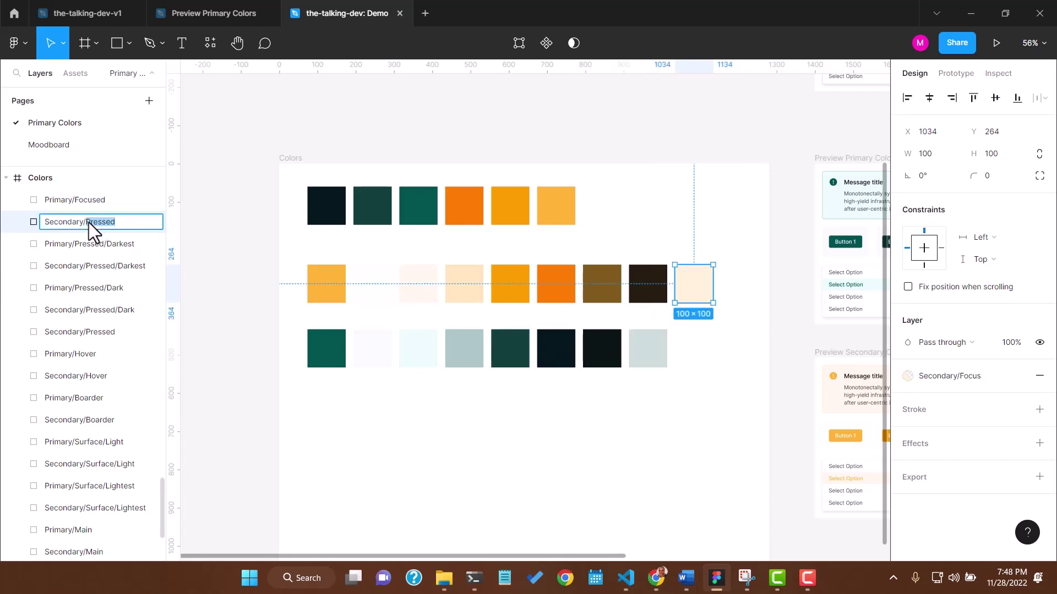
pyautogui.click(499, 421)
# - Rename the Focus color styles in both groups to Focused and move Secondary's Pressed subgroup below Surface
pyautogui.doubleClick(961, 430)
pyautogui.write('ed')
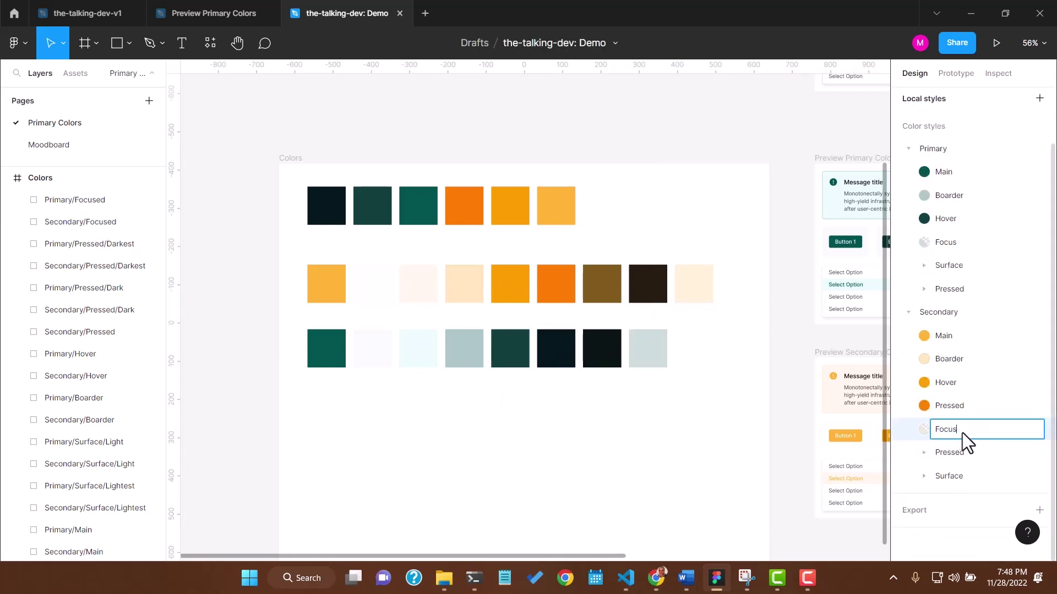
pyautogui.doubleClick(959, 242)
pyautogui.write('ed')
pyautogui.moveTo(955, 453); pyautogui.dragTo(970, 495)
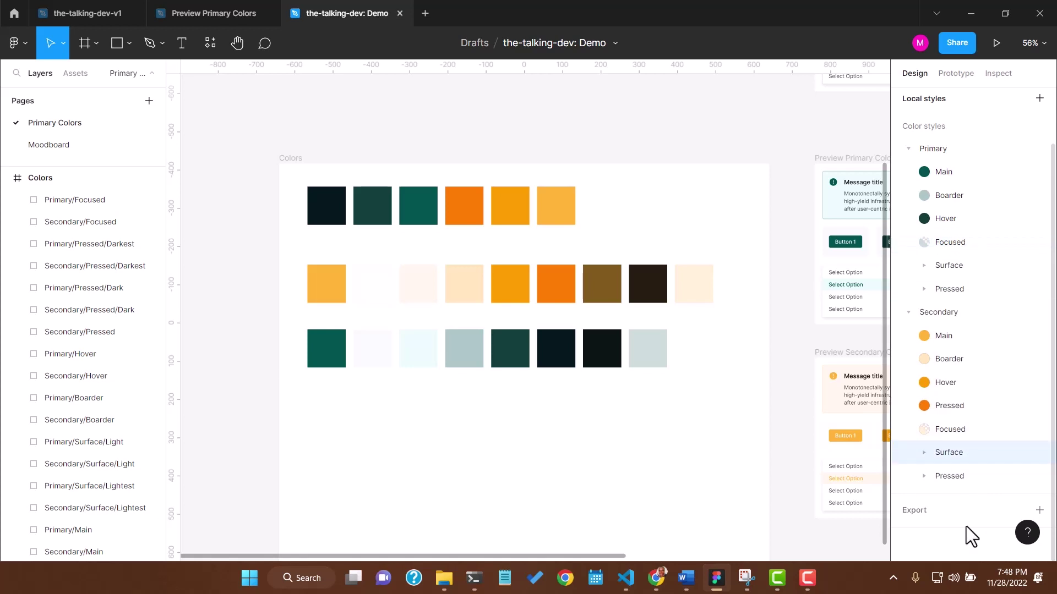
# - Expand the Surface and Pressed subgroups in both the Secondary and Primary color style groups to review their styles
pyautogui.click(924, 452)
pyautogui.scroll(-1, 929, 509)
pyautogui.click(924, 477)
pyautogui.scroll(-1, 971, 531)
pyautogui.scroll(2, 968, 532)
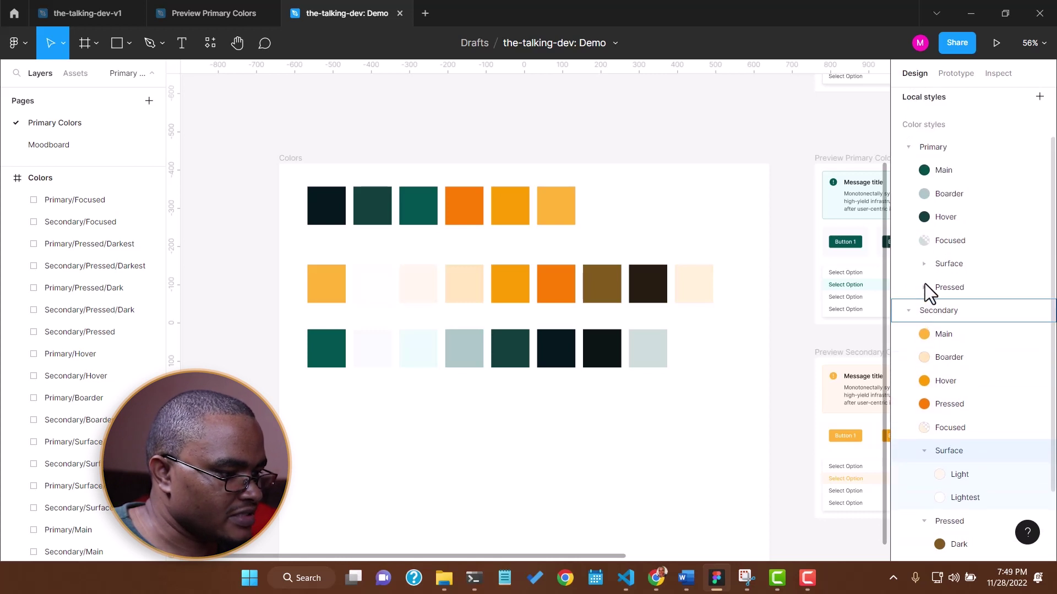
pyautogui.click(924, 265)
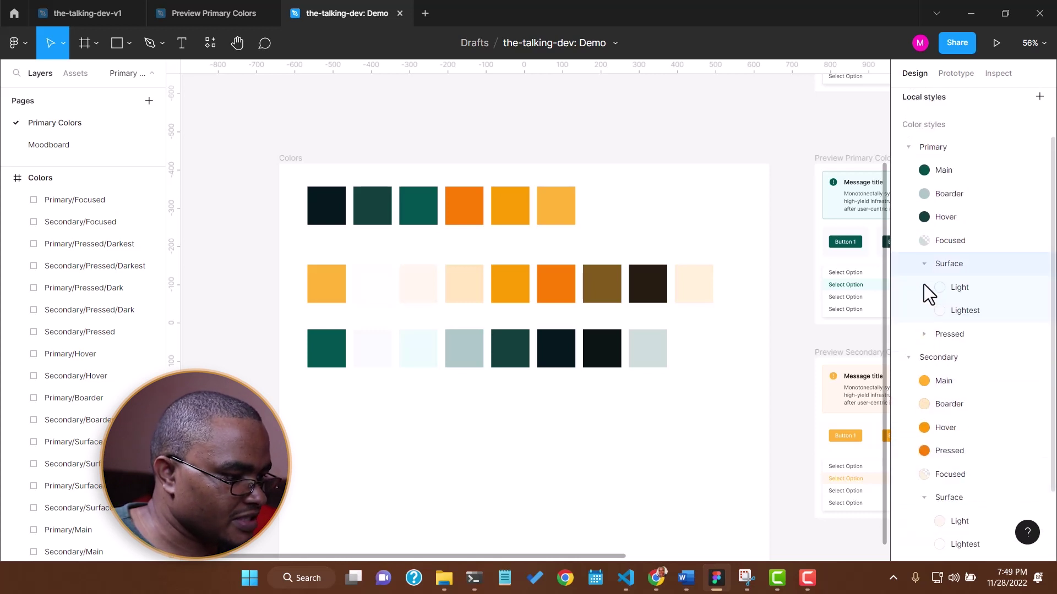
pyautogui.click(927, 340)
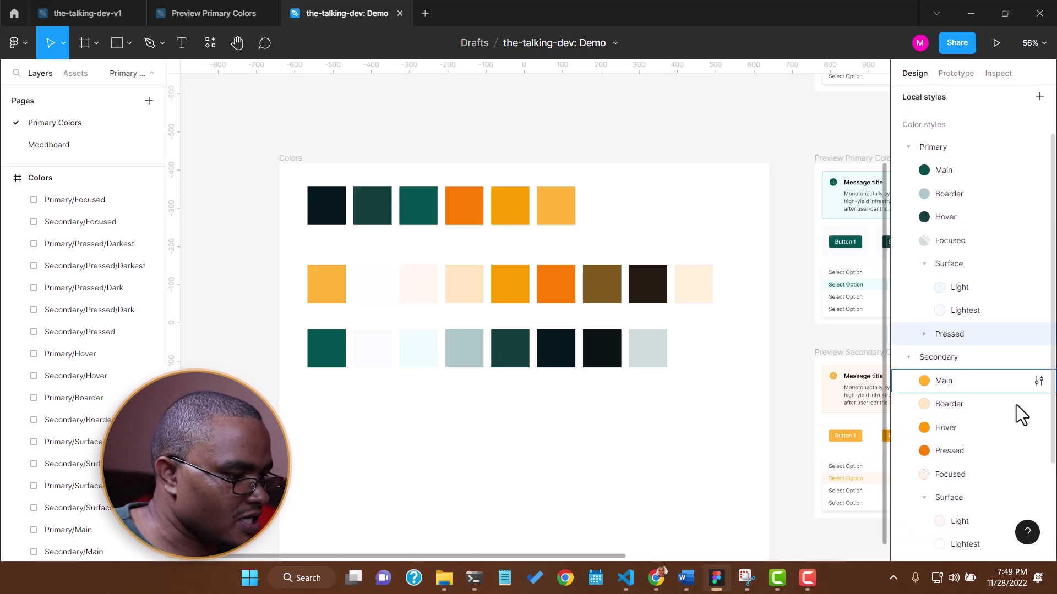
pyautogui.click(924, 335)
# - Inspect the label text fills of Button 1, Button 2 and Button 3 in the Preview Secondary Colors frame with the green selected option
pyautogui.scroll(-5, 483, 370)
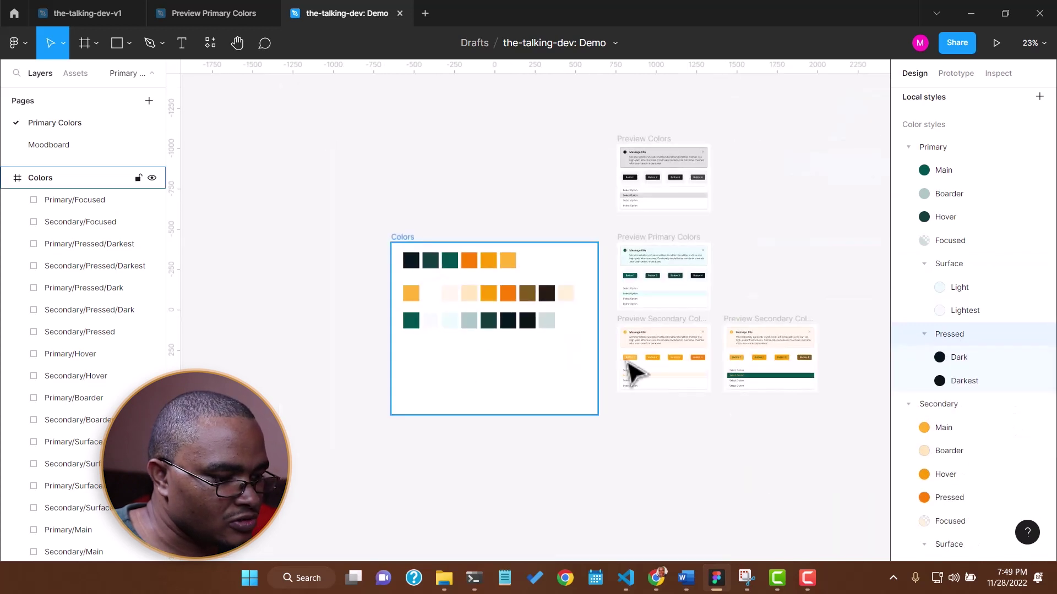
pyautogui.scroll(6, 803, 349)
pyautogui.scroll(-5, 567, 377)
pyautogui.scroll(5, 749, 406)
pyautogui.scroll(-3, 524, 362)
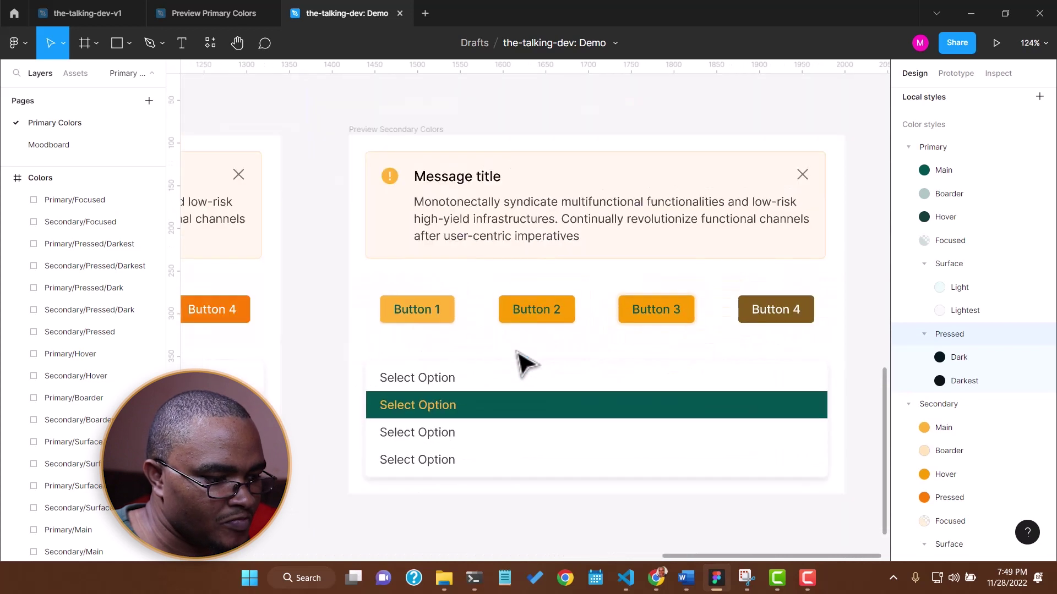
pyautogui.scroll(1, 524, 362)
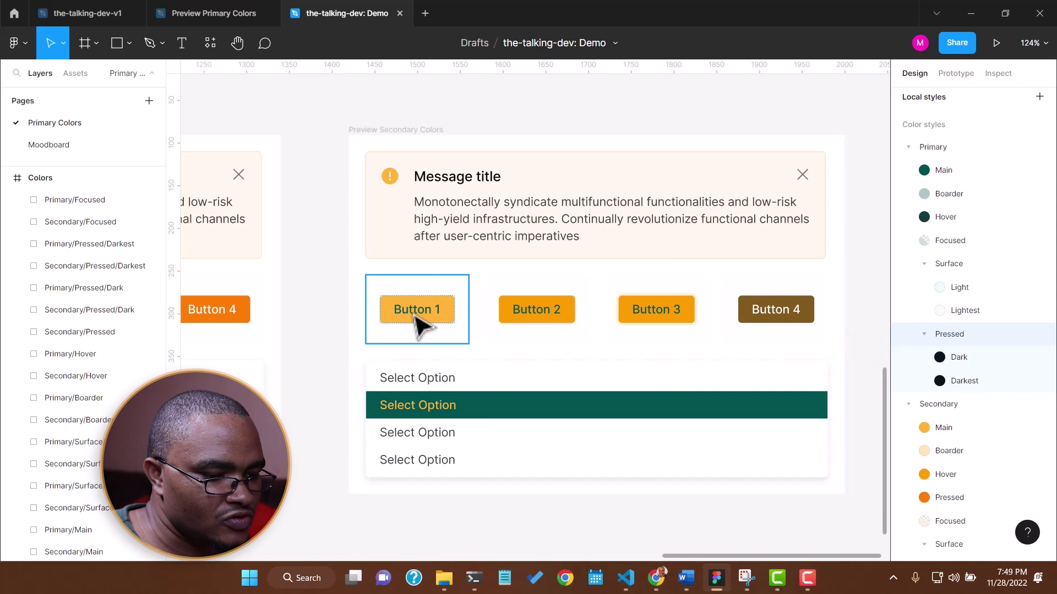
pyautogui.click(432, 309)
pyautogui.doubleClick(435, 315)
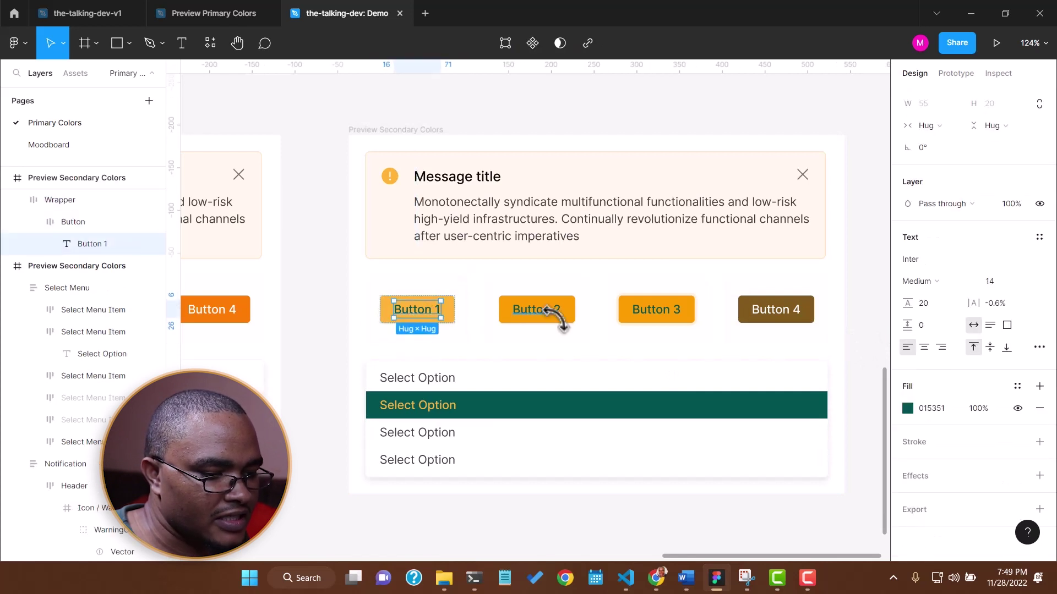
pyautogui.click(553, 318)
pyautogui.click(669, 318)
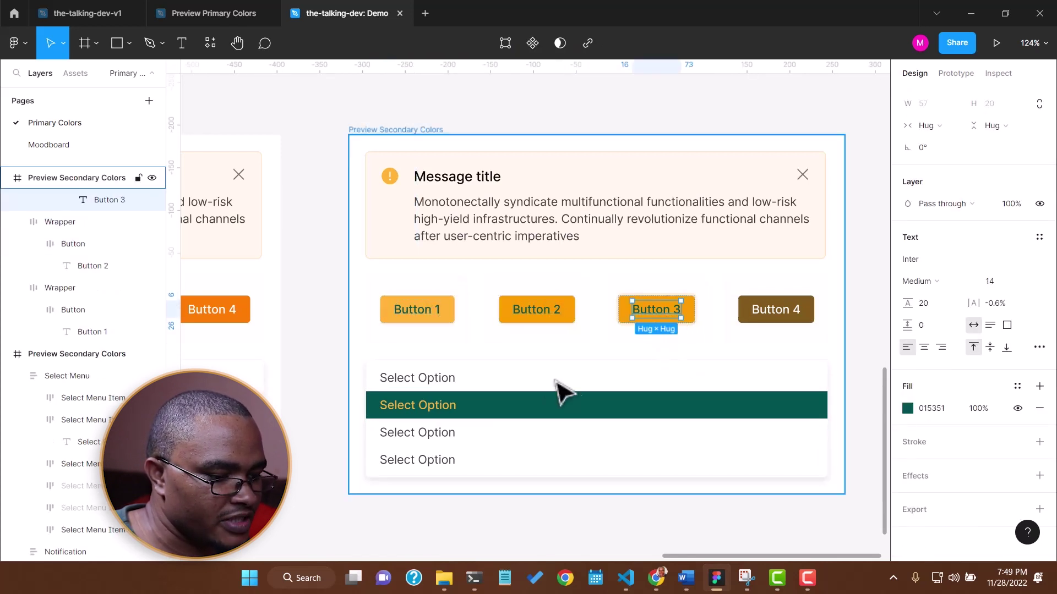
pyautogui.scroll(-5, 711, 318)
pyautogui.scroll(-4, 721, 333)
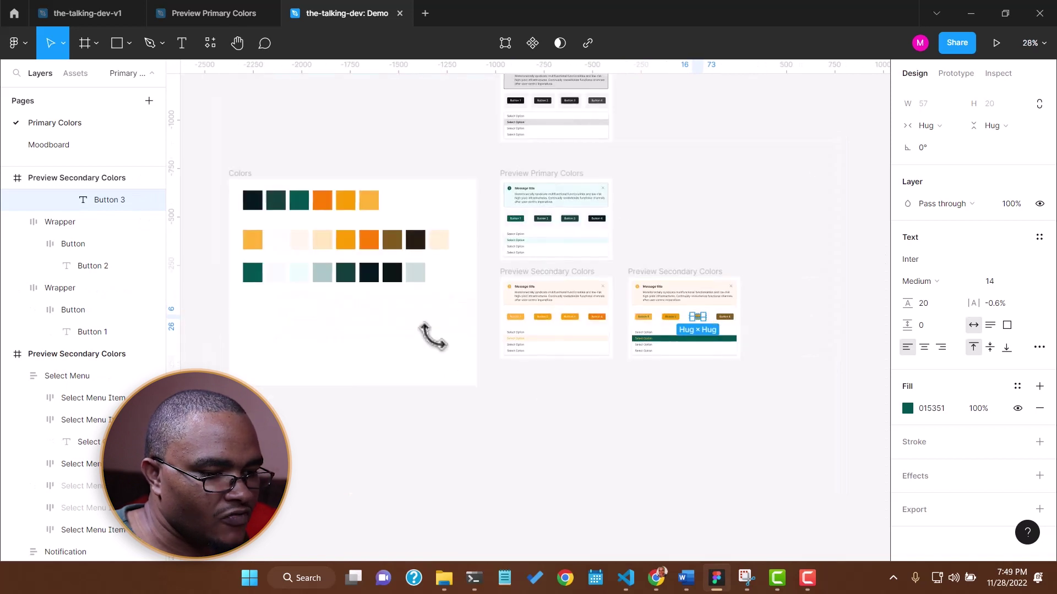